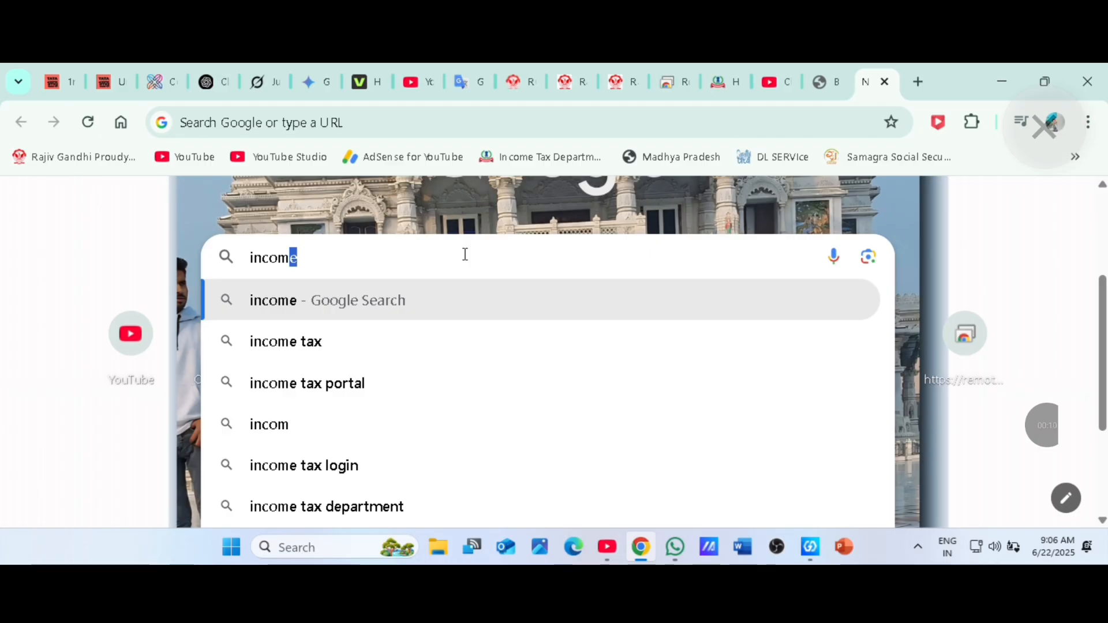
Step: Search Google for income tax portal and open the Income Tax Department's e-Filing website
{"action": "type", "text": "e"}
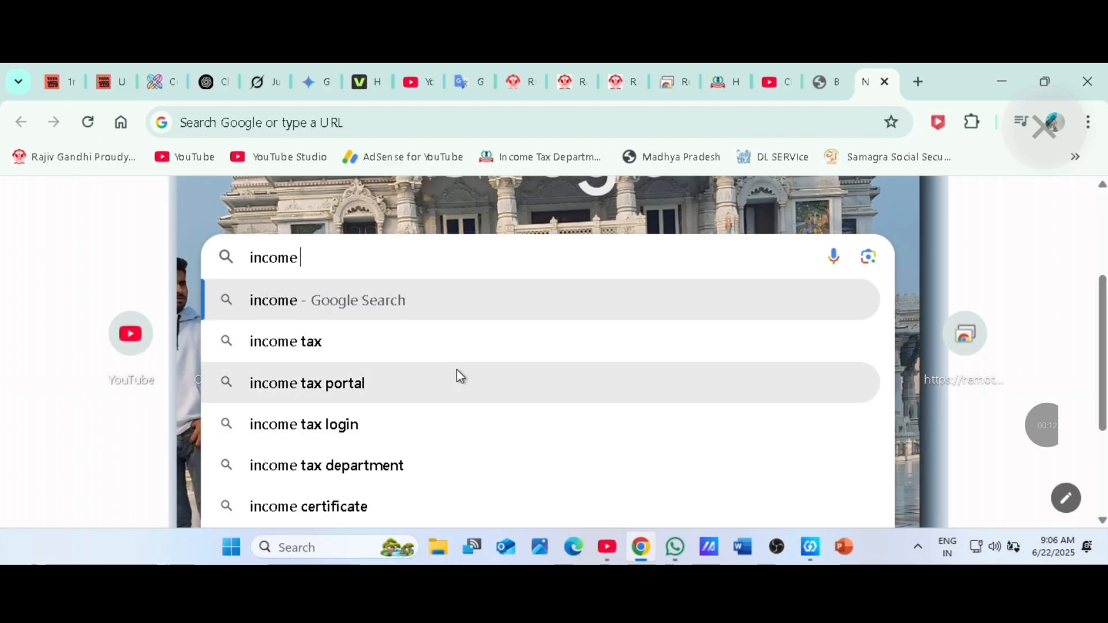
{"action": "left_click", "coordinate": [460, 375]}
{"action": "left_click", "coordinate": [277, 400]}
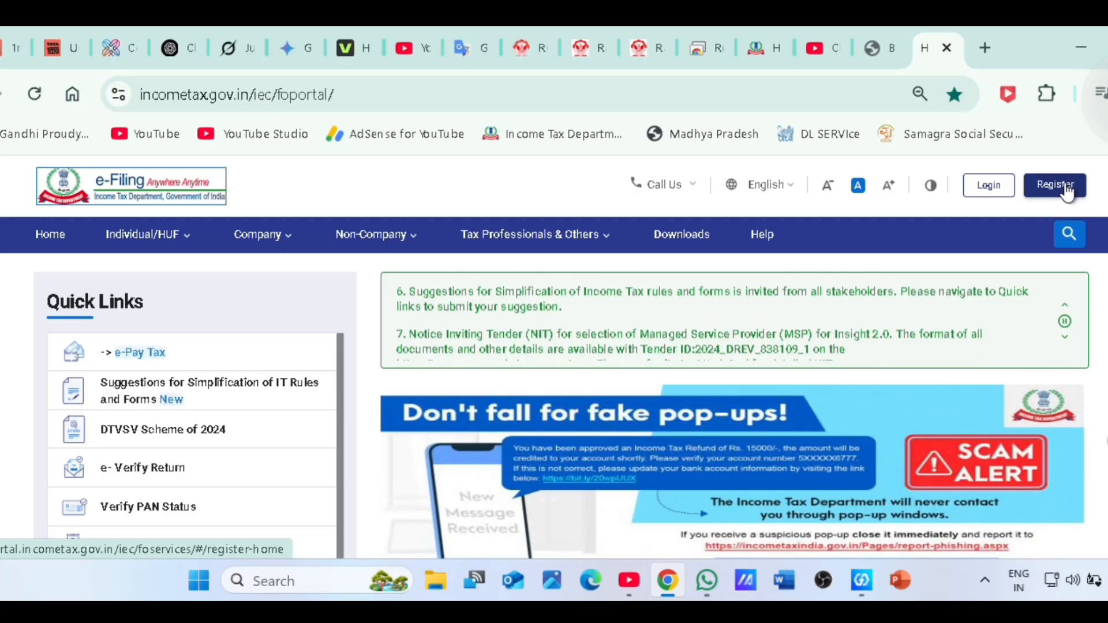
Step: Open the e-Filing registration page and examine its steps and the Register as options
{"action": "left_click", "coordinate": [1064, 186]}
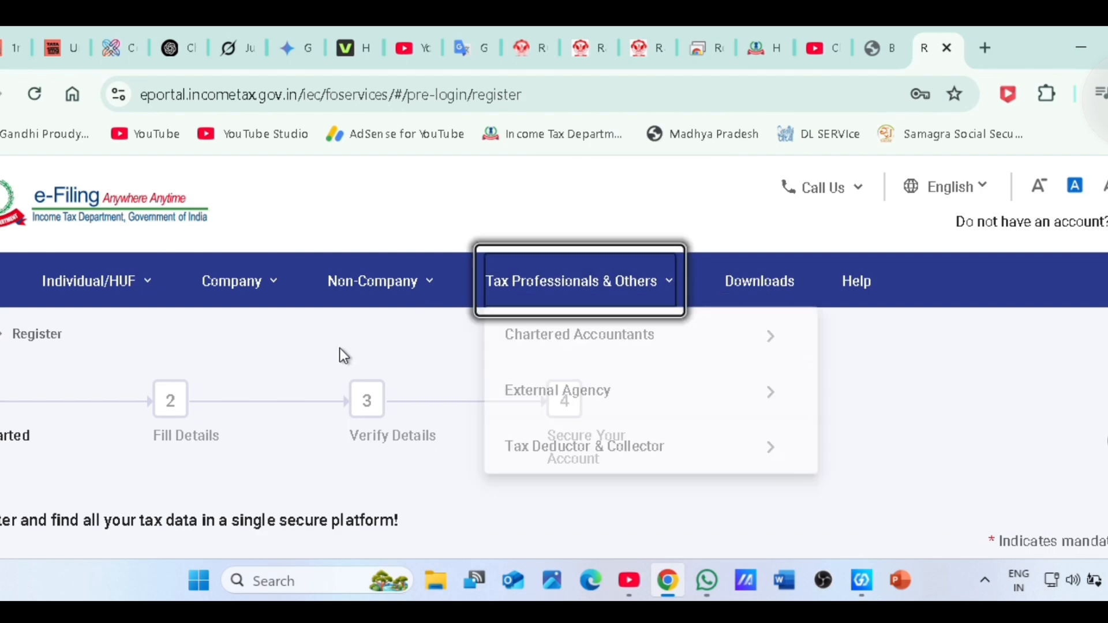
{"action": "scroll", "coordinate": [338, 348], "scroll_direction": "down", "scroll_amount": 3}
{"action": "scroll", "coordinate": [321, 359], "scroll_direction": "up", "scroll_amount": 3}
{"action": "scroll", "coordinate": [139, 401], "scroll_direction": "down", "scroll_amount": 3}
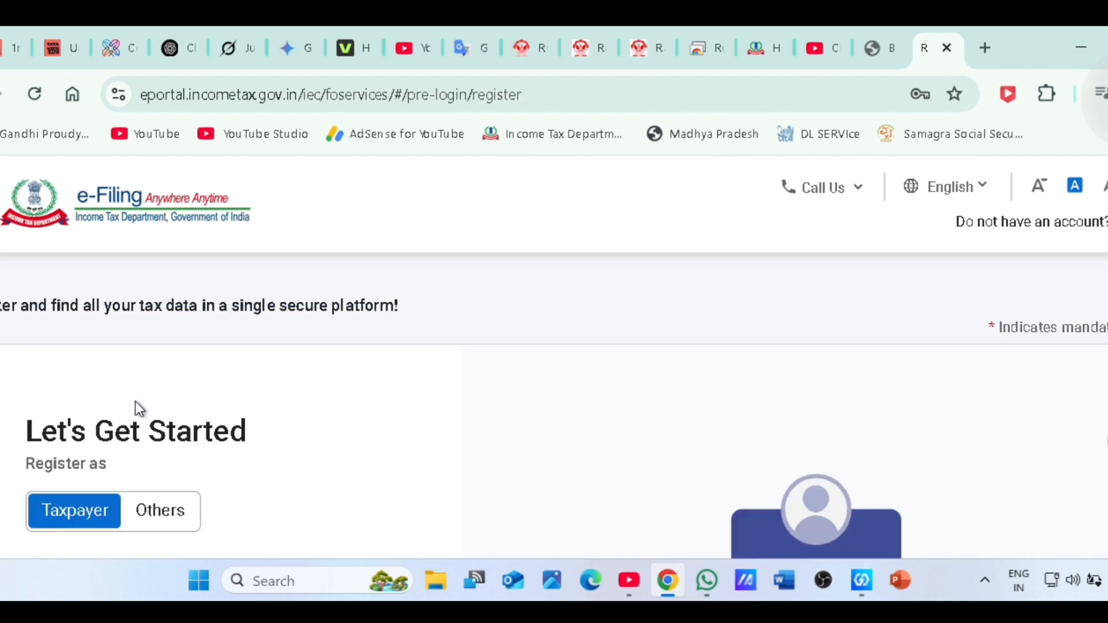
{"action": "scroll", "coordinate": [136, 408], "scroll_direction": "up", "scroll_amount": 3}
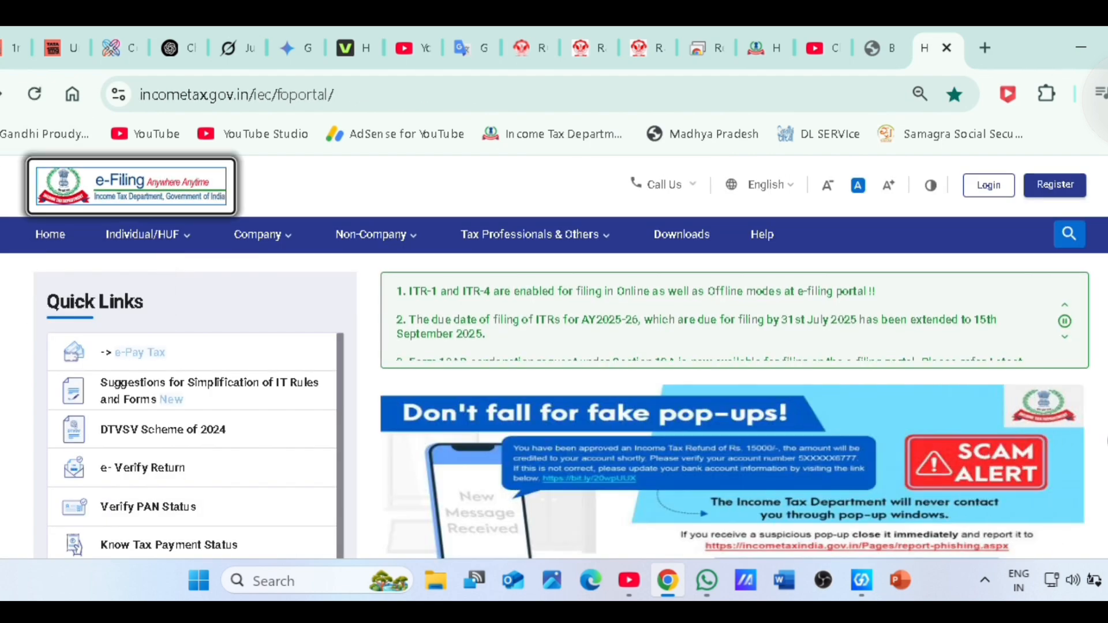
Step: Go to the e-Filing login page and activate the User ID field for entry
{"action": "left_click", "coordinate": [998, 192]}
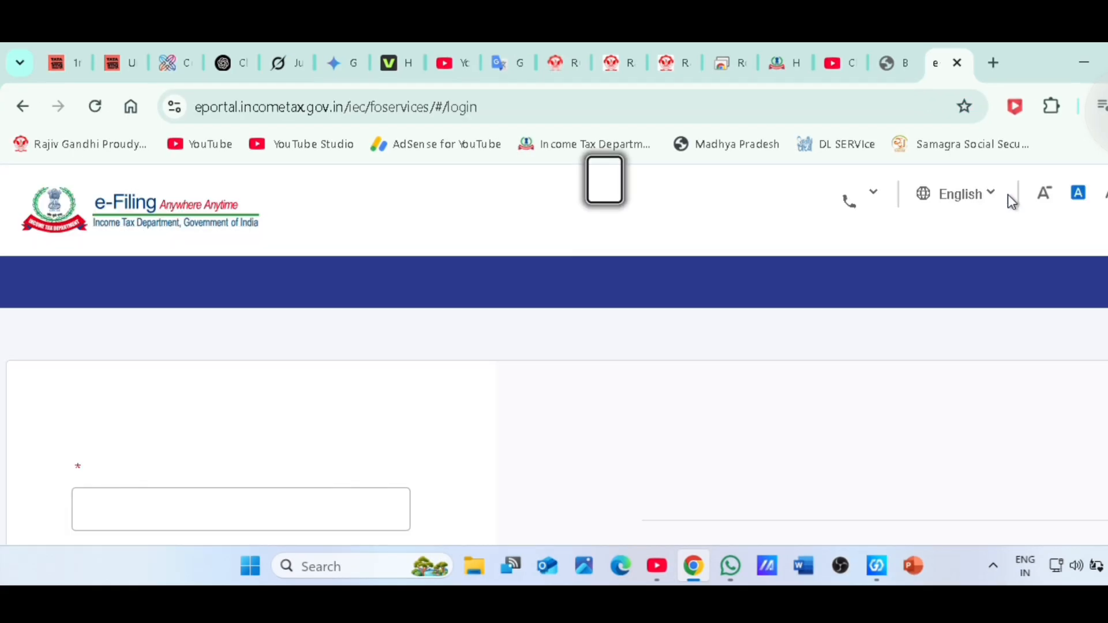
{"action": "scroll", "coordinate": [269, 389], "scroll_direction": "down", "scroll_amount": 3}
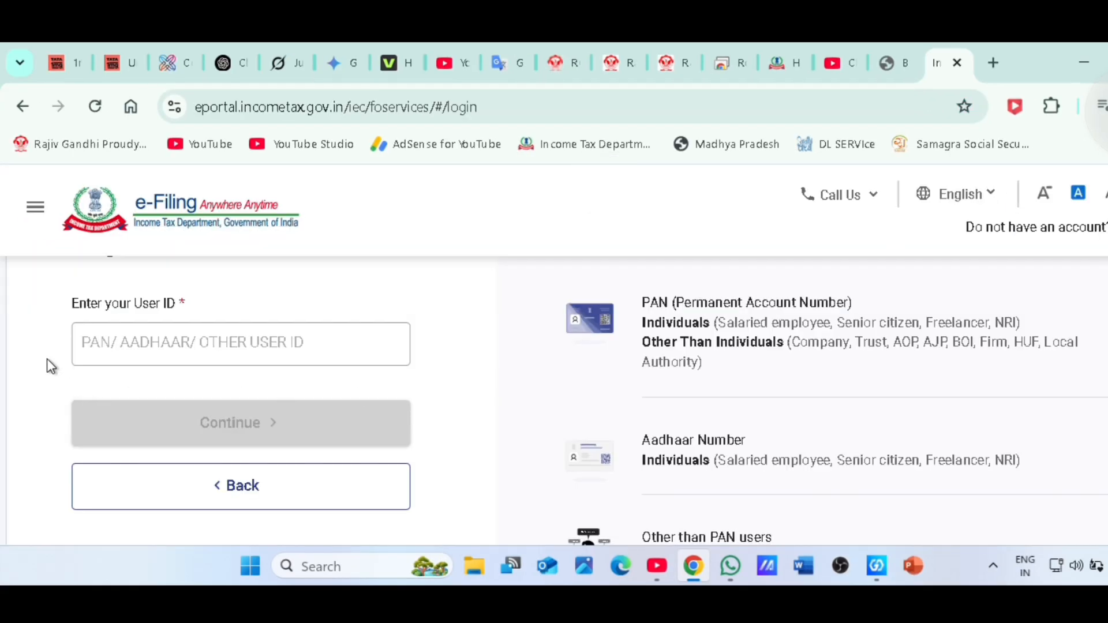
{"action": "left_click_drag", "start_coordinate": [67, 306], "coordinate": [223, 339]}
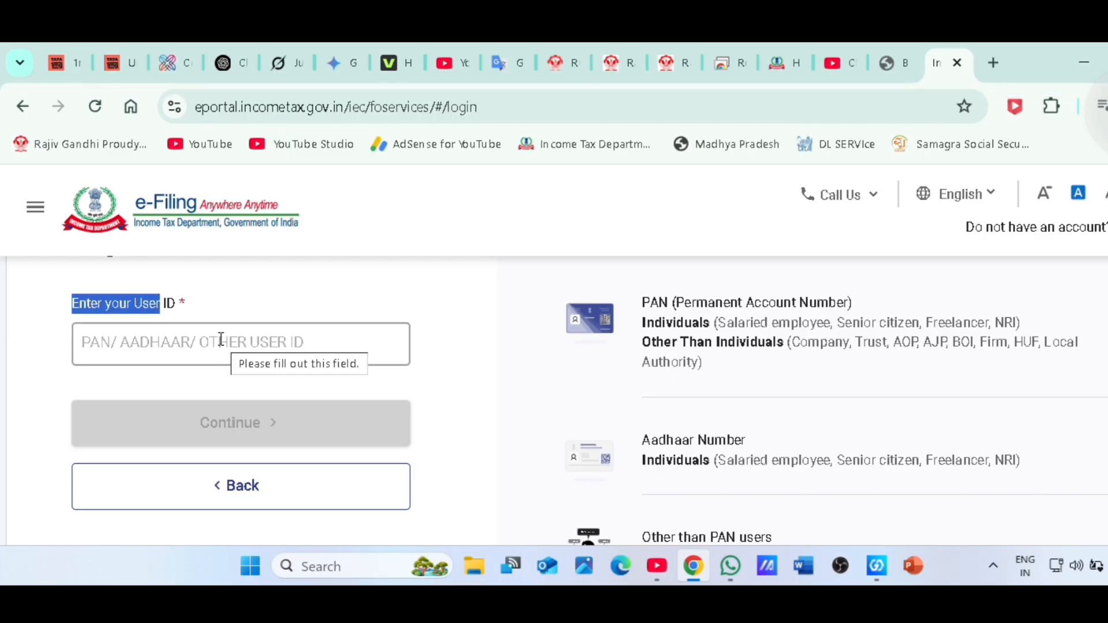
{"action": "left_click", "coordinate": [221, 340]}
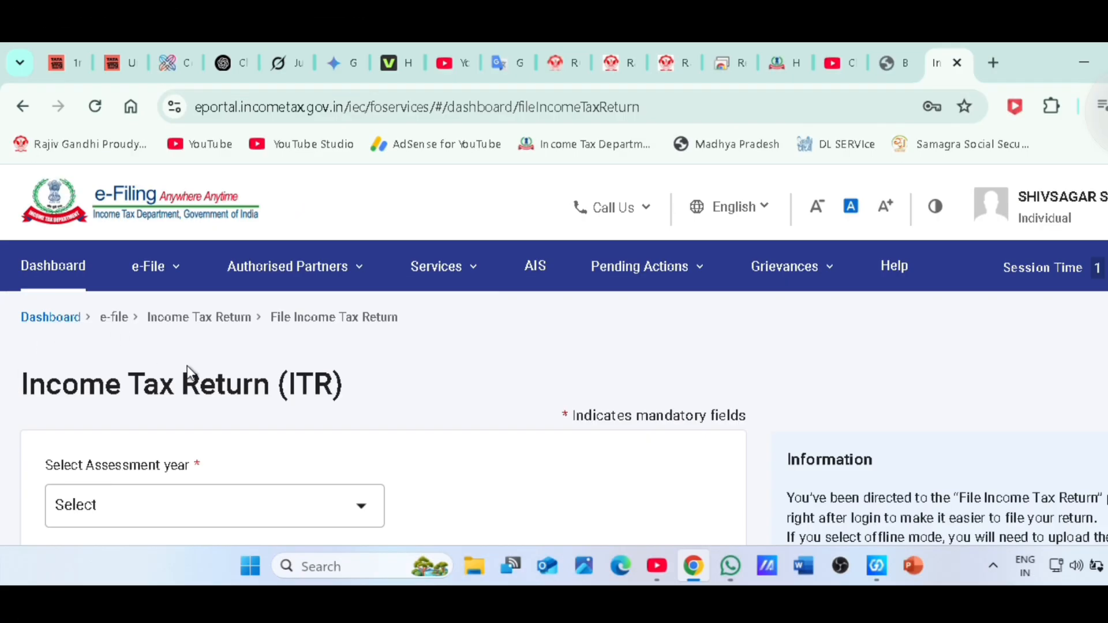
Step: Look over the Income Tax Return (ITR) page and go back to the account dashboard
{"action": "scroll", "coordinate": [231, 486], "scroll_direction": "down", "scroll_amount": 4}
{"action": "scroll", "coordinate": [300, 414], "scroll_direction": "up", "scroll_amount": 4}
{"action": "scroll", "coordinate": [293, 411], "scroll_direction": "down", "scroll_amount": 4}
{"action": "scroll", "coordinate": [250, 418], "scroll_direction": "up", "scroll_amount": 4}
{"action": "left_click", "coordinate": [51, 318]}
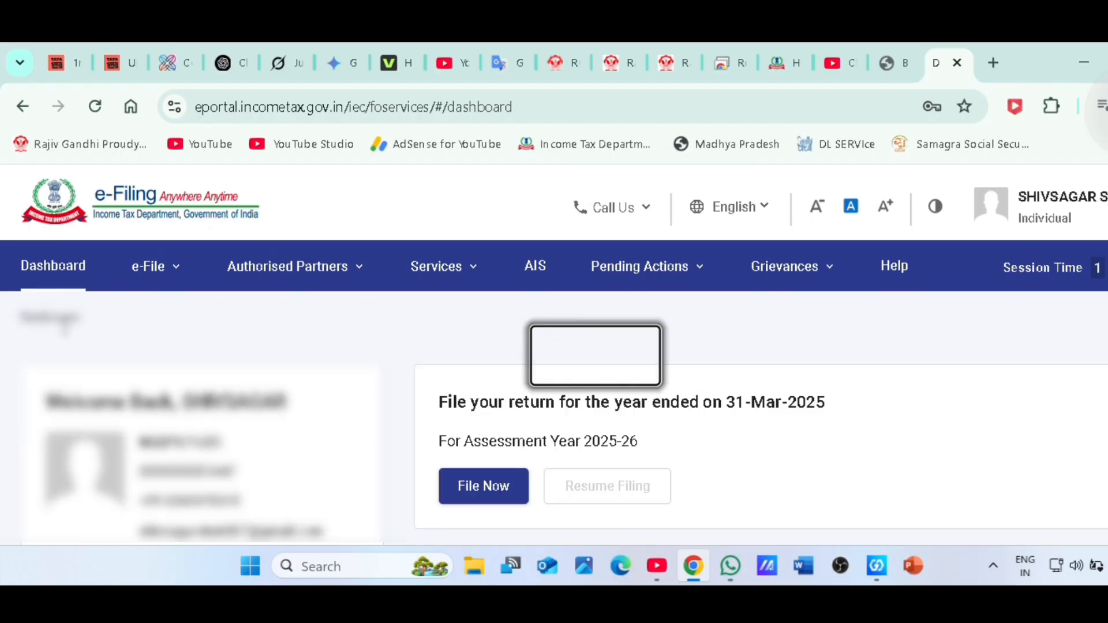
Step: Review the dashboard sections and start filing the return for the year ended 31-Mar-2025, Assessment Year 2025-26
{"action": "scroll", "coordinate": [501, 378], "scroll_direction": "down", "scroll_amount": 5}
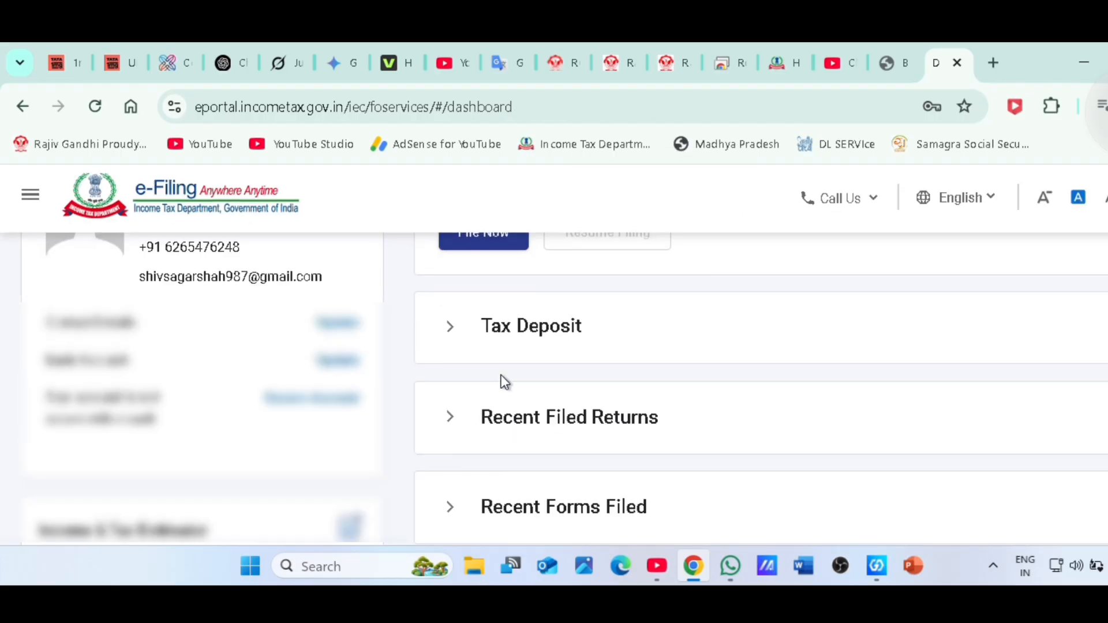
{"action": "scroll", "coordinate": [501, 380], "scroll_direction": "up", "scroll_amount": 5}
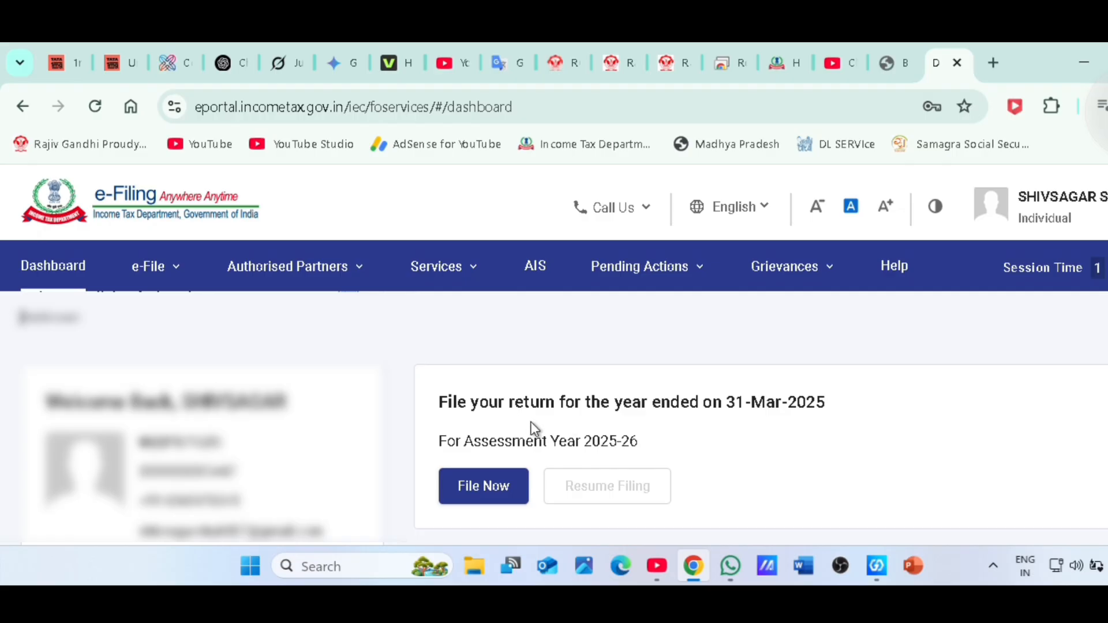
{"action": "left_click_drag", "start_coordinate": [437, 399], "coordinate": [840, 406]}
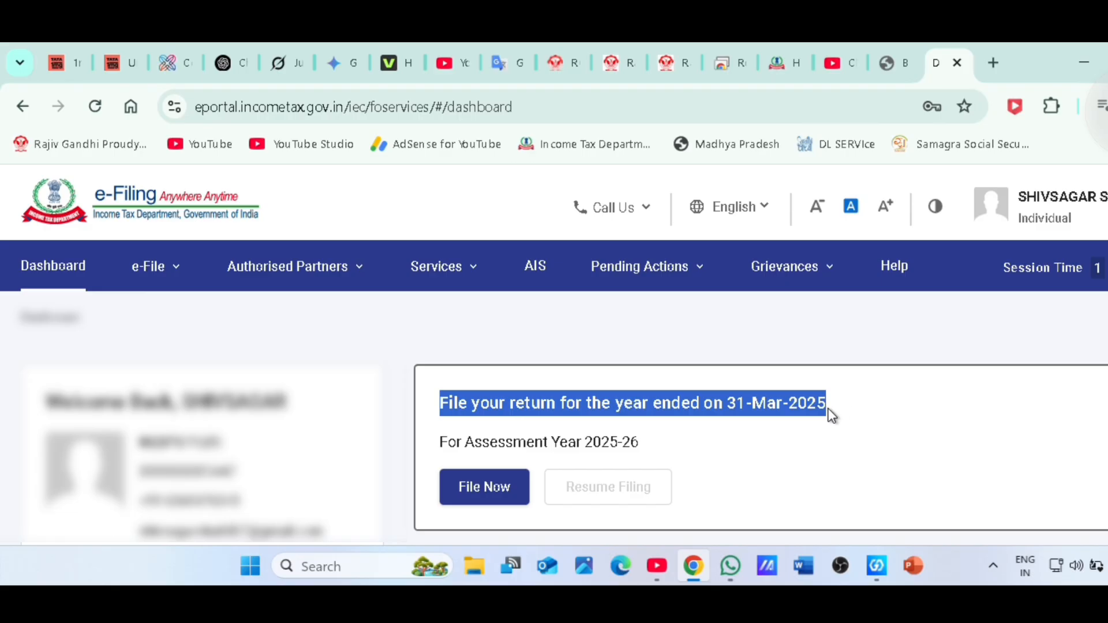
{"action": "left_click", "coordinate": [825, 406]}
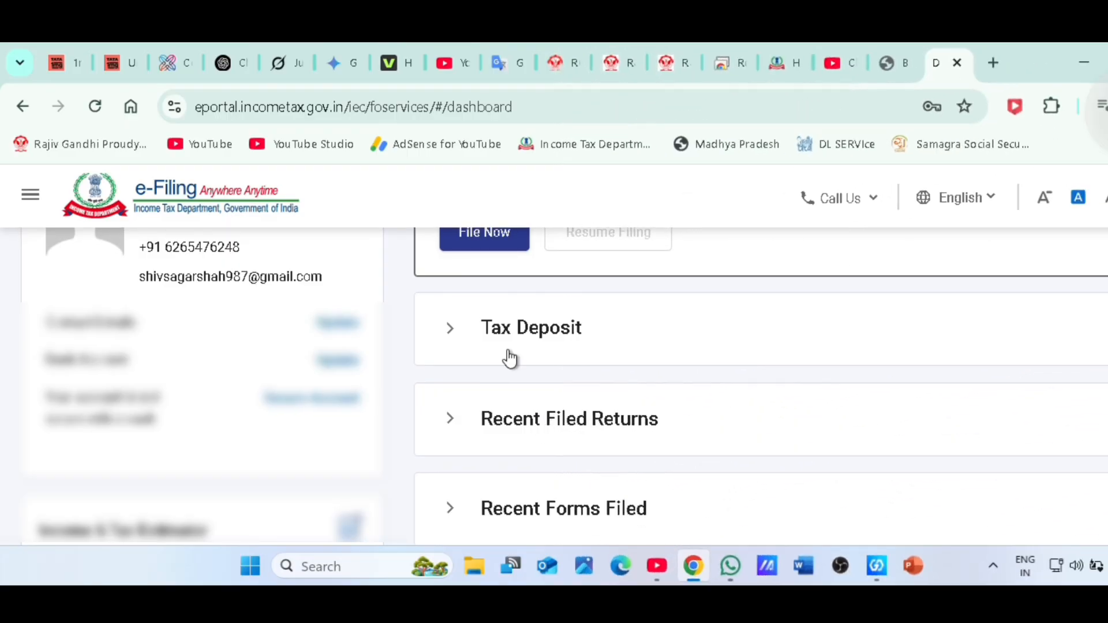
{"action": "scroll", "coordinate": [507, 358], "scroll_direction": "up", "scroll_amount": 5}
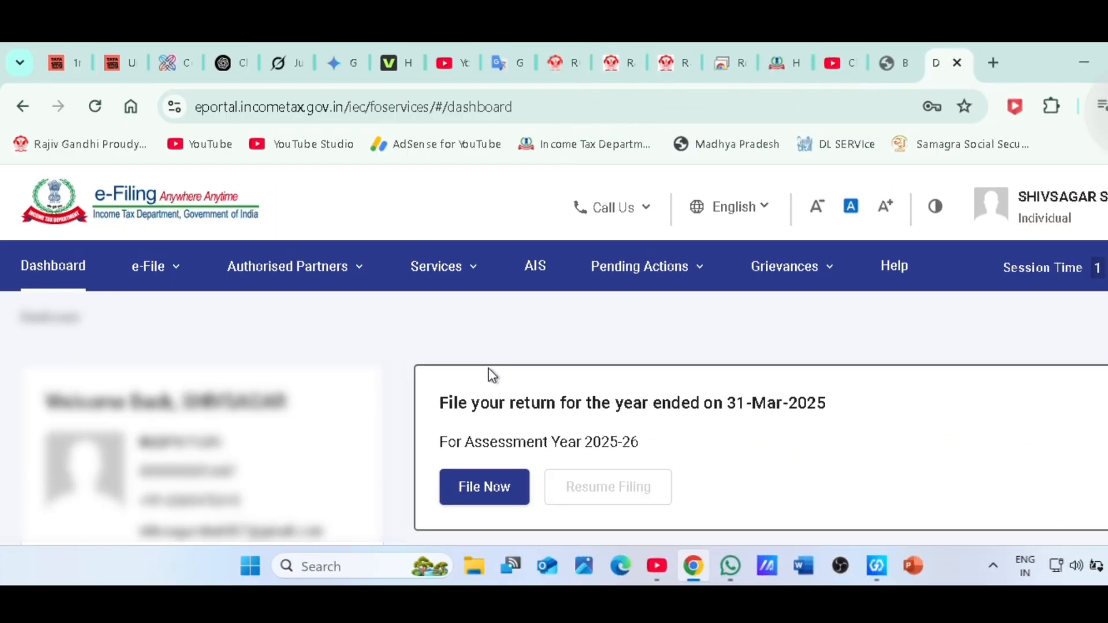
{"action": "left_click", "coordinate": [463, 490]}
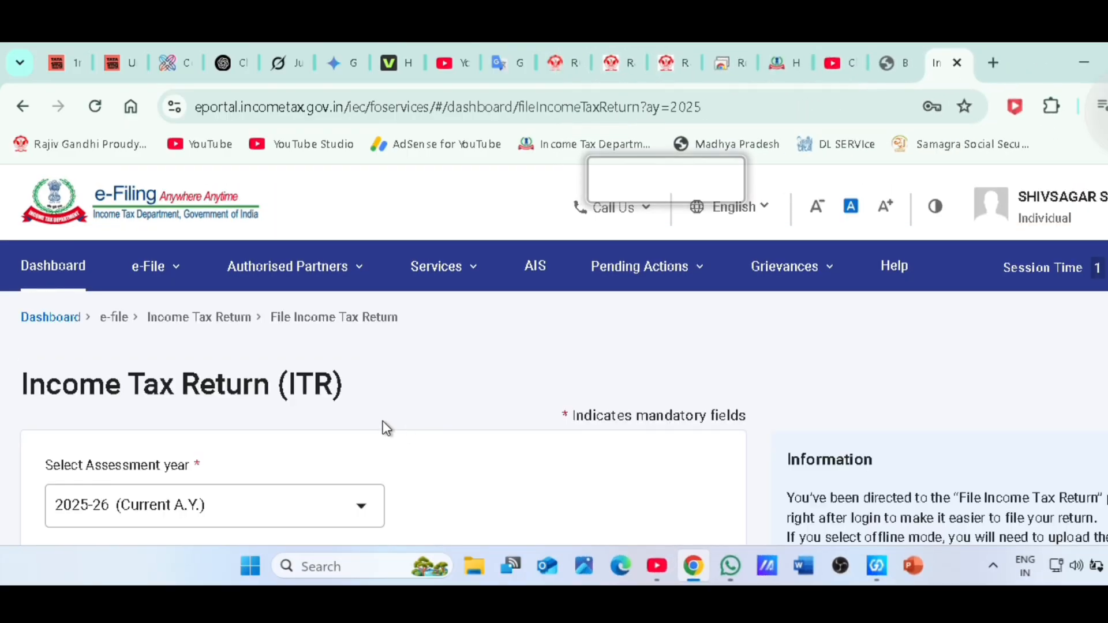
{"action": "scroll", "coordinate": [363, 426], "scroll_direction": "down", "scroll_amount": 4}
{"action": "scroll", "coordinate": [323, 409], "scroll_direction": "up", "scroll_amount": 4}
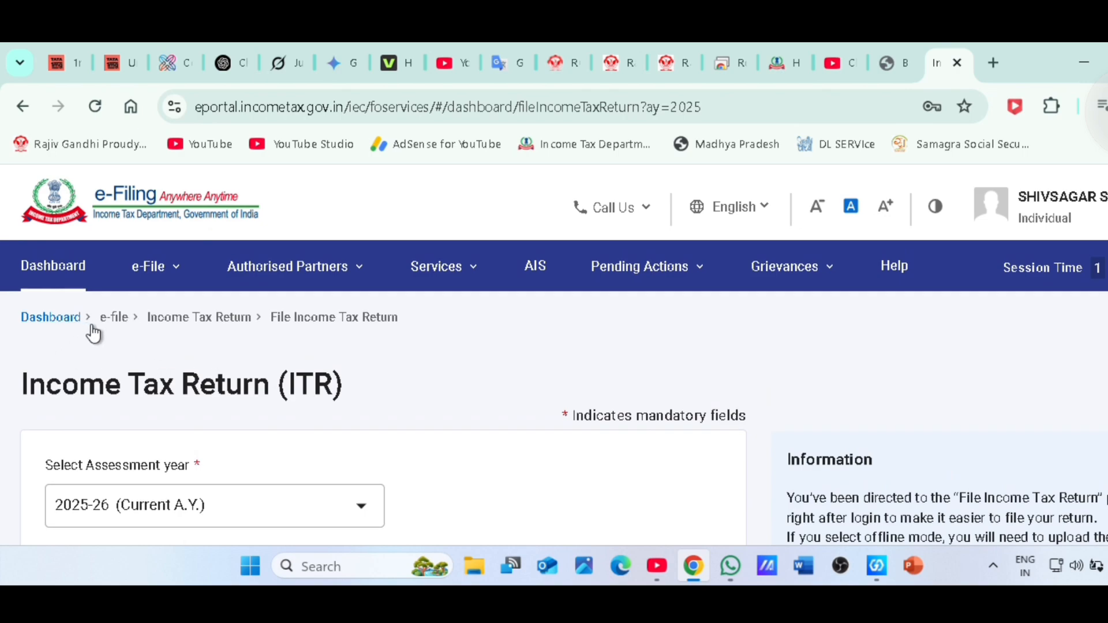
Step: Open the File Income Tax Return page through the e-File Income Tax Returns options
{"action": "left_click", "coordinate": [149, 274]}
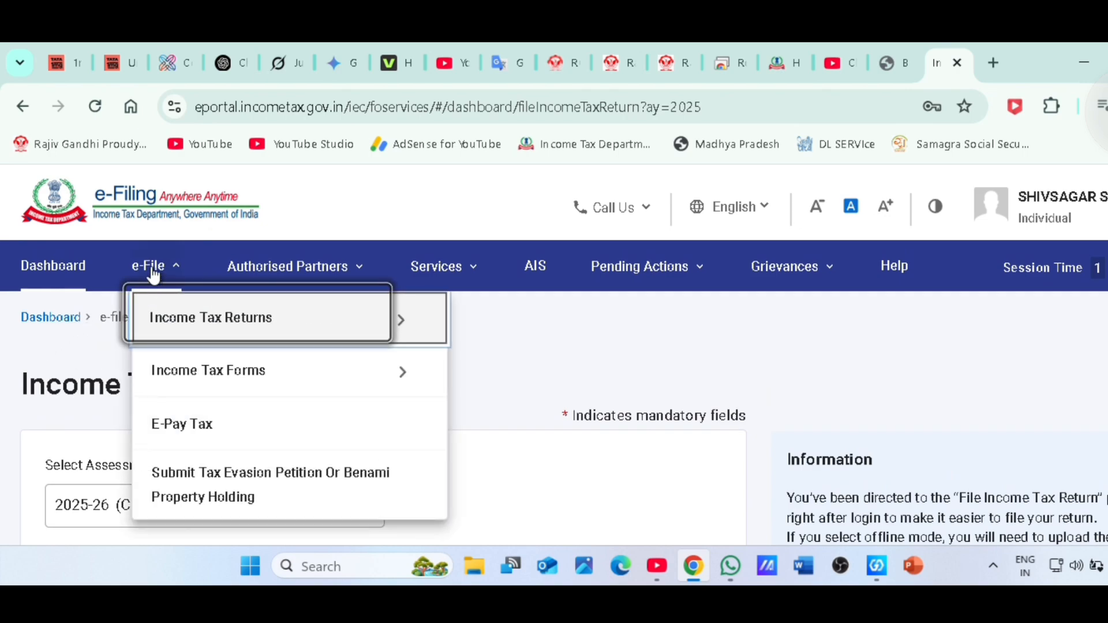
{"action": "mouse_move", "coordinate": [165, 317]}
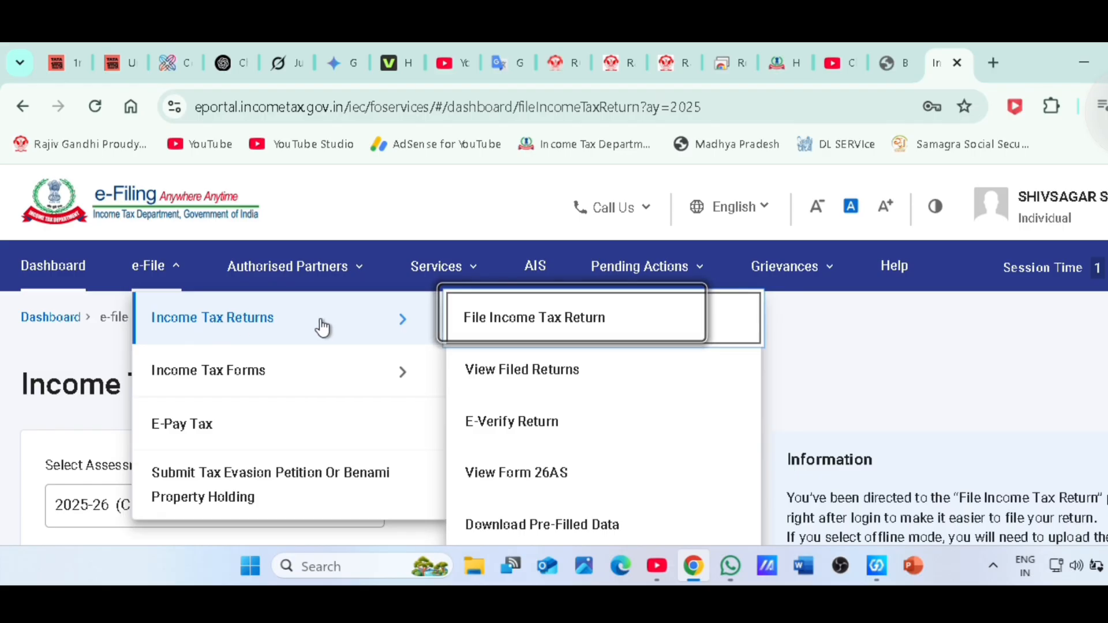
{"action": "left_click", "coordinate": [556, 323]}
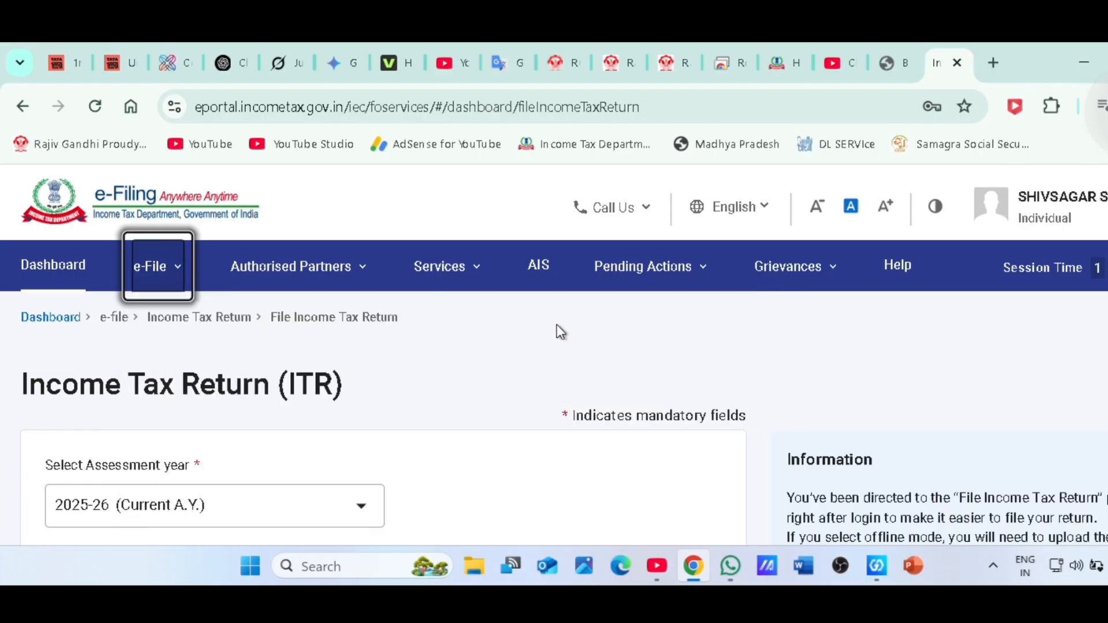
Step: Select Online (Recommended) as the mode of filing for assessment year 2025-26 and continue
{"action": "scroll", "coordinate": [434, 400], "scroll_direction": "down", "scroll_amount": 4}
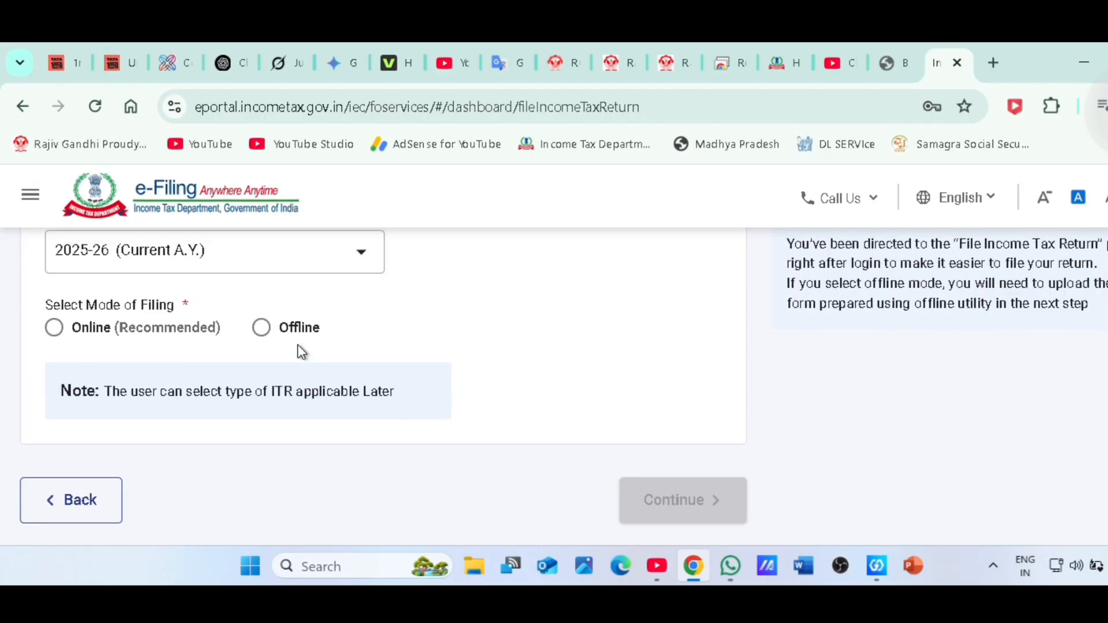
{"action": "scroll", "coordinate": [300, 351], "scroll_direction": "up", "scroll_amount": 4}
{"action": "scroll", "coordinate": [104, 426], "scroll_direction": "down", "scroll_amount": 4}
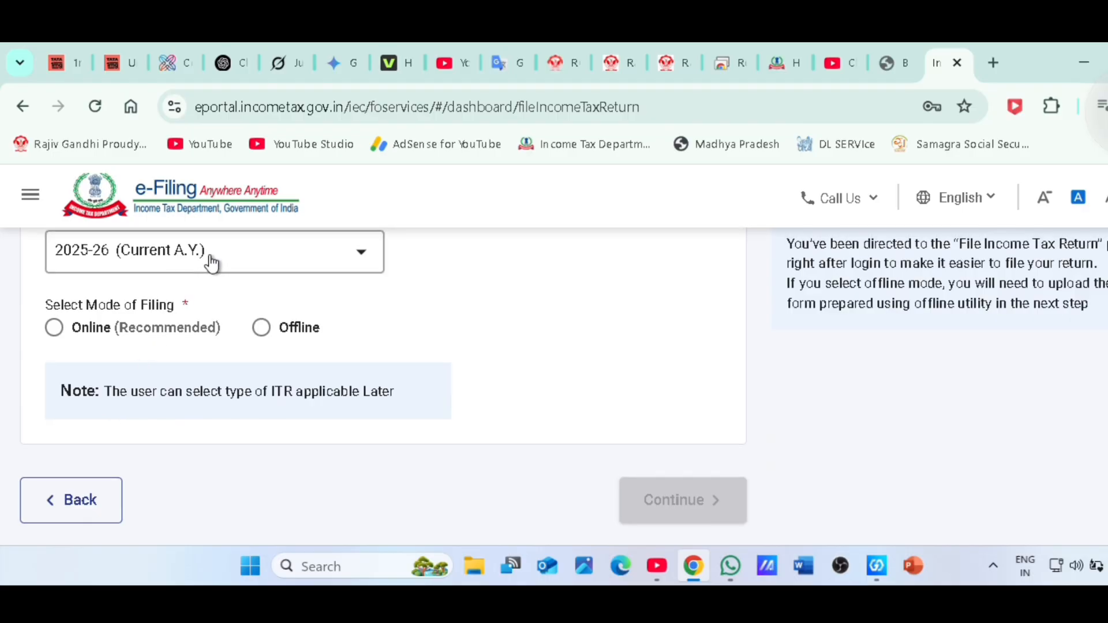
{"action": "scroll", "coordinate": [637, 350], "scroll_direction": "up", "scroll_amount": 4}
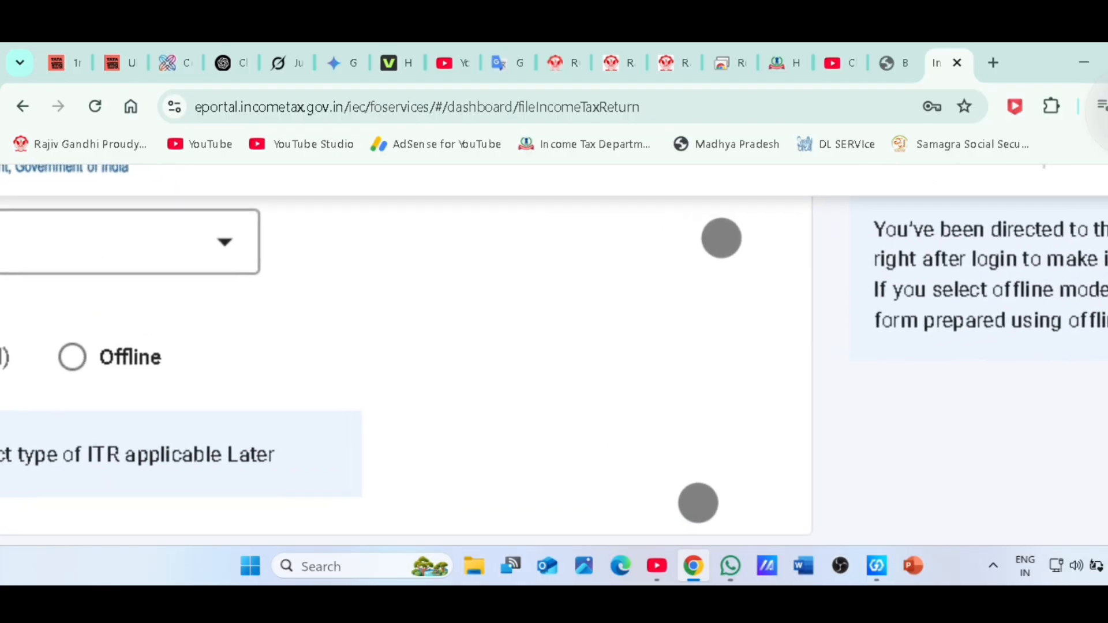
{"action": "scroll", "coordinate": [708, 369], "scroll_direction": "left", "scroll_amount": 4}
{"action": "scroll", "coordinate": [554, 392], "scroll_direction": "up", "scroll_amount": 1}
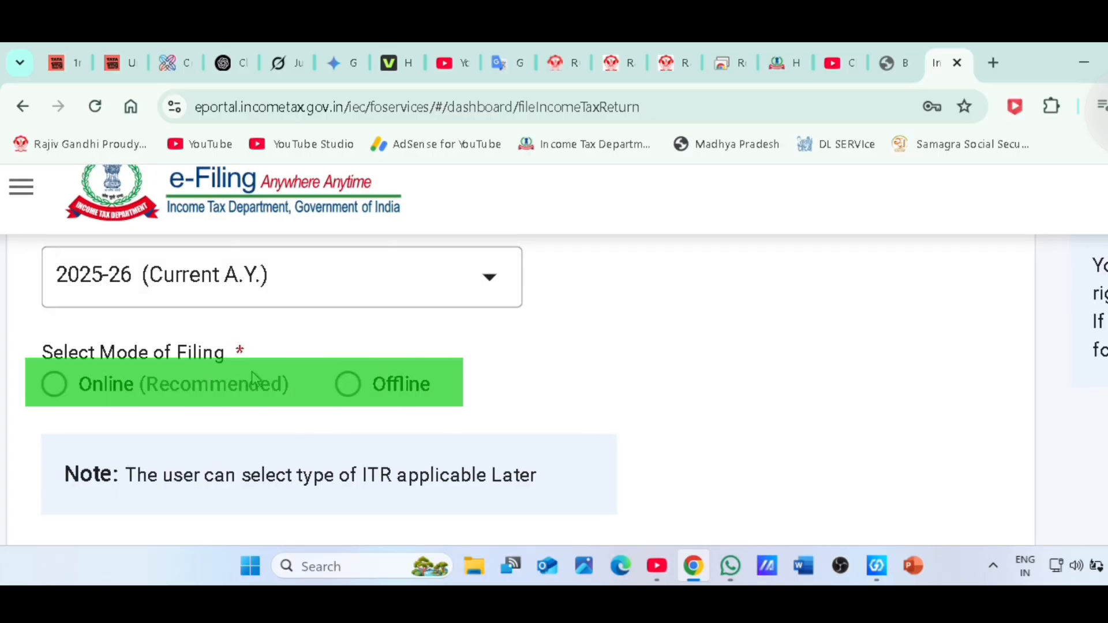
{"action": "left_click", "coordinate": [65, 396]}
{"action": "scroll", "coordinate": [295, 384], "scroll_direction": "down", "scroll_amount": 3}
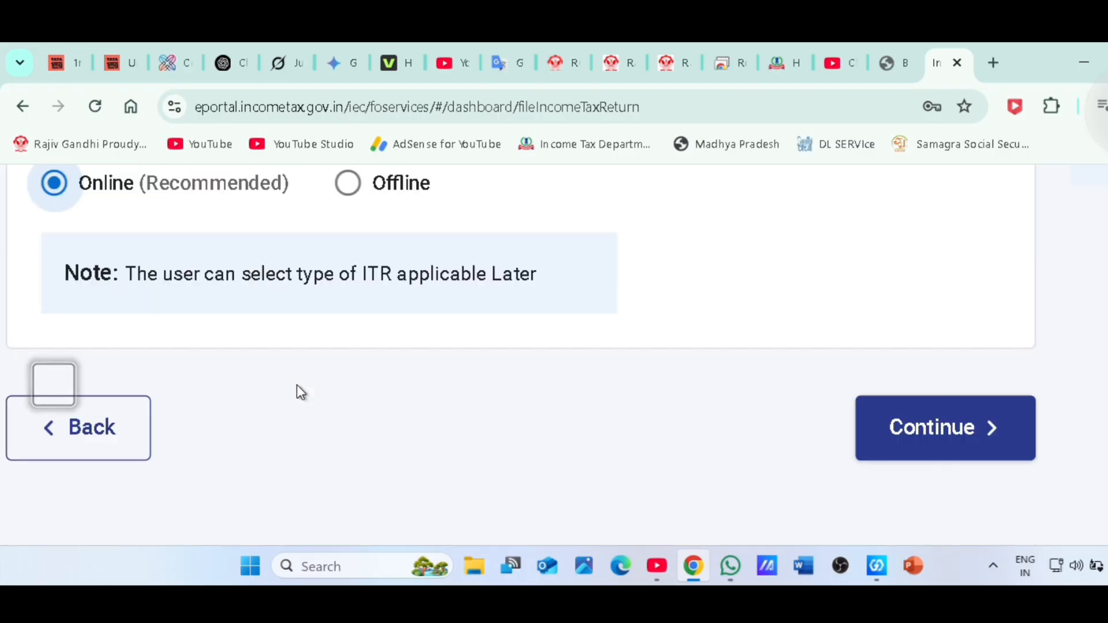
{"action": "left_click", "coordinate": [905, 452]}
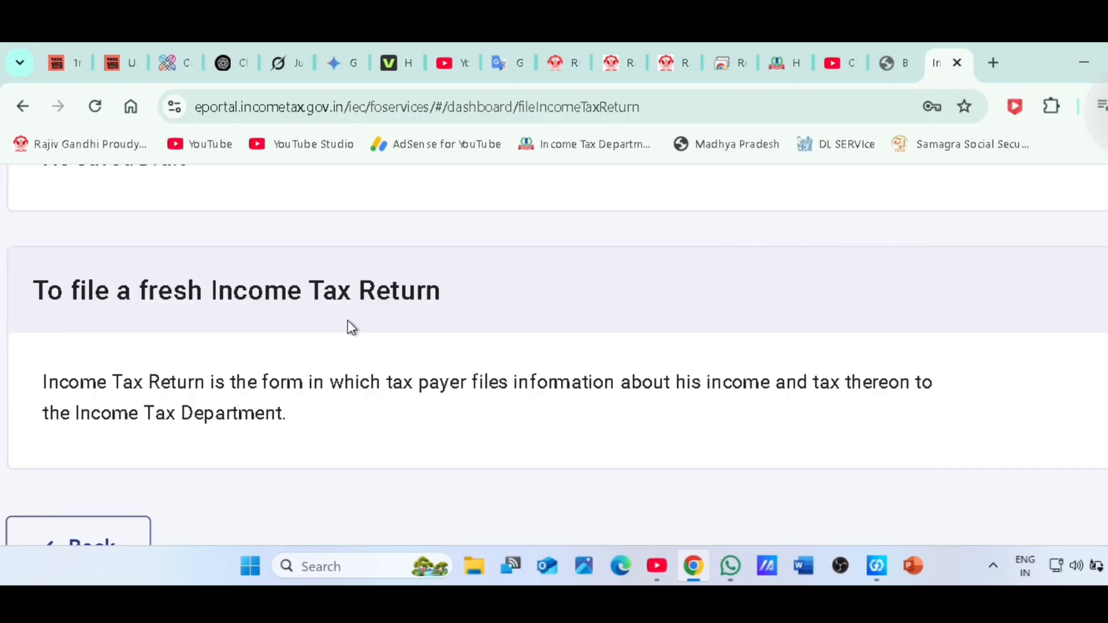
Step: Start a new filing for a fresh income tax return and continue with the Individual status
{"action": "scroll", "coordinate": [188, 322], "scroll_direction": "up", "scroll_amount": 2}
{"action": "scroll", "coordinate": [188, 322], "scroll_direction": "down", "scroll_amount": 2}
{"action": "scroll", "coordinate": [404, 337], "scroll_direction": "down", "scroll_amount": 3, "text": "ctrl"}
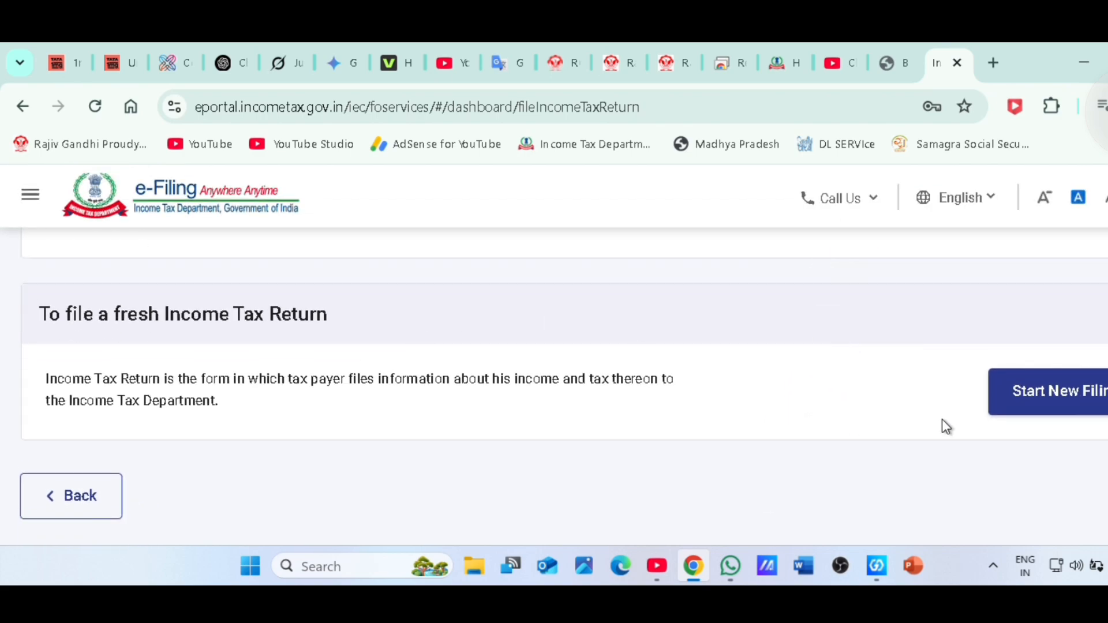
{"action": "left_click", "coordinate": [1024, 407]}
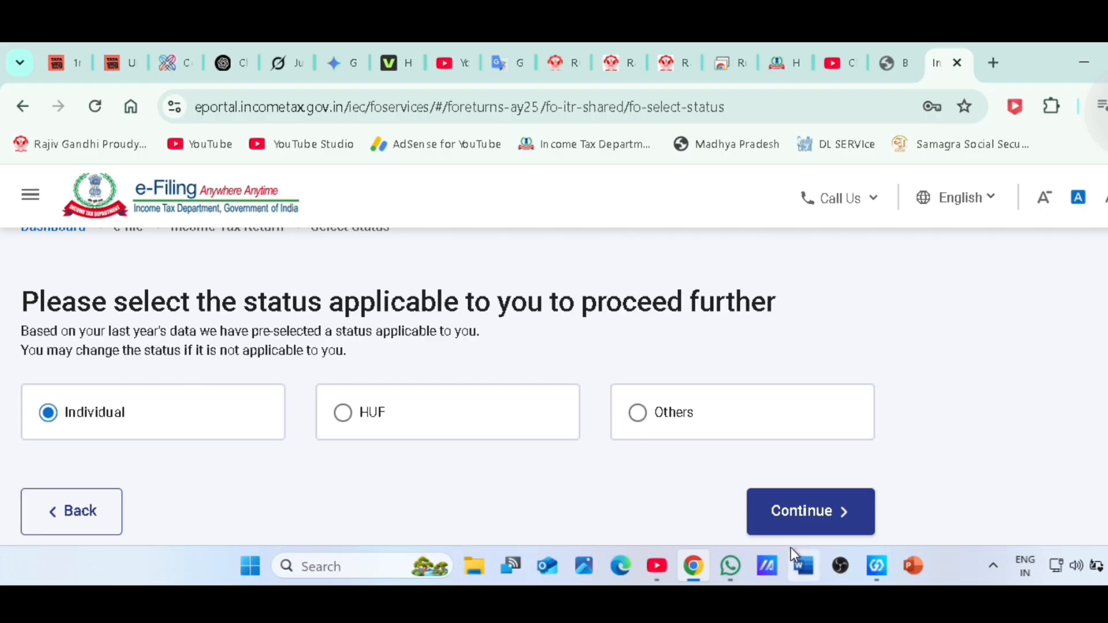
{"action": "left_click", "coordinate": [794, 528]}
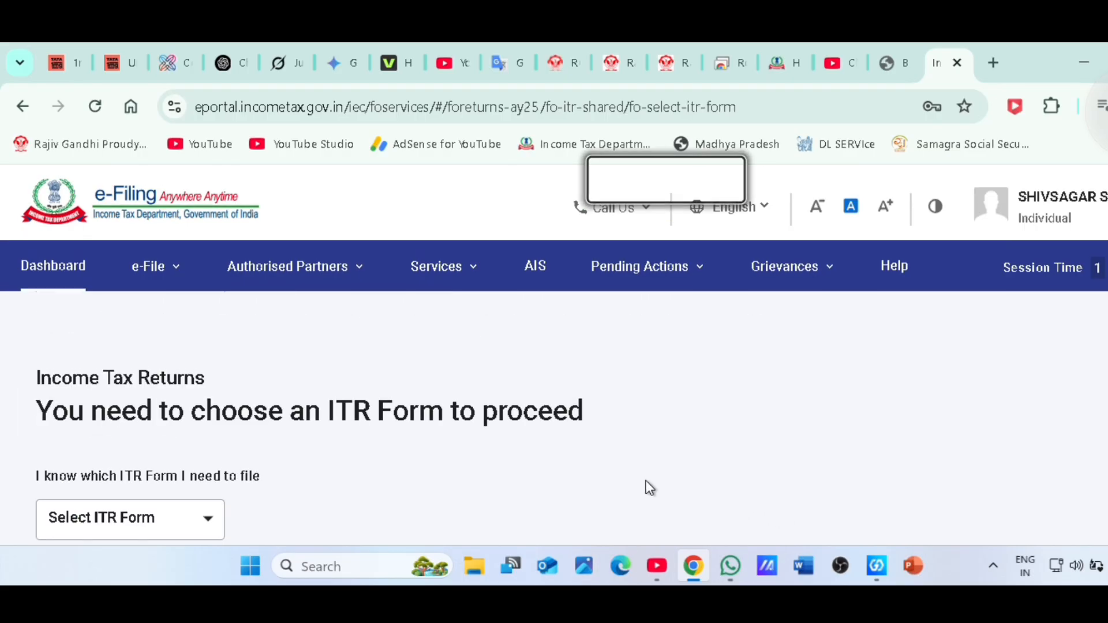
Step: Choose ITR - 1 as the ITR form to file and proceed with it
{"action": "scroll", "coordinate": [368, 413], "scroll_direction": "down", "scroll_amount": 4}
{"action": "scroll", "coordinate": [349, 420], "scroll_direction": "up", "scroll_amount": 3}
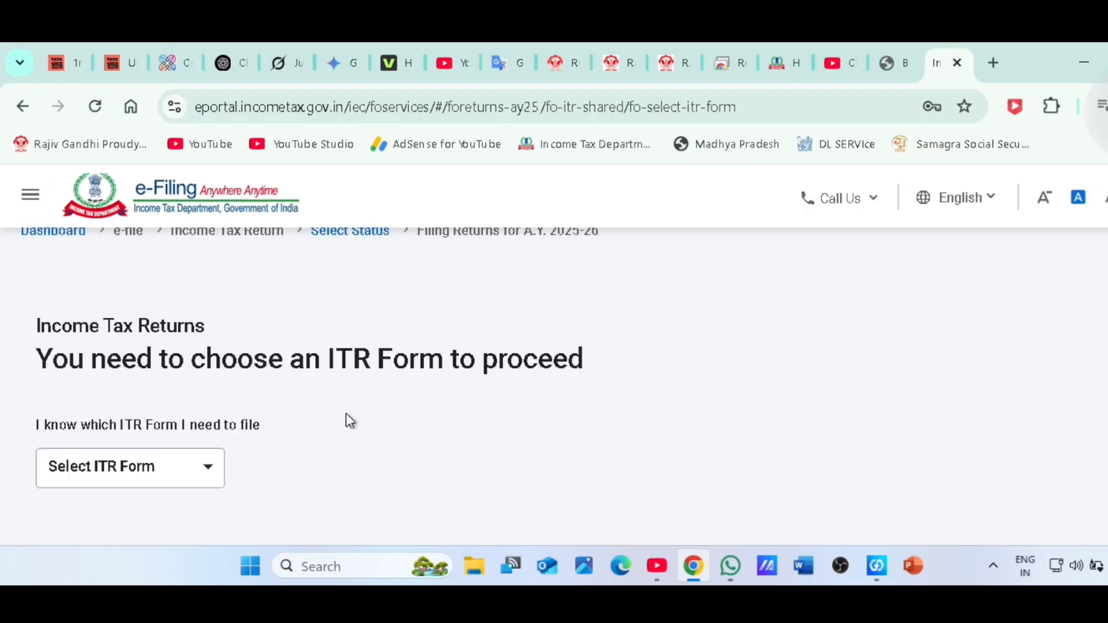
{"action": "left_click", "coordinate": [207, 471]}
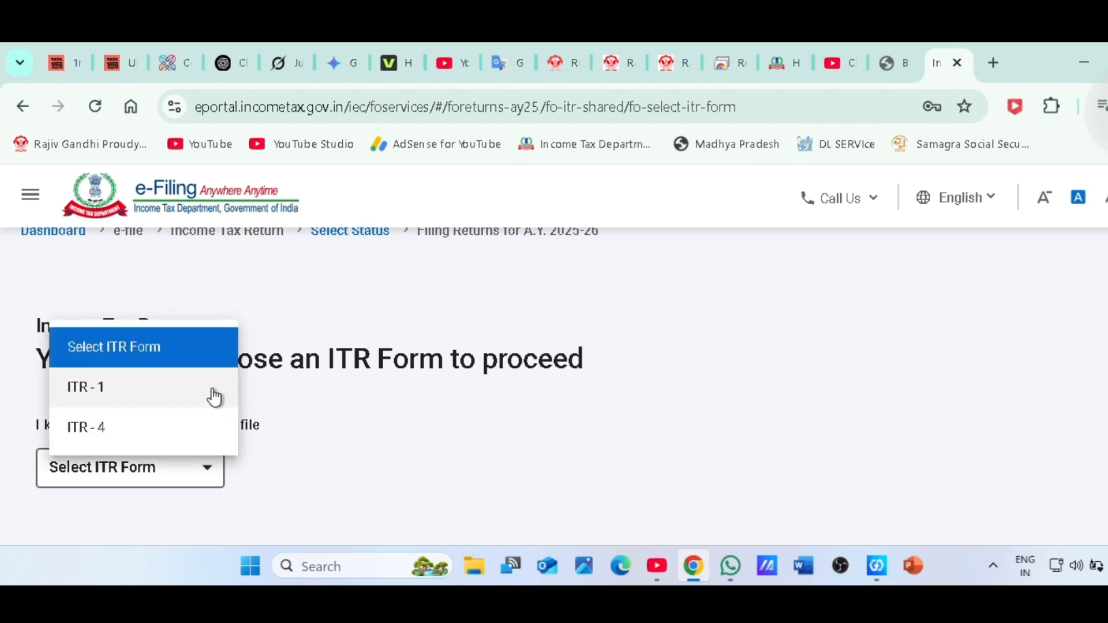
{"action": "left_click", "coordinate": [212, 390]}
{"action": "scroll", "coordinate": [301, 430], "scroll_direction": "down", "scroll_amount": 3}
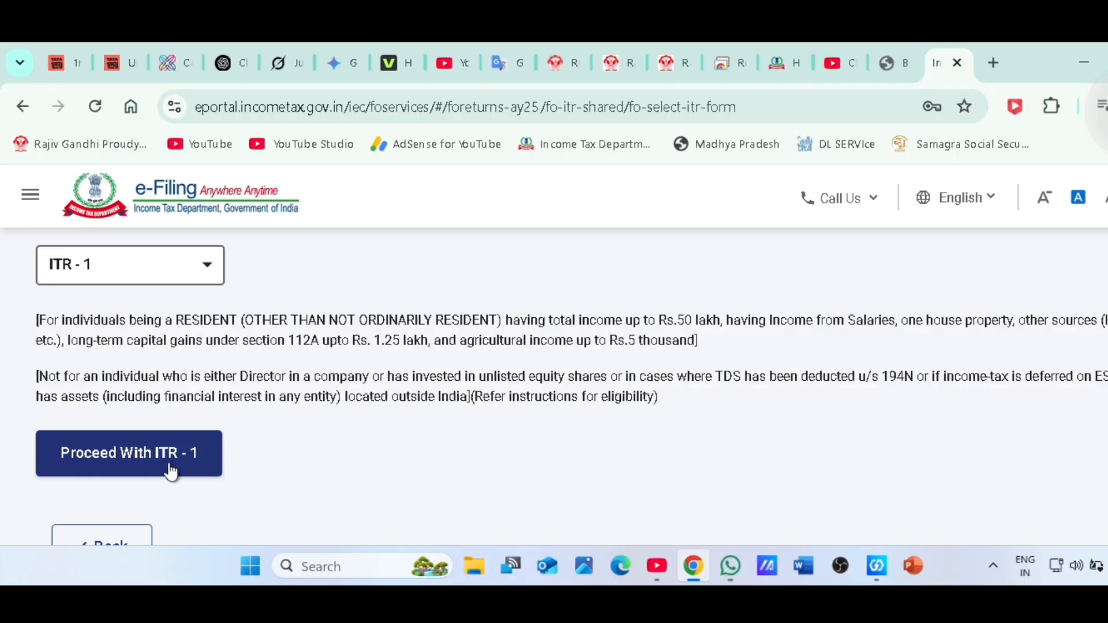
{"action": "left_click", "coordinate": [199, 460]}
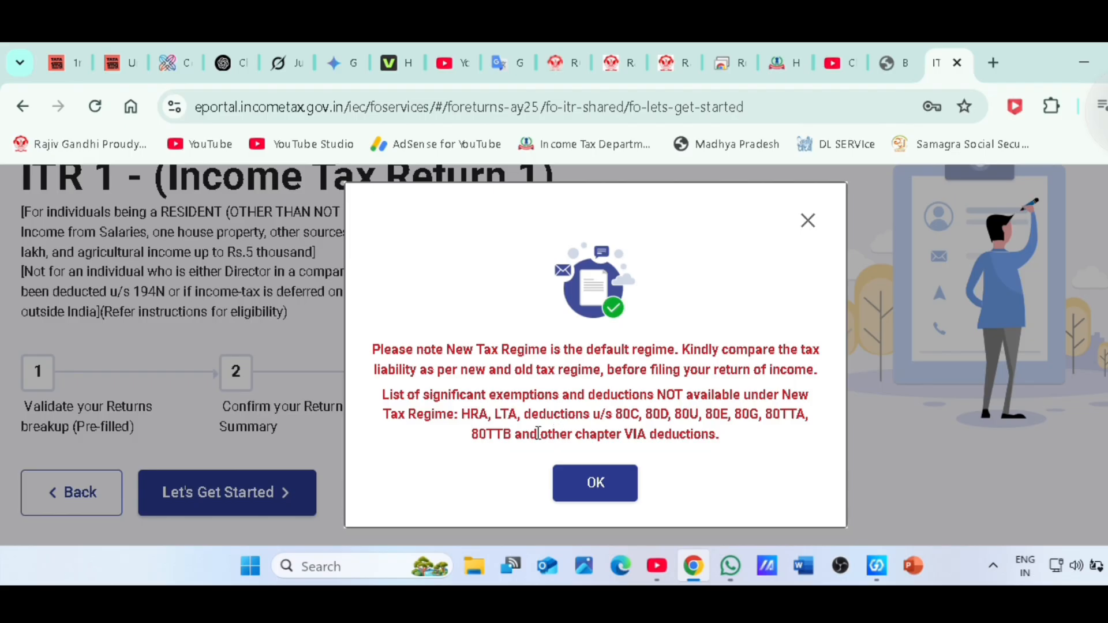
Step: Acknowledge the New Tax Regime notice and get started with the ITR 1 return
{"action": "left_click", "coordinate": [579, 484]}
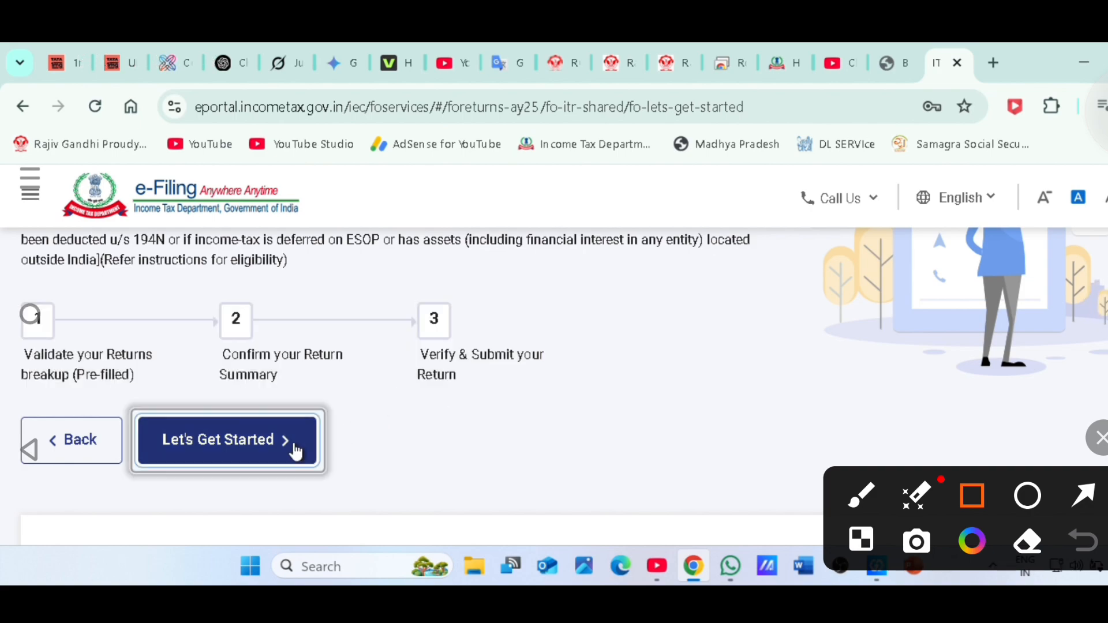
{"action": "left_click", "coordinate": [292, 448]}
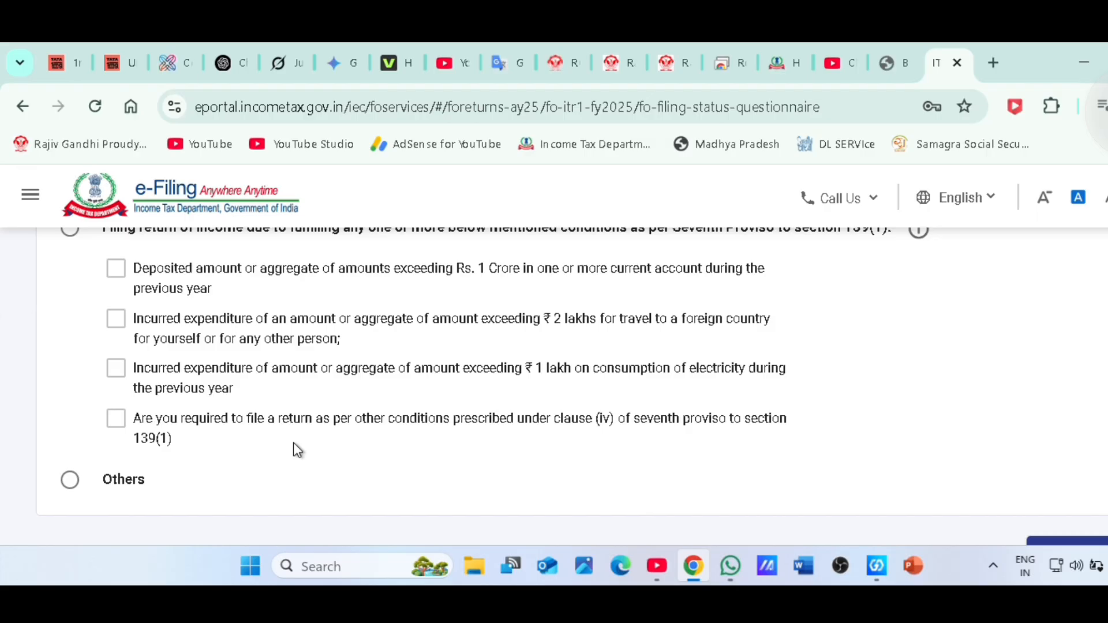
Step: Continue with "Taxable income is more than basic exemption limit" as the filing reason and acknowledge the pre-filled data notice
{"action": "scroll", "coordinate": [289, 423], "scroll_direction": "up", "scroll_amount": 3}
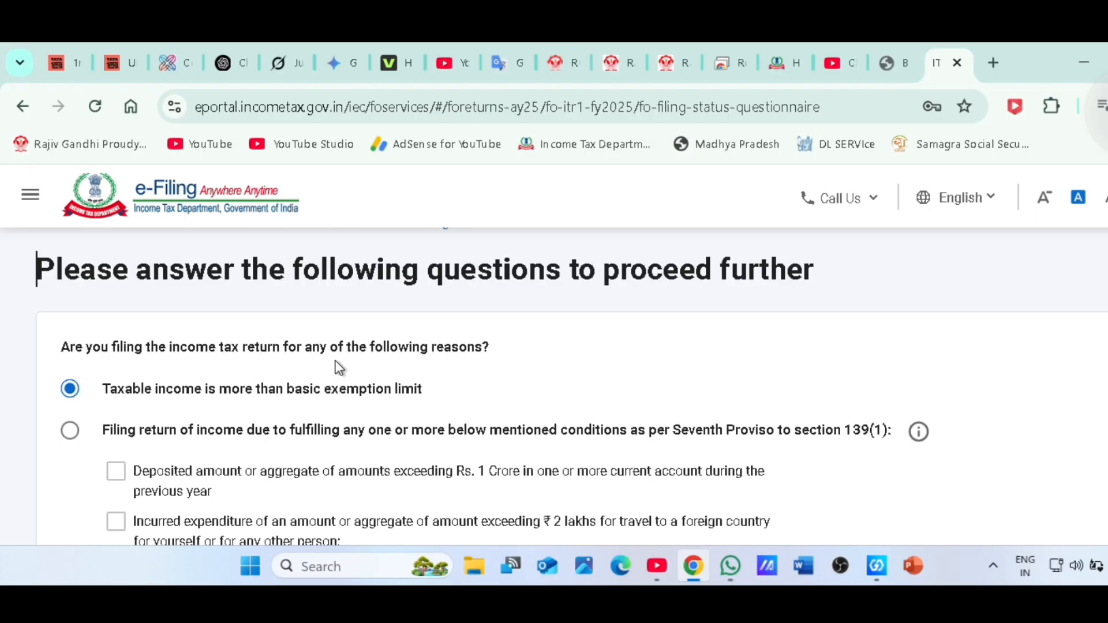
{"action": "scroll", "coordinate": [420, 364], "scroll_direction": "down", "scroll_amount": 3}
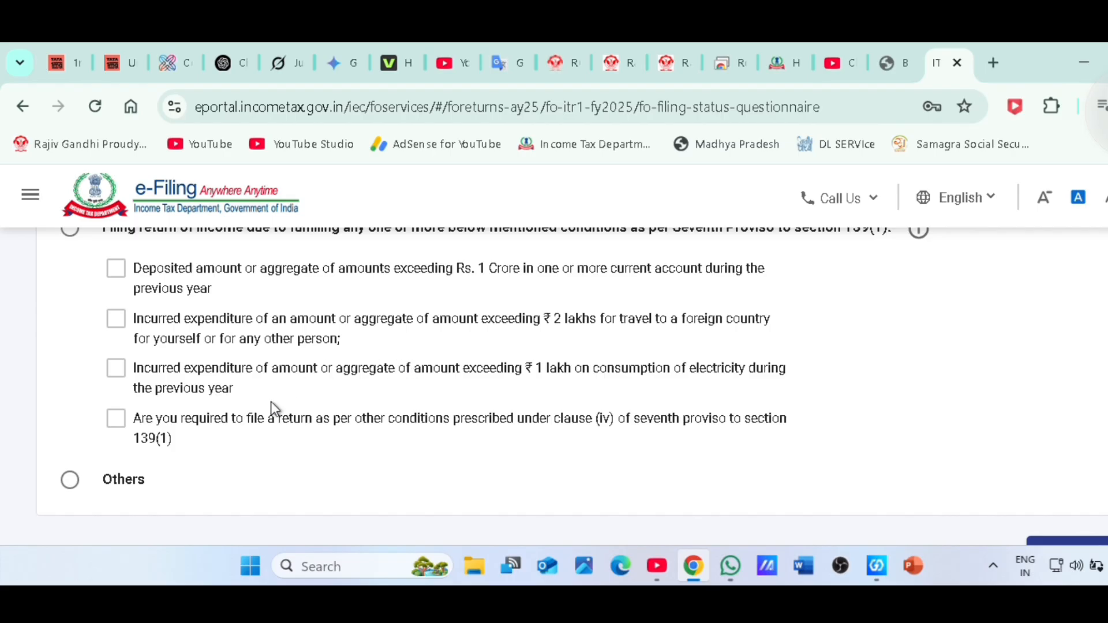
{"action": "scroll", "coordinate": [238, 445], "scroll_direction": "up", "scroll_amount": 3}
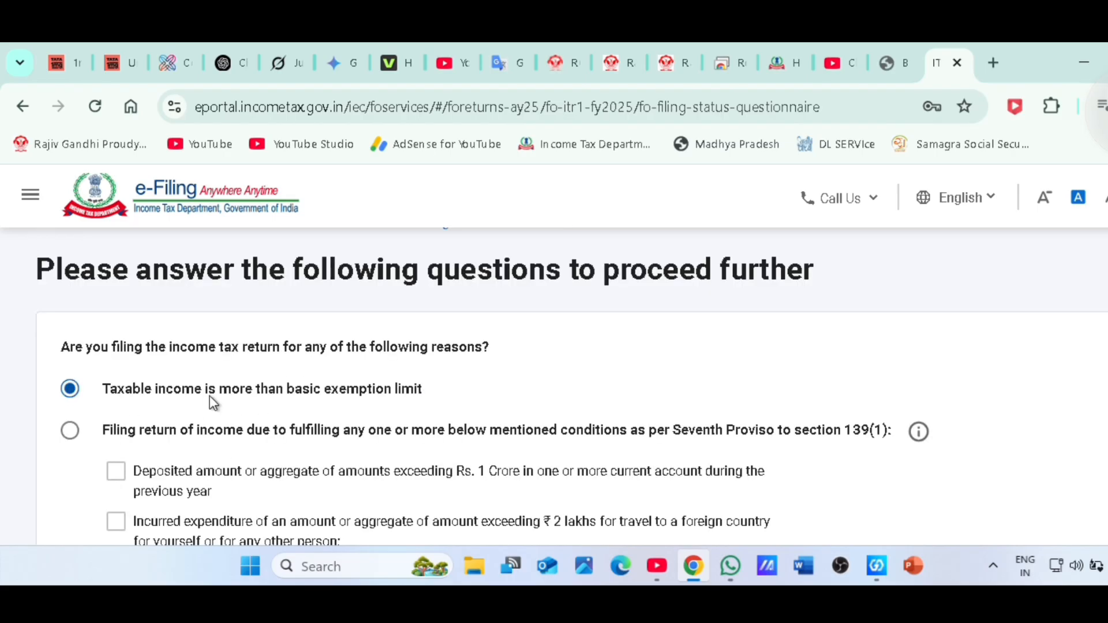
{"action": "scroll", "coordinate": [343, 397], "scroll_direction": "down", "scroll_amount": 3}
{"action": "scroll", "coordinate": [344, 395], "scroll_direction": "down", "scroll_amount": 3}
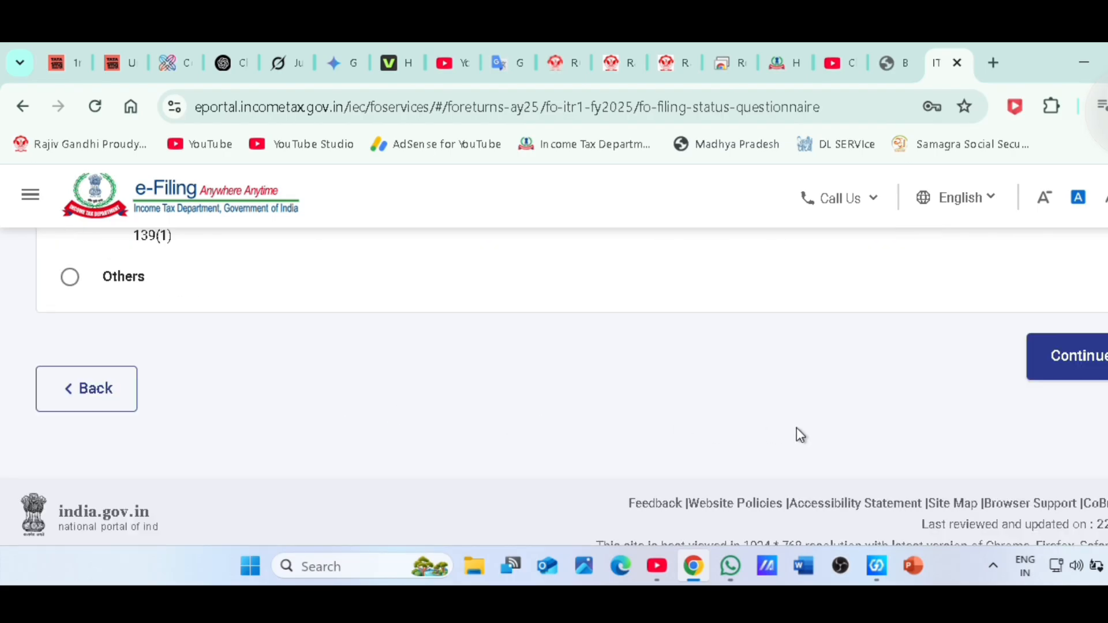
{"action": "left_click", "coordinate": [1099, 372]}
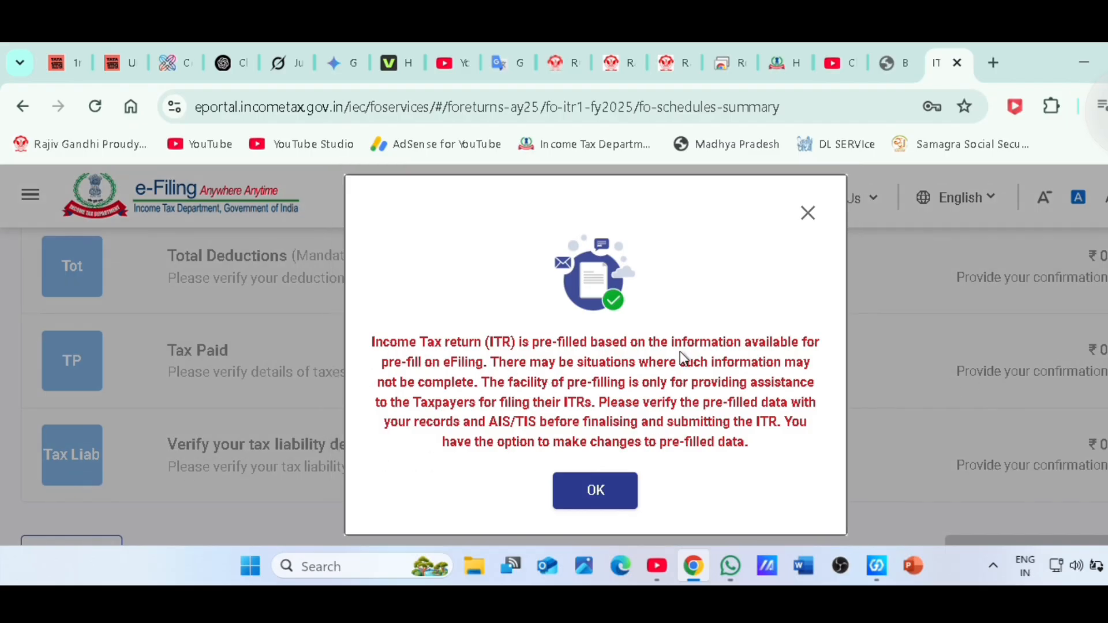
{"action": "left_click", "coordinate": [594, 484]}
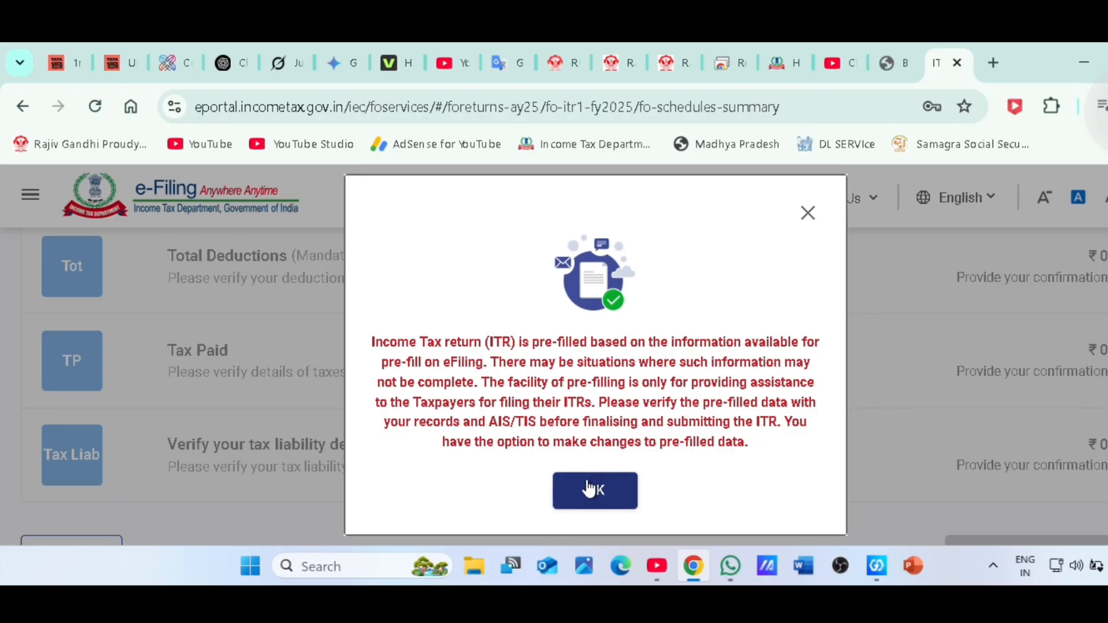
Step: Examine the Return Summary sections from Personal Information through Gross Total Income, Total Deductions and Tax Paid to tax liability verification
{"action": "scroll", "coordinate": [446, 421], "scroll_direction": "down", "scroll_amount": 3}
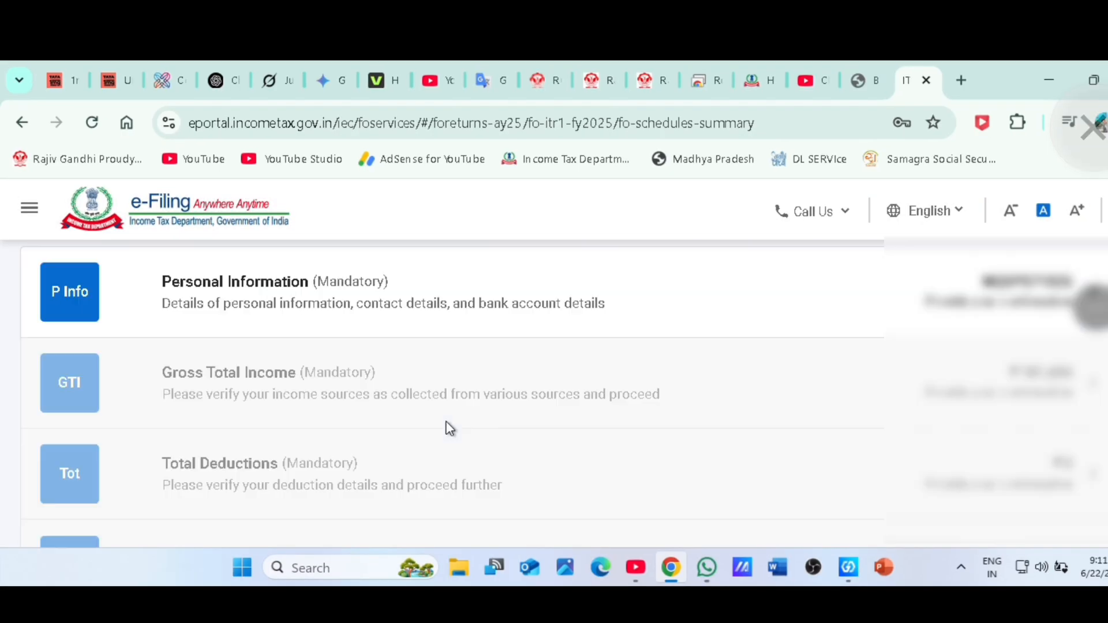
{"action": "scroll", "coordinate": [171, 341], "scroll_direction": "up", "scroll_amount": 3}
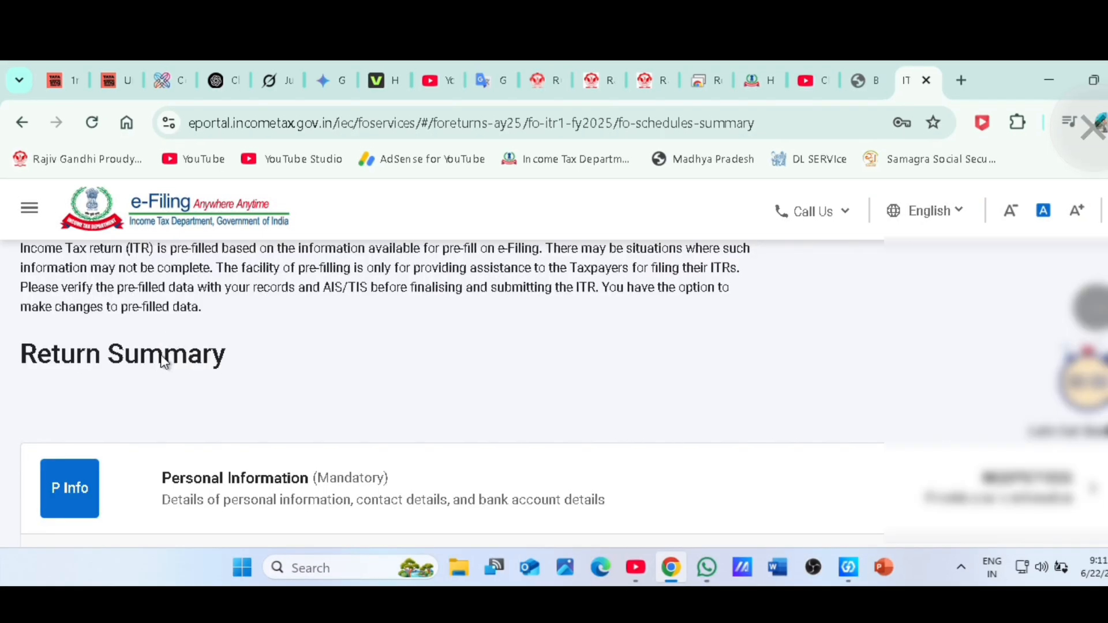
{"action": "scroll", "coordinate": [165, 362], "scroll_direction": "down", "scroll_amount": 3}
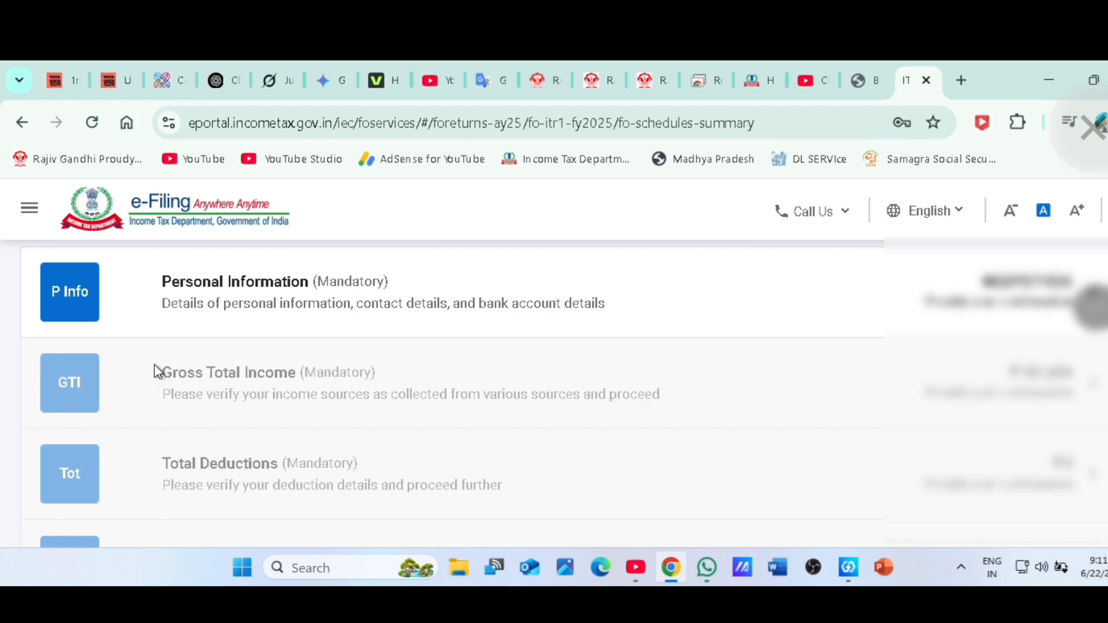
{"action": "scroll", "coordinate": [217, 329], "scroll_direction": "up", "scroll_amount": 3}
{"action": "scroll", "coordinate": [288, 381], "scroll_direction": "down", "scroll_amount": 3}
{"action": "scroll", "coordinate": [225, 358], "scroll_direction": "up", "scroll_amount": 3}
{"action": "scroll", "coordinate": [226, 465], "scroll_direction": "down", "scroll_amount": 3}
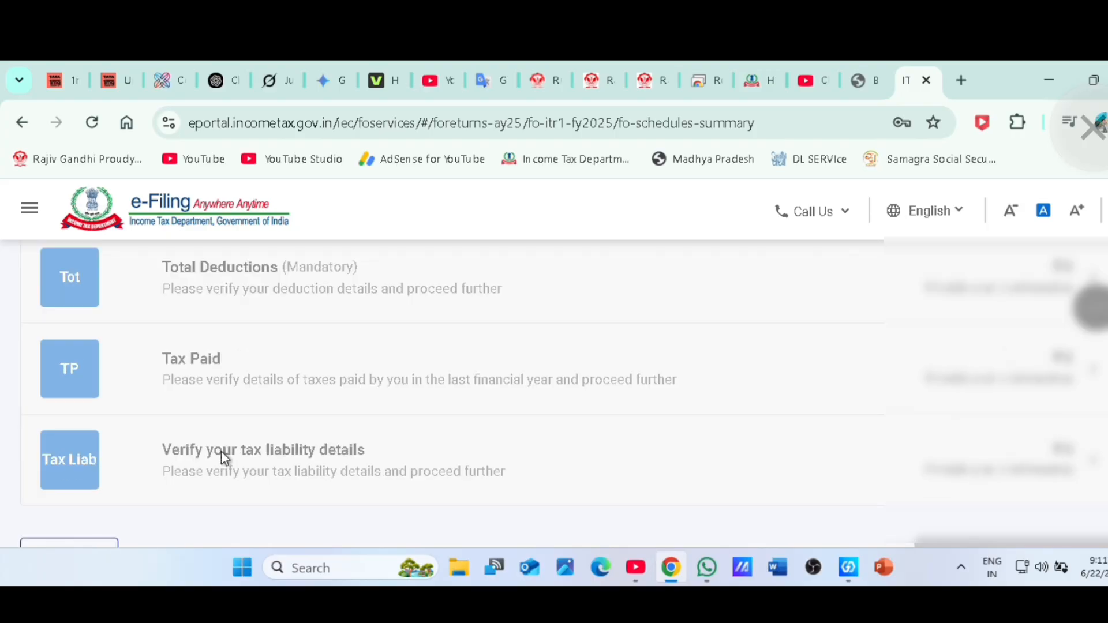
{"action": "scroll", "coordinate": [196, 375], "scroll_direction": "down", "scroll_amount": 3}
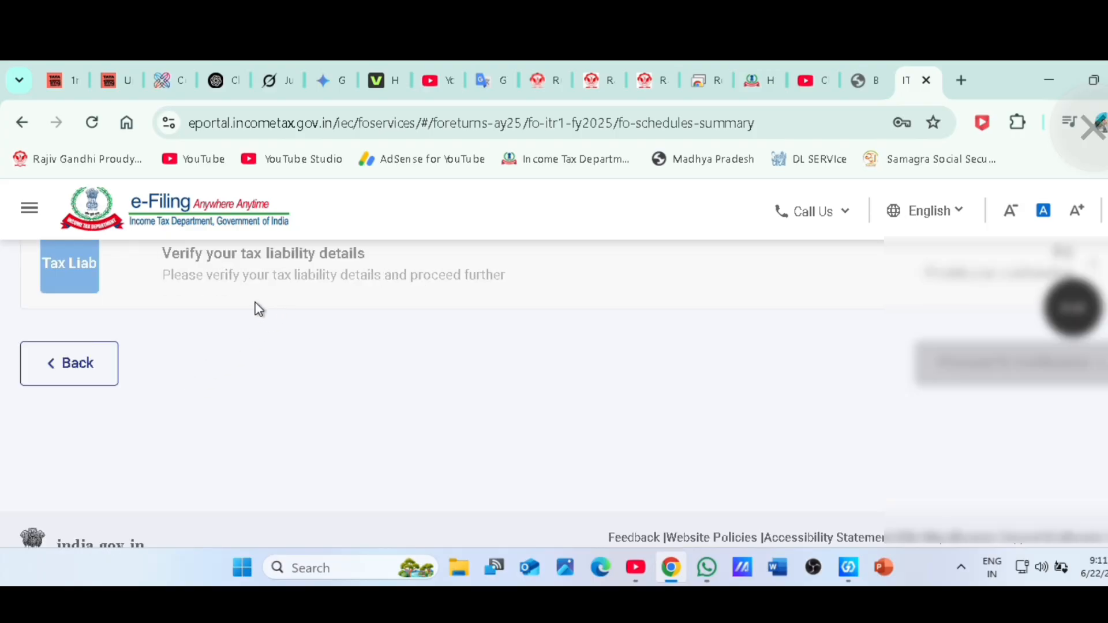
Step: Open the Personal Information section of the return and check its profile and contact details
{"action": "left_click", "coordinate": [1105, 215]}
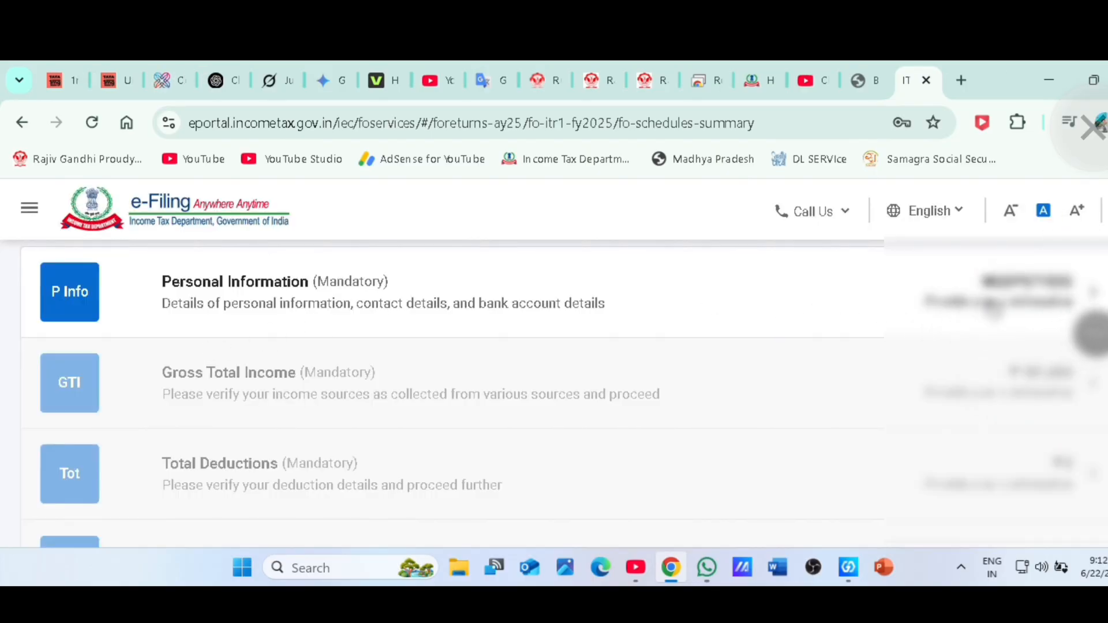
{"action": "left_click", "coordinate": [1026, 288]}
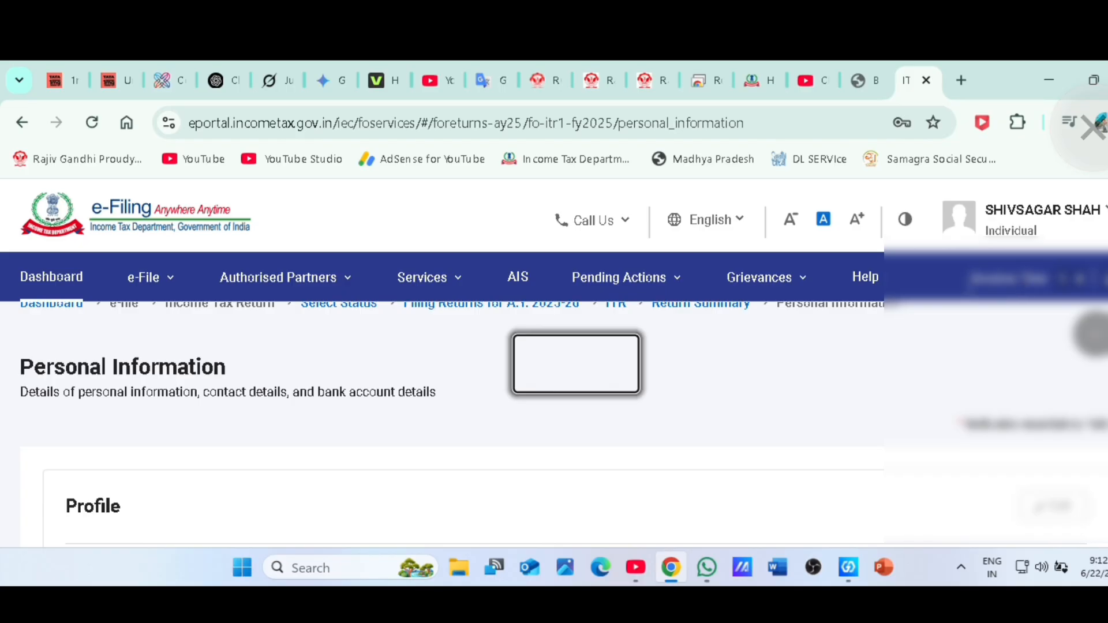
{"action": "scroll", "coordinate": [773, 375], "scroll_direction": "down", "scroll_amount": 4}
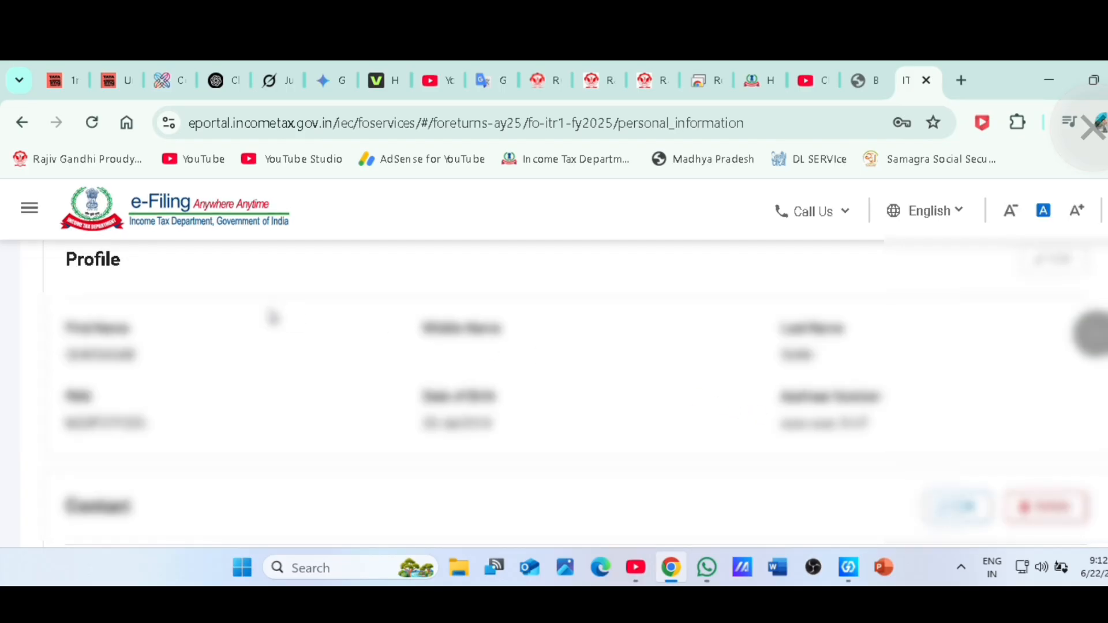
{"action": "scroll", "coordinate": [606, 363], "scroll_direction": "down", "scroll_amount": 3}
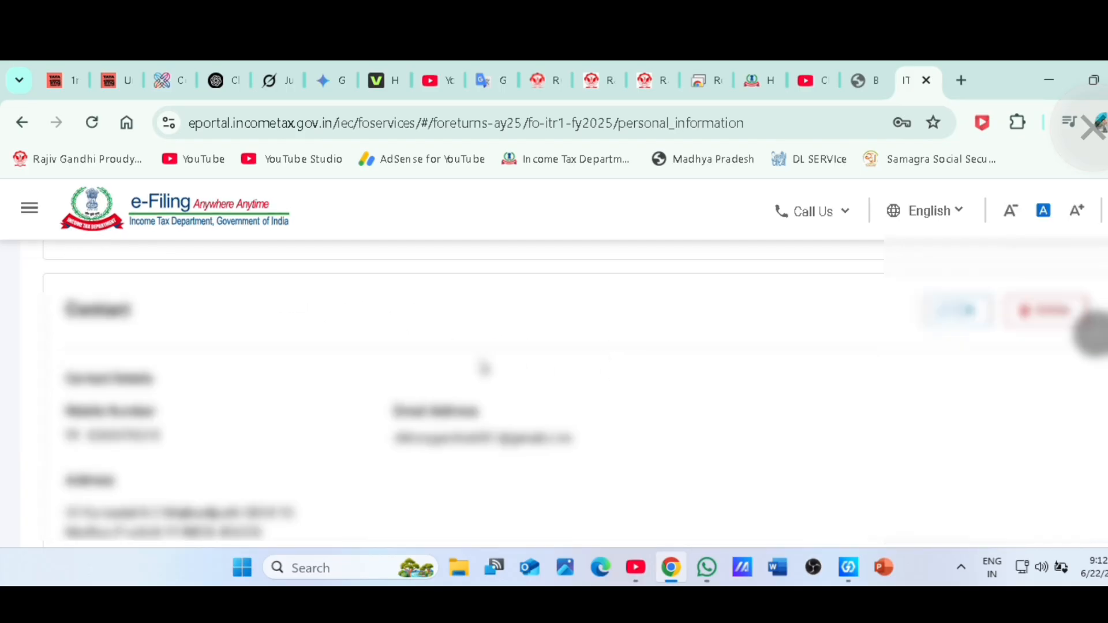
{"action": "scroll", "coordinate": [420, 406], "scroll_direction": "down", "scroll_amount": 3}
{"action": "scroll", "coordinate": [245, 406], "scroll_direction": "up", "scroll_amount": 3}
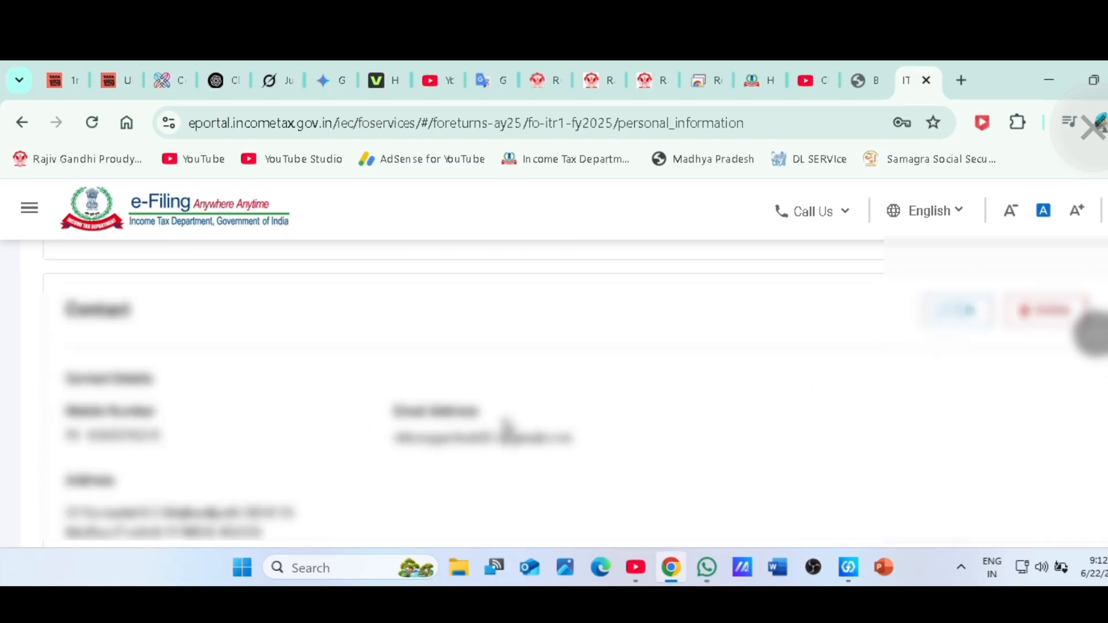
{"action": "scroll", "coordinate": [461, 431], "scroll_direction": "down", "scroll_amount": 3}
{"action": "scroll", "coordinate": [281, 430], "scroll_direction": "down", "scroll_amount": 3}
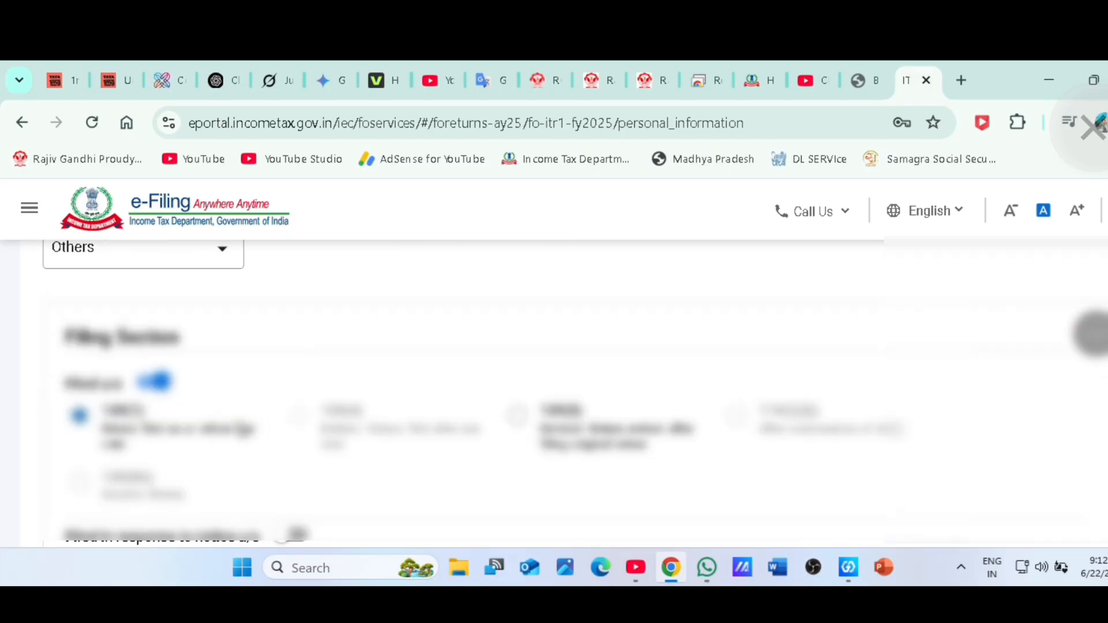
Step: Review the Filing Section options, the notice response choices and the question on opting out of the new tax regime
{"action": "scroll", "coordinate": [193, 383], "scroll_direction": "up", "scroll_amount": 3}
{"action": "scroll", "coordinate": [193, 381], "scroll_direction": "down", "scroll_amount": 3}
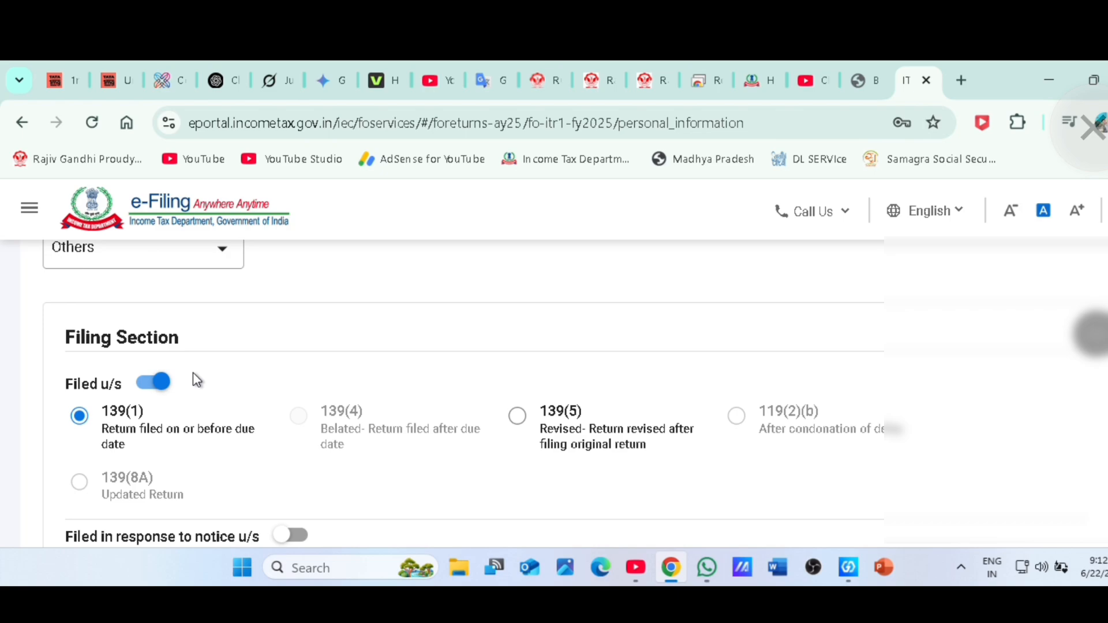
{"action": "scroll", "coordinate": [113, 344], "scroll_direction": "down", "scroll_amount": 3}
{"action": "scroll", "coordinate": [114, 344], "scroll_direction": "up", "scroll_amount": 3}
{"action": "scroll", "coordinate": [185, 438], "scroll_direction": "down", "scroll_amount": 3}
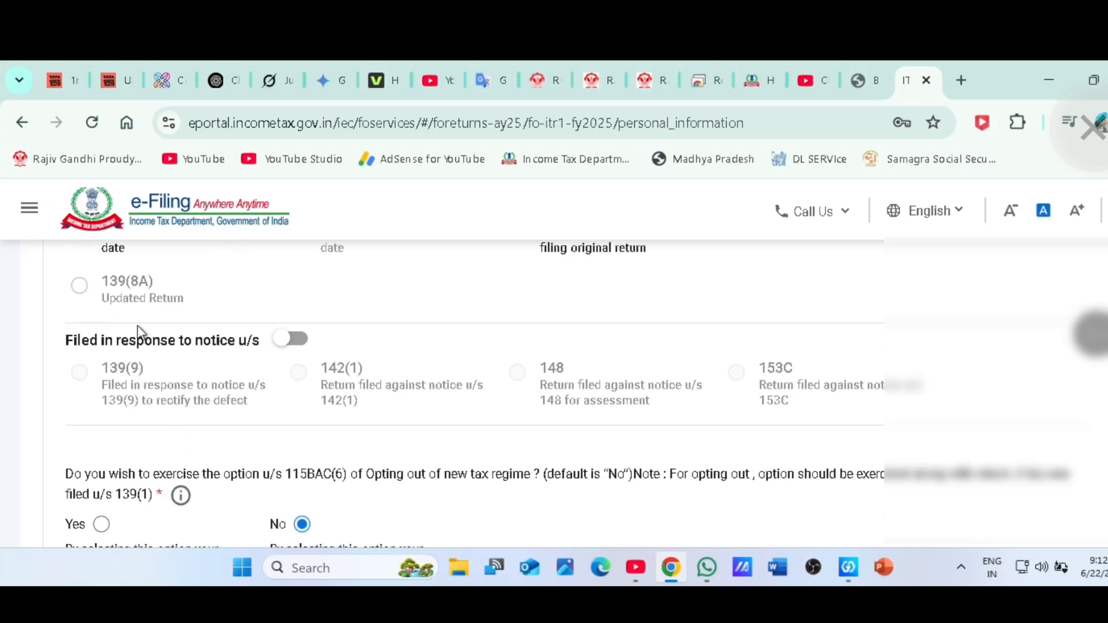
{"action": "scroll", "coordinate": [271, 447], "scroll_direction": "down", "scroll_amount": 3}
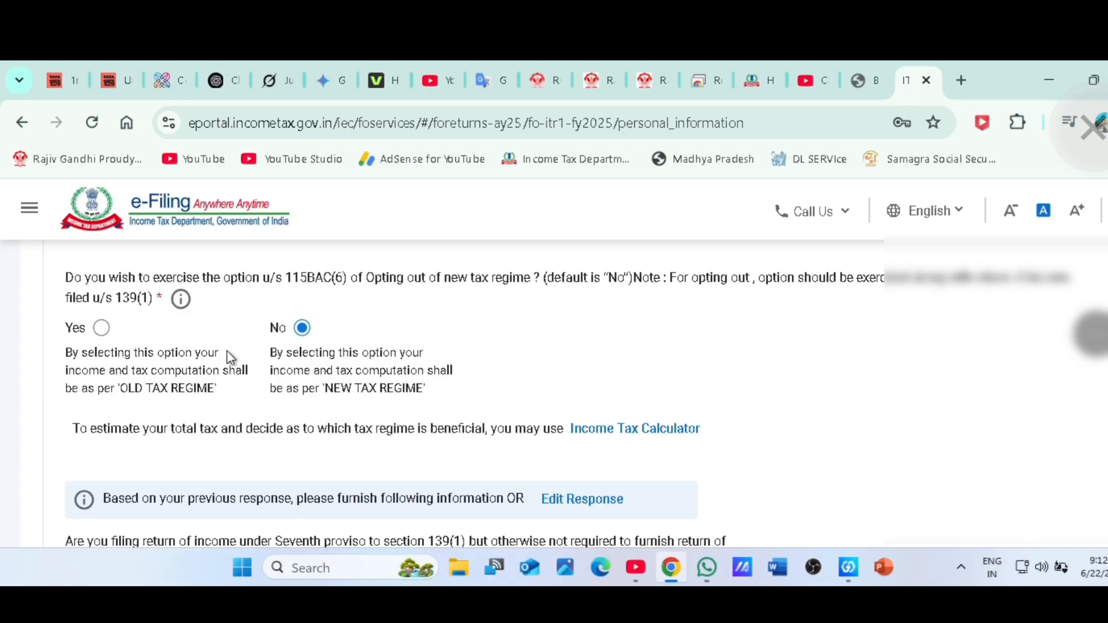
{"action": "scroll", "coordinate": [358, 369], "scroll_direction": "down", "scroll_amount": 3}
{"action": "mouse_move", "coordinate": [108, 372]}
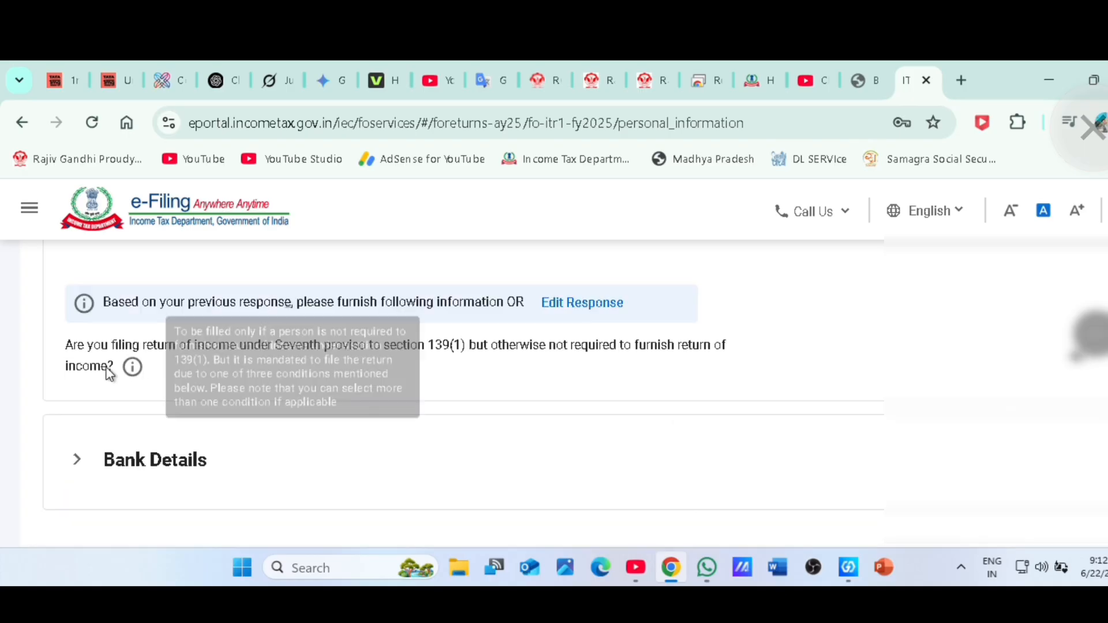
Step: Expand Bank Details and check the listed account's validation, its refund nomination and the notes on reporting bank accounts
{"action": "left_click", "coordinate": [211, 450]}
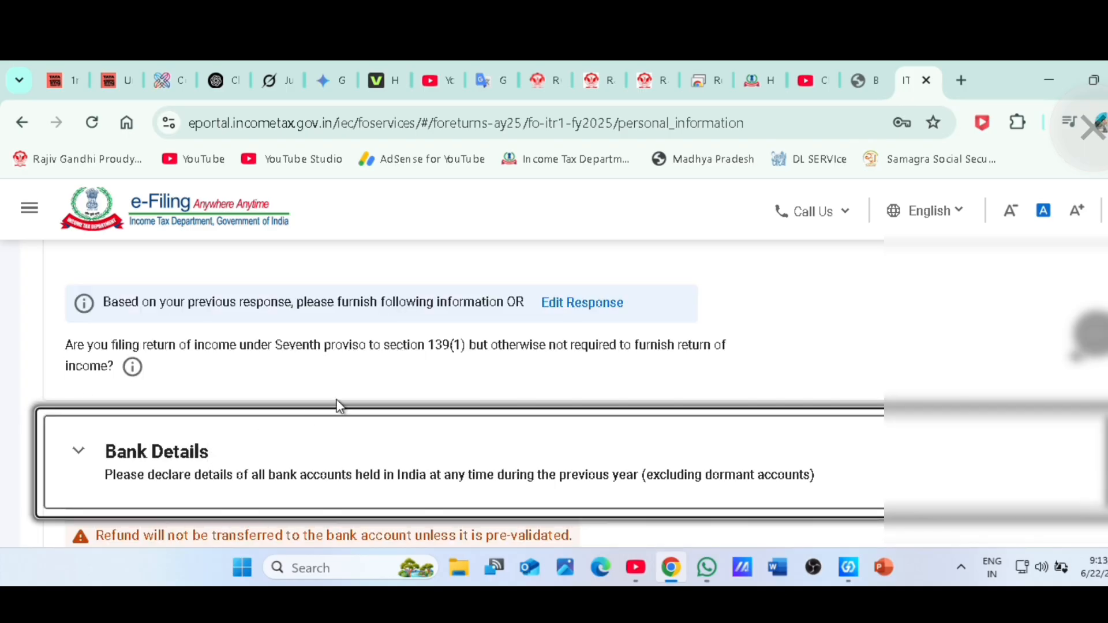
{"action": "scroll", "coordinate": [339, 406], "scroll_direction": "down", "scroll_amount": 3}
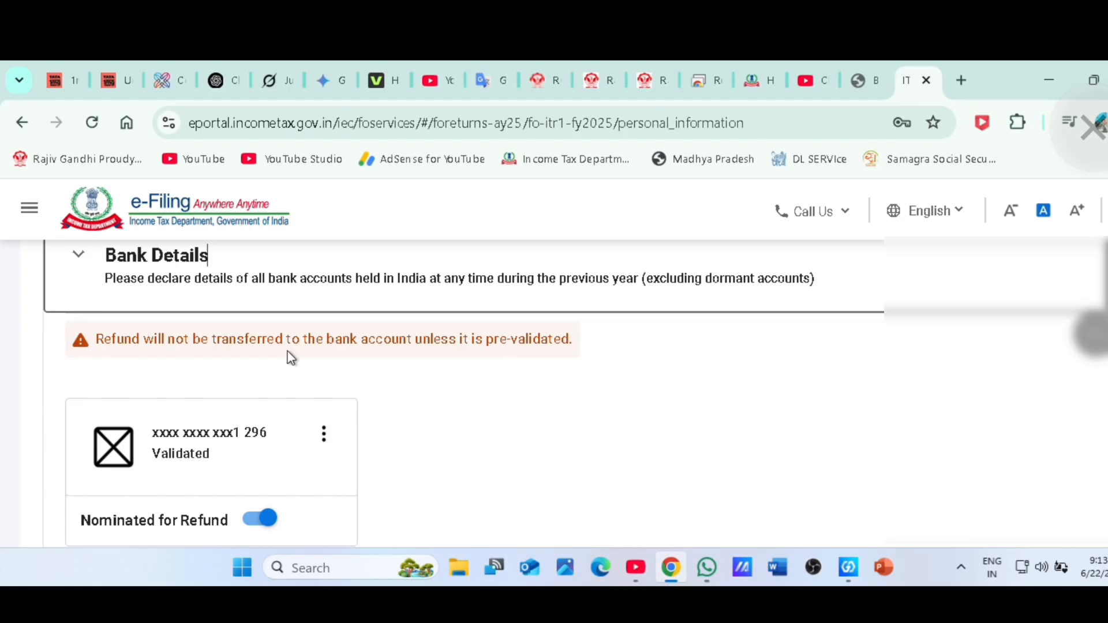
{"action": "scroll", "coordinate": [349, 399], "scroll_direction": "down", "scroll_amount": 2}
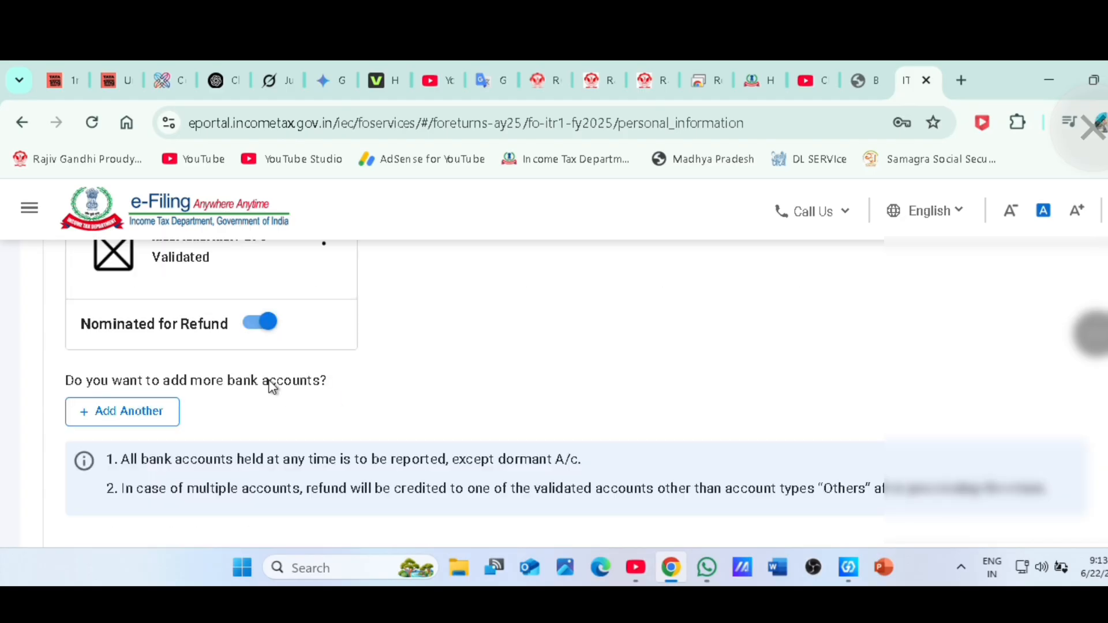
{"action": "scroll", "coordinate": [272, 386], "scroll_direction": "up", "scroll_amount": 2}
{"action": "scroll", "coordinate": [316, 456], "scroll_direction": "down", "scroll_amount": 3}
{"action": "scroll", "coordinate": [573, 411], "scroll_direction": "down", "scroll_amount": 3}
{"action": "scroll", "coordinate": [486, 361], "scroll_direction": "up", "scroll_amount": 6}
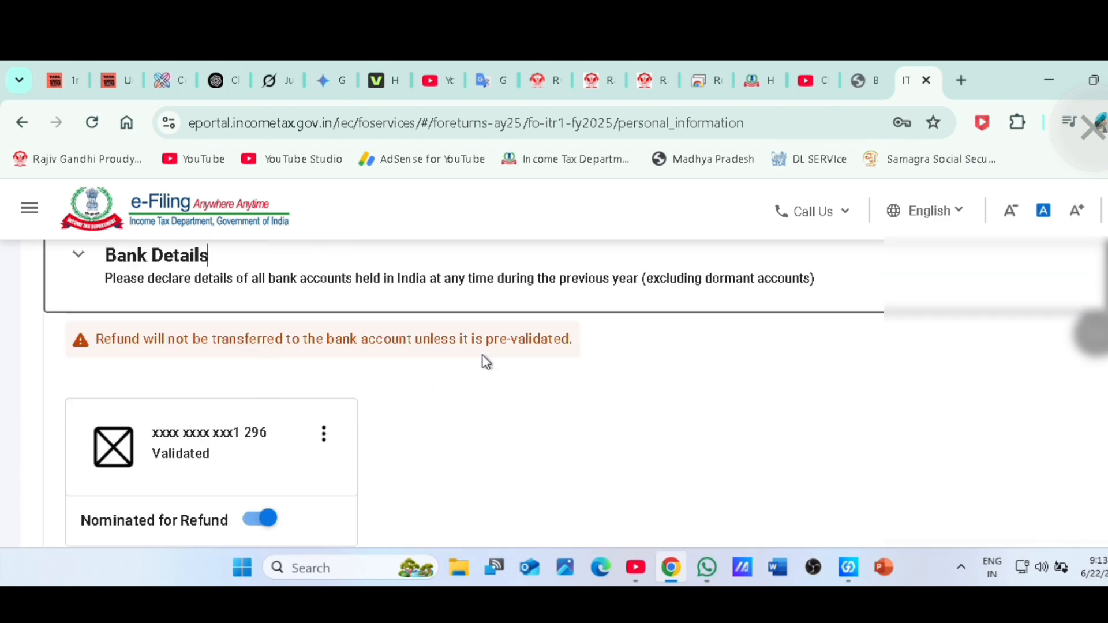
{"action": "scroll", "coordinate": [485, 363], "scroll_direction": "down", "scroll_amount": 3}
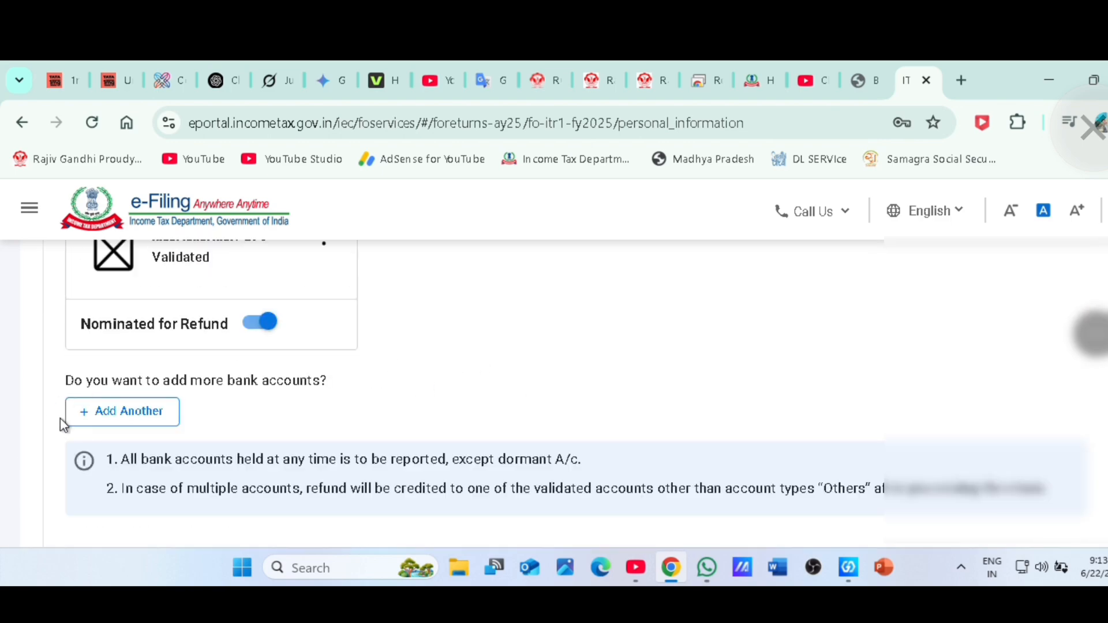
Step: Confirm the Personal Information section and check its status in the Return Summary
{"action": "scroll", "coordinate": [603, 416], "scroll_direction": "down", "scroll_amount": 3}
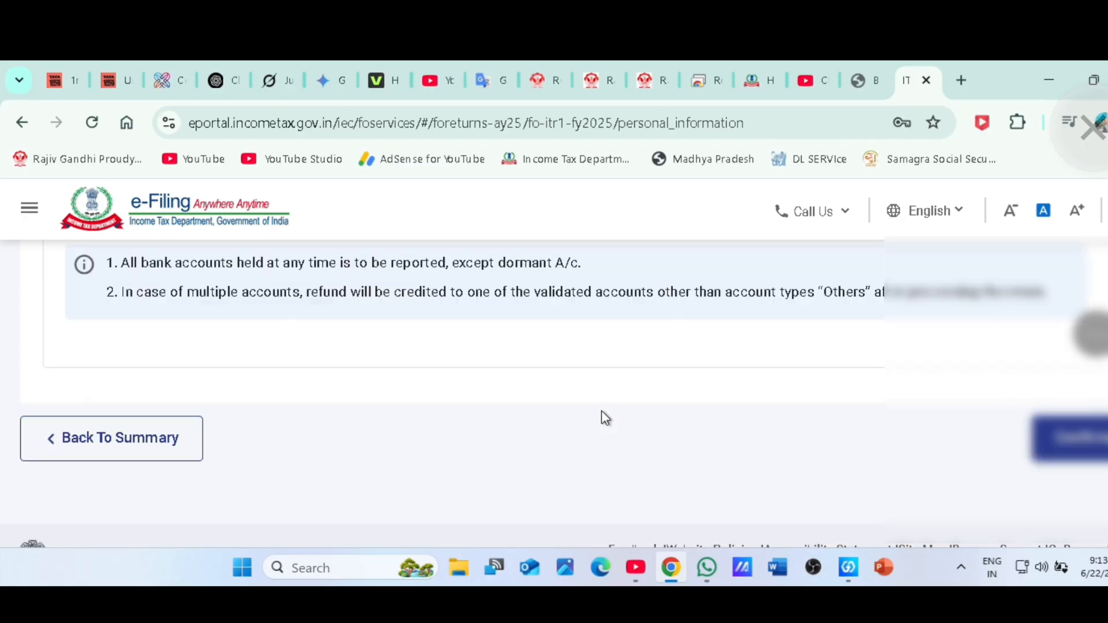
{"action": "left_click", "coordinate": [1041, 456]}
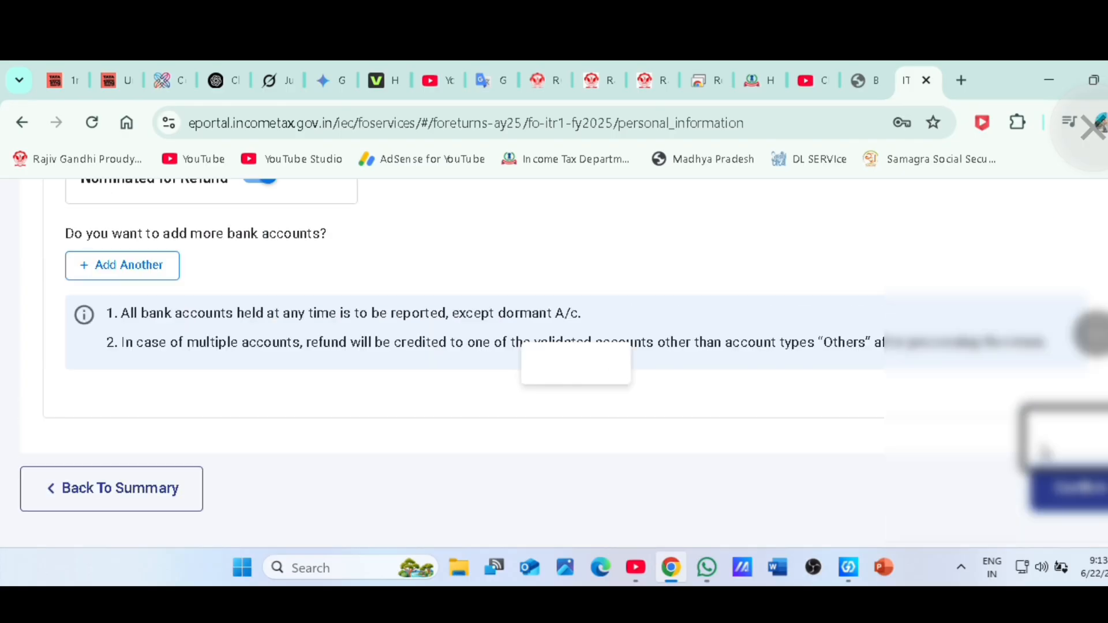
{"action": "scroll", "coordinate": [553, 382], "scroll_direction": "up", "scroll_amount": 3}
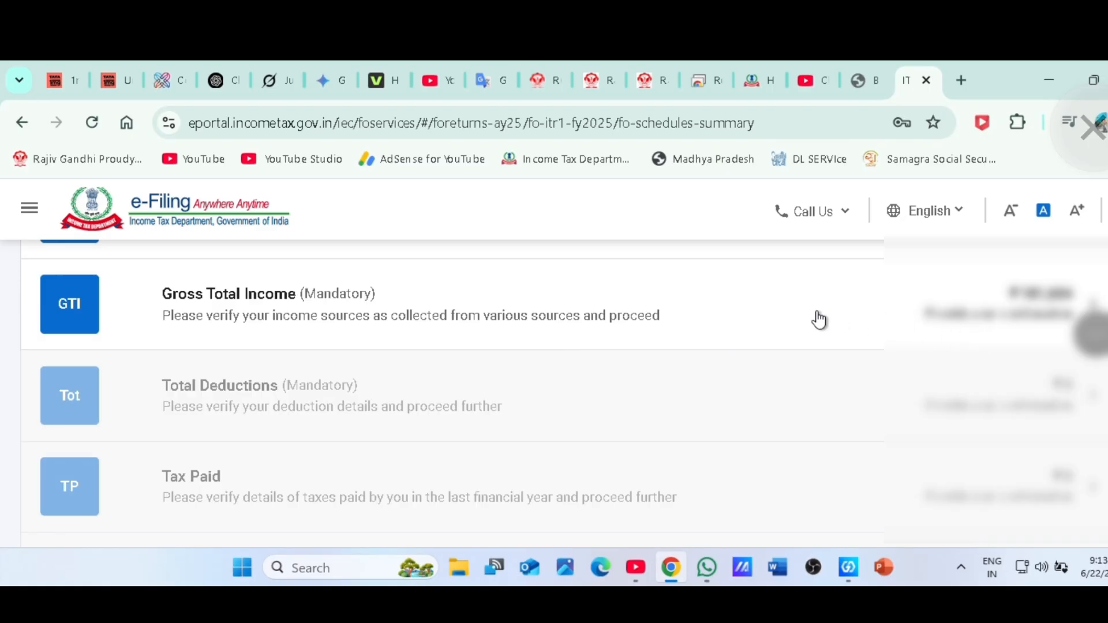
{"action": "scroll", "coordinate": [359, 303], "scroll_direction": "up", "scroll_amount": 3}
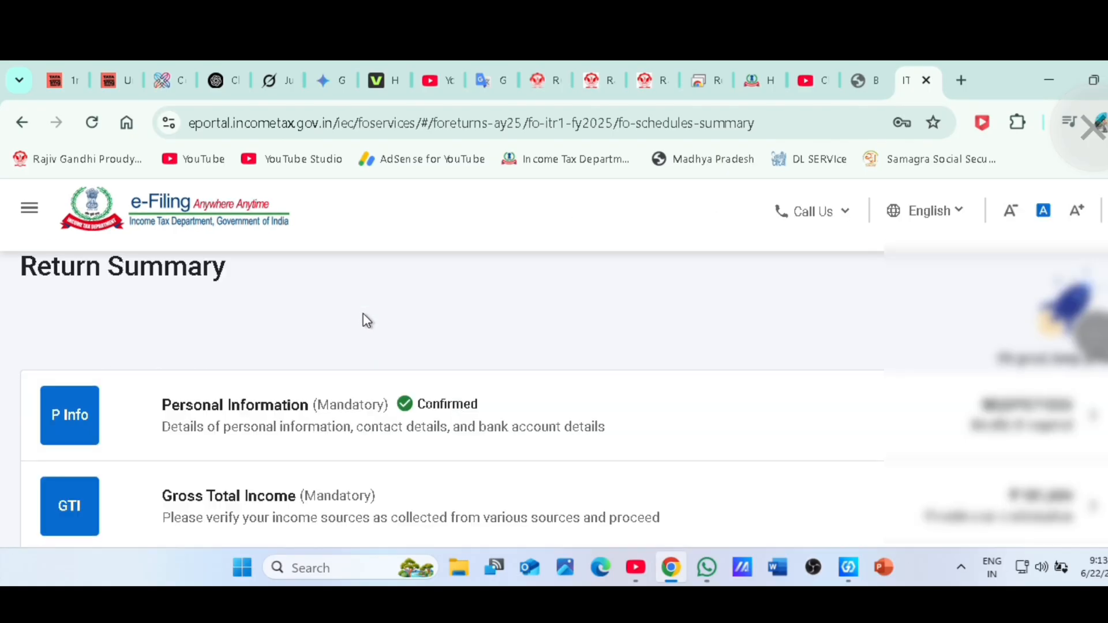
Step: Open the Gross Total Income section and review the lines under B1. Income From Salary
{"action": "scroll", "coordinate": [361, 332], "scroll_direction": "down", "scroll_amount": 3}
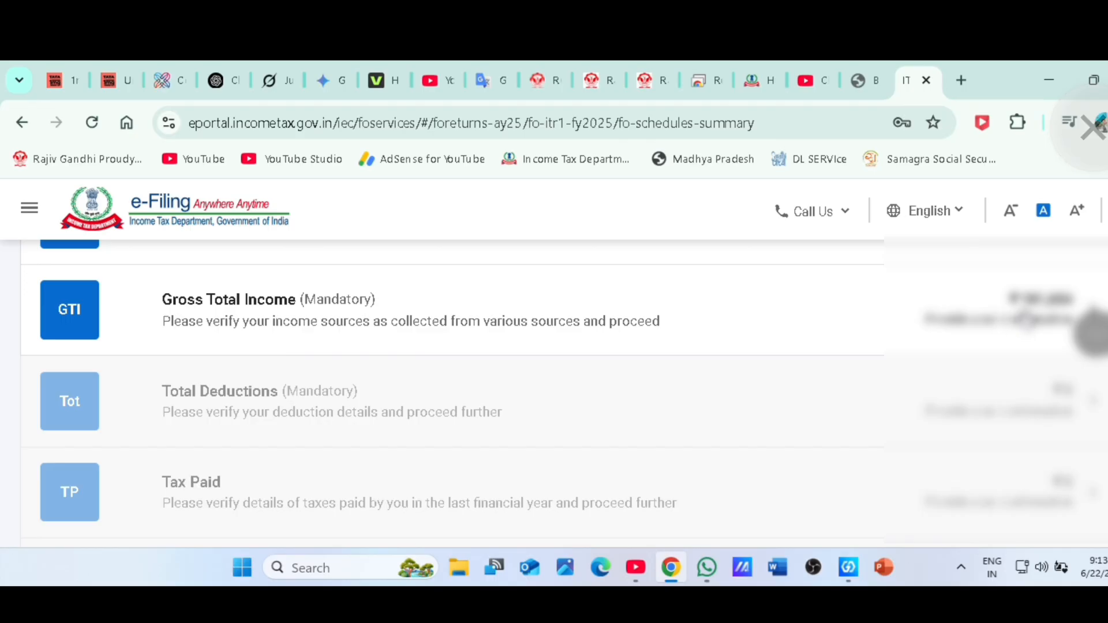
{"action": "left_click", "coordinate": [1028, 317]}
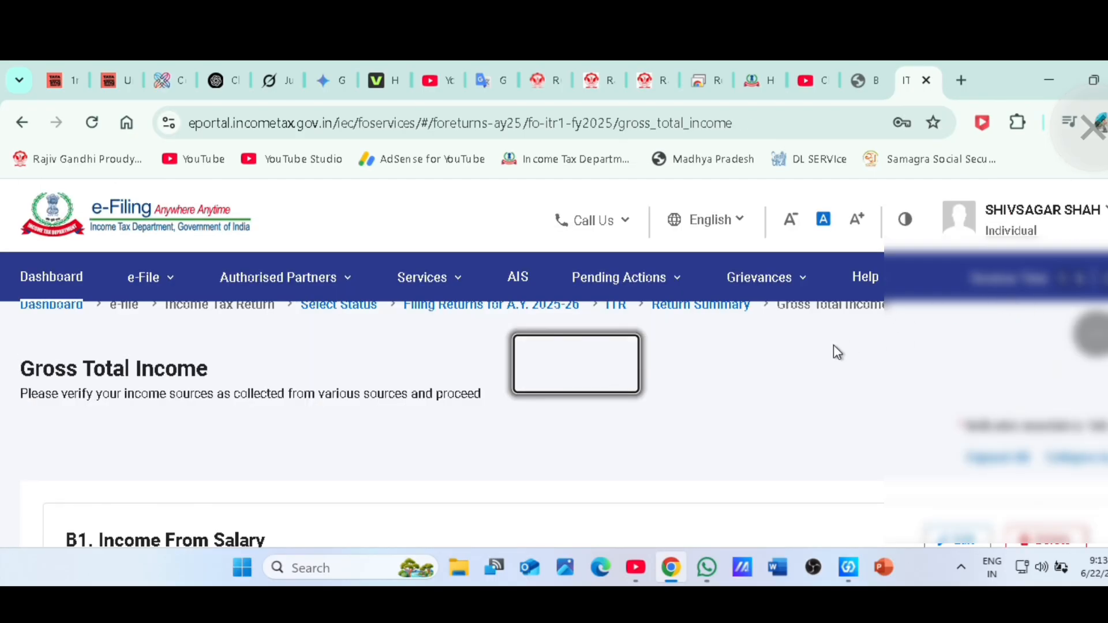
{"action": "scroll", "coordinate": [793, 367], "scroll_direction": "down", "scroll_amount": 3}
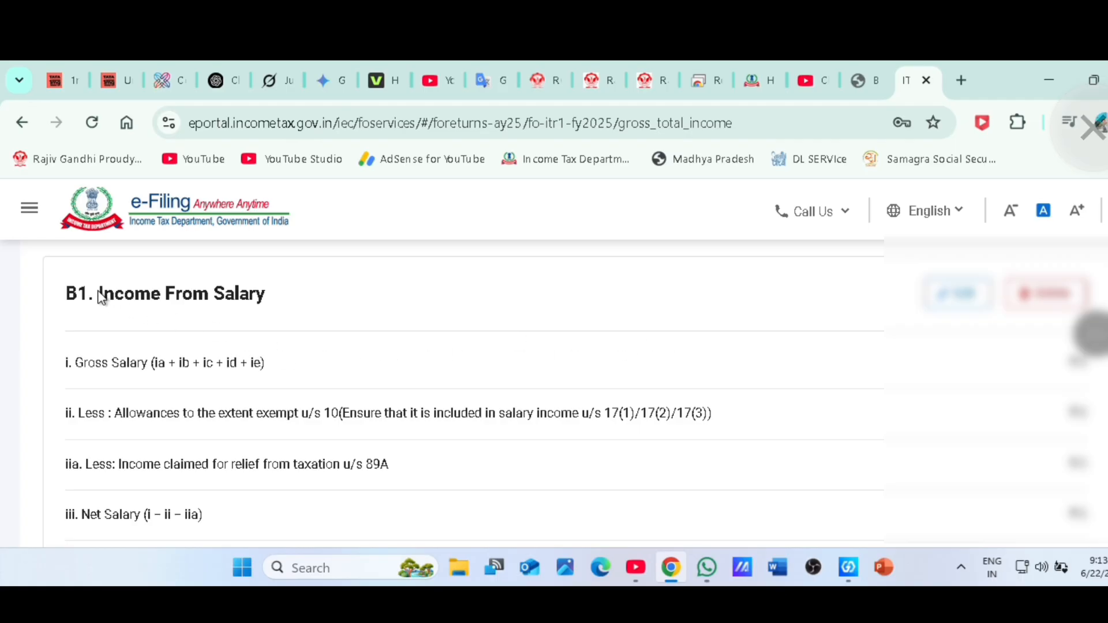
{"action": "left_click_drag", "start_coordinate": [59, 293], "coordinate": [265, 311]}
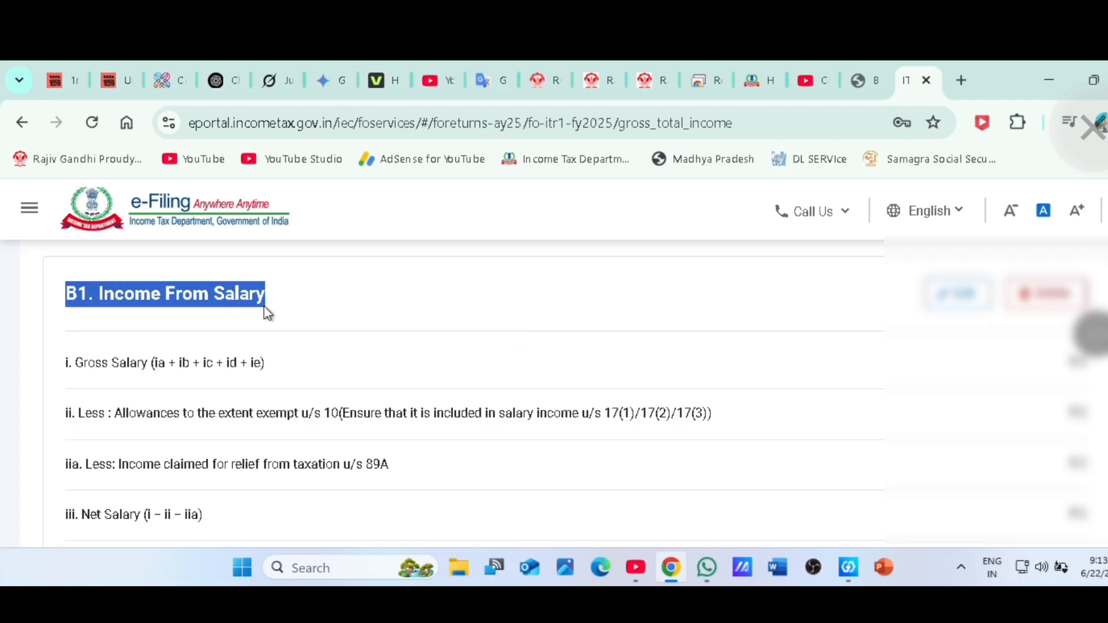
{"action": "scroll", "coordinate": [622, 367], "scroll_direction": "down", "scroll_amount": 3}
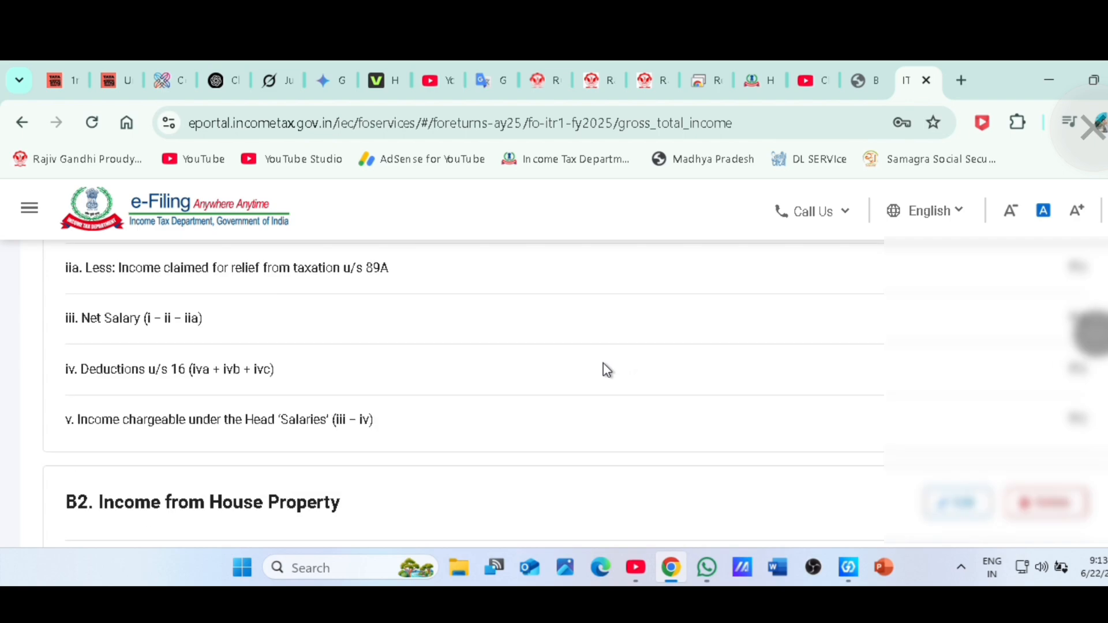
Step: Open B1. Income From Salary for editing and review the gross salary components under sections 17(1), 17(2), 17(3) and 89A
{"action": "scroll", "coordinate": [583, 346], "scroll_direction": "up", "scroll_amount": 3}
{"action": "scroll", "coordinate": [683, 347], "scroll_direction": "down", "scroll_amount": 3}
{"action": "scroll", "coordinate": [706, 359], "scroll_direction": "up", "scroll_amount": 3}
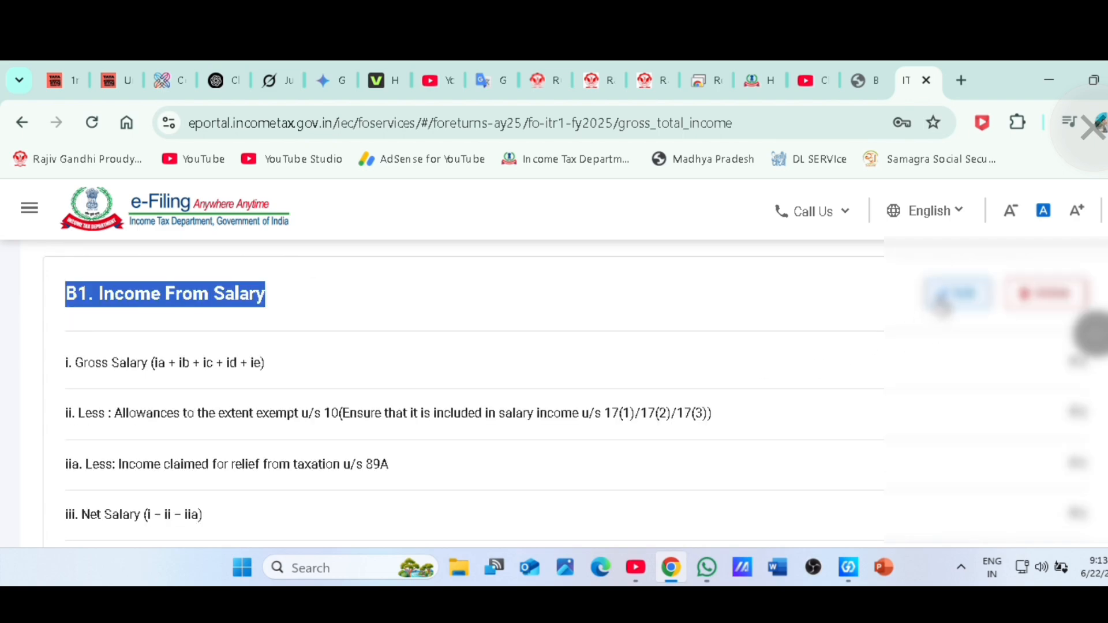
{"action": "left_click", "coordinate": [956, 295]}
{"action": "scroll", "coordinate": [812, 427], "scroll_direction": "down", "scroll_amount": 3}
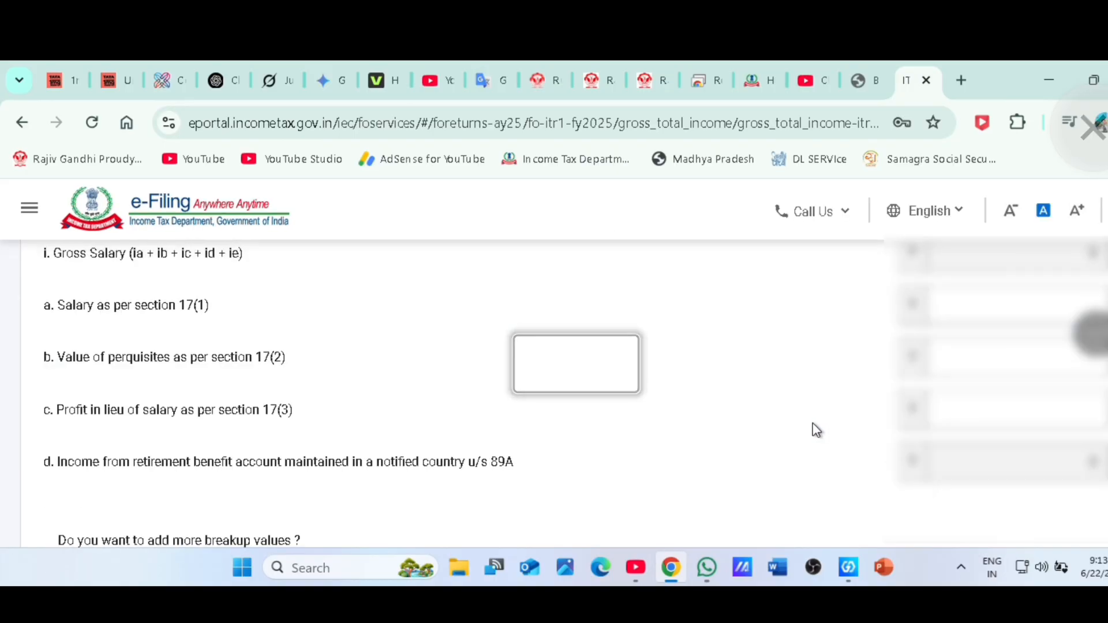
{"action": "scroll", "coordinate": [490, 388], "scroll_direction": "up", "scroll_amount": 3}
{"action": "scroll", "coordinate": [470, 385], "scroll_direction": "down", "scroll_amount": 3}
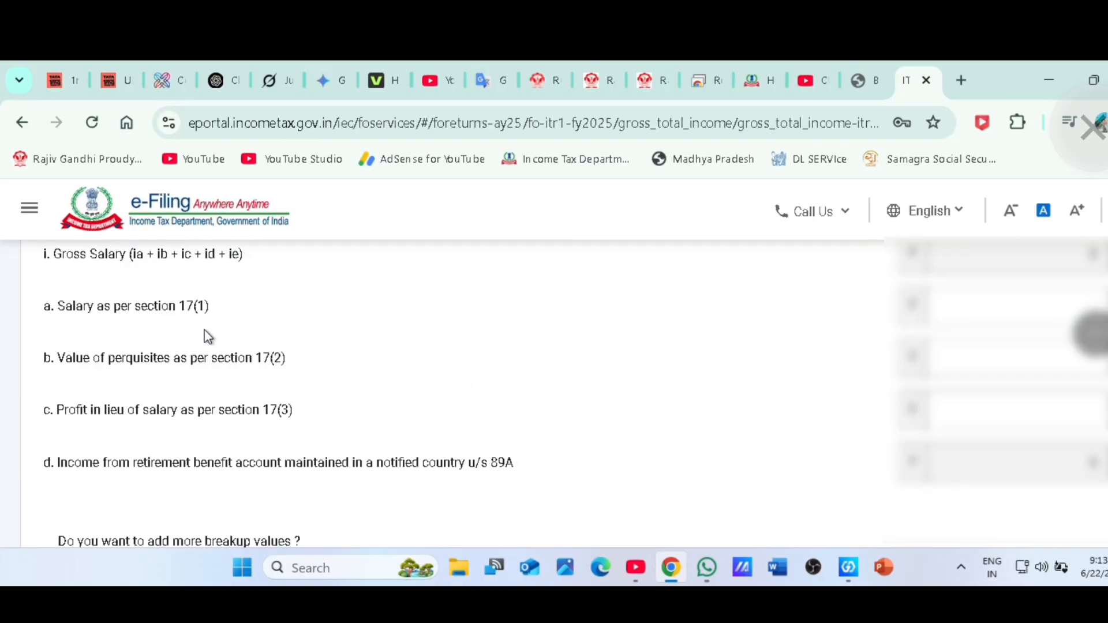
{"action": "scroll", "coordinate": [701, 353], "scroll_direction": "up", "scroll_amount": 3}
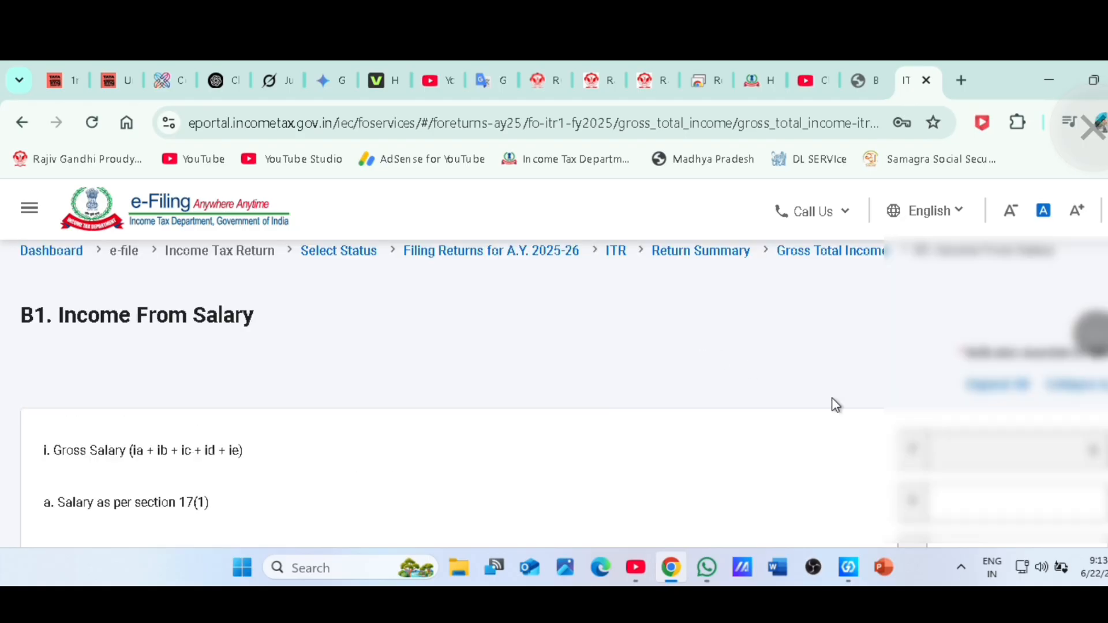
{"action": "scroll", "coordinate": [860, 432], "scroll_direction": "down", "scroll_amount": 3}
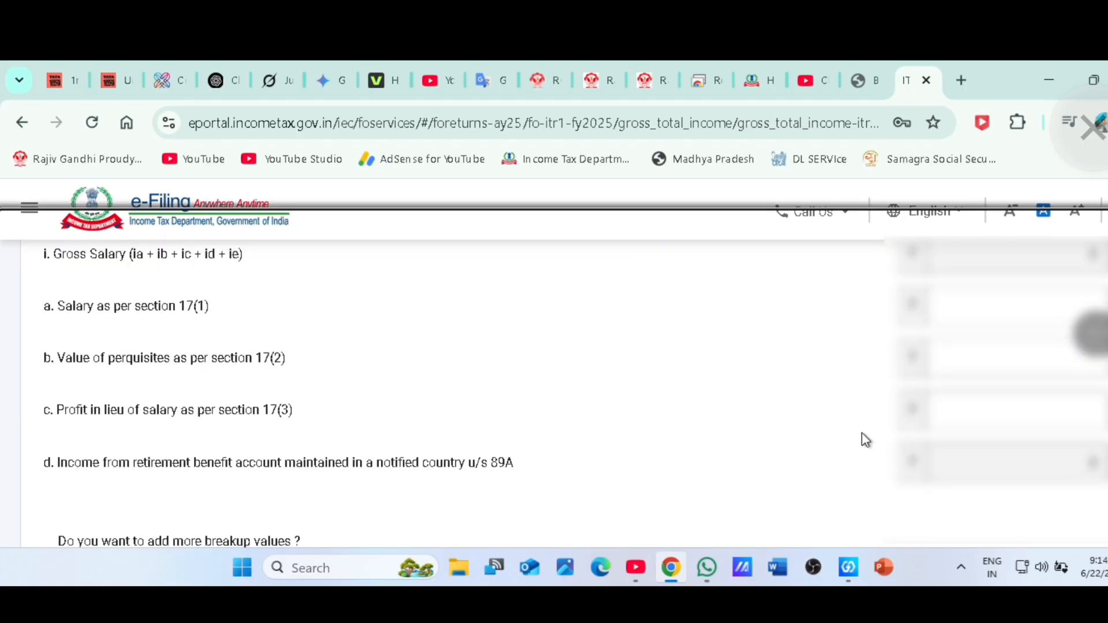
Step: Review the rest of the salary form, from the exempt allowances u/s 10 down to income chargeable under 'Salaries'
{"action": "scroll", "coordinate": [379, 389], "scroll_direction": "down", "scroll_amount": 3}
{"action": "scroll", "coordinate": [379, 389], "scroll_direction": "down", "scroll_amount": 10}
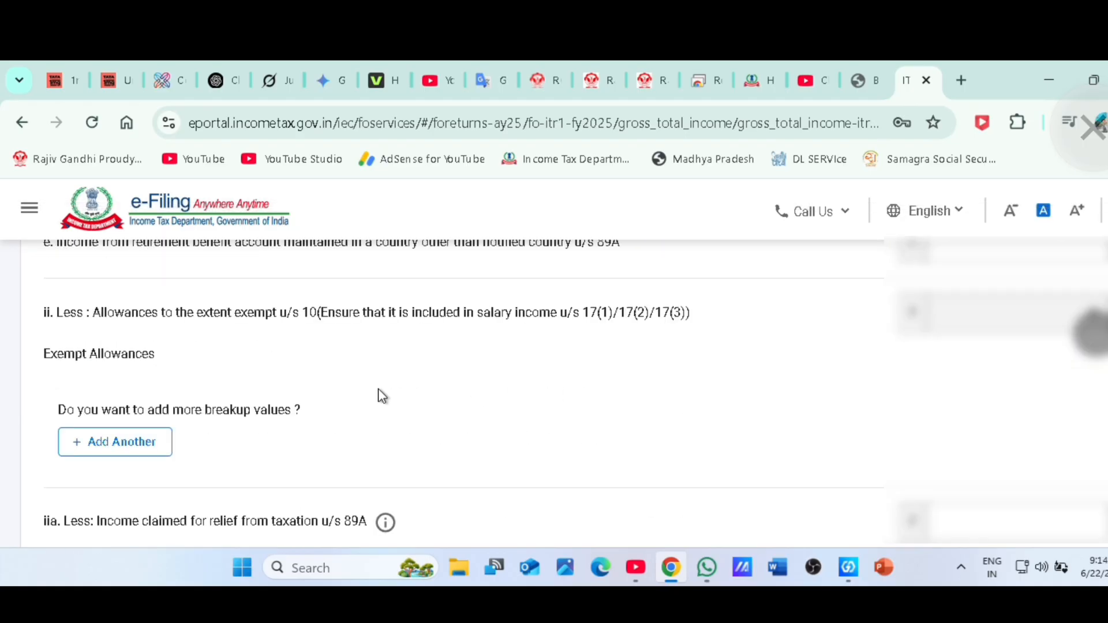
{"action": "scroll", "coordinate": [385, 396], "scroll_direction": "down", "scroll_amount": 4}
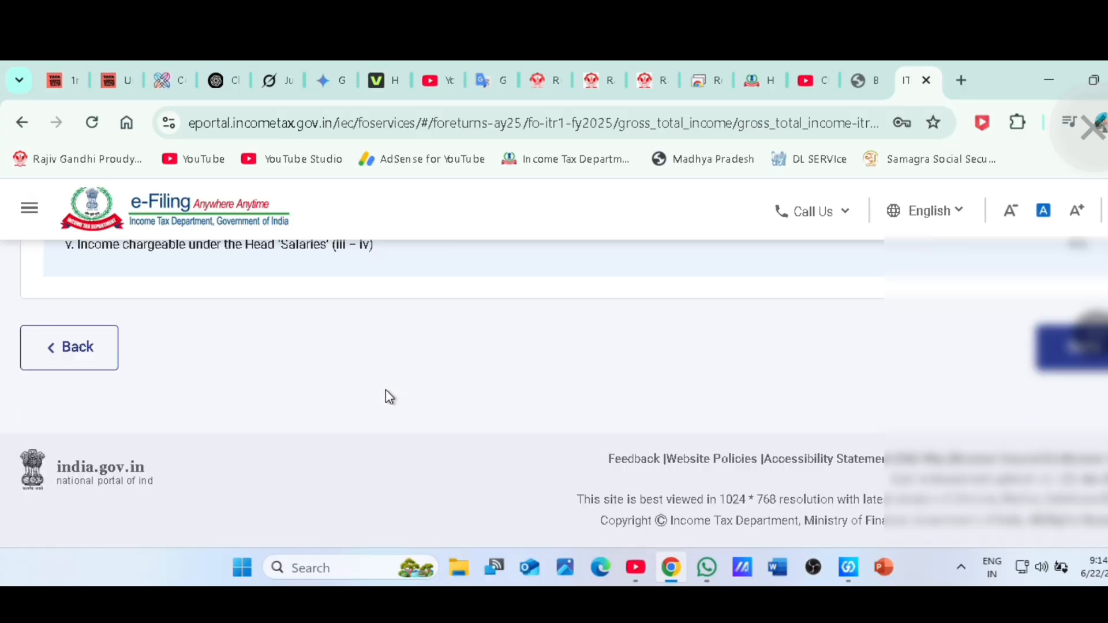
{"action": "scroll", "coordinate": [384, 396], "scroll_direction": "up", "scroll_amount": 6}
{"action": "scroll", "coordinate": [384, 395], "scroll_direction": "up", "scroll_amount": 5}
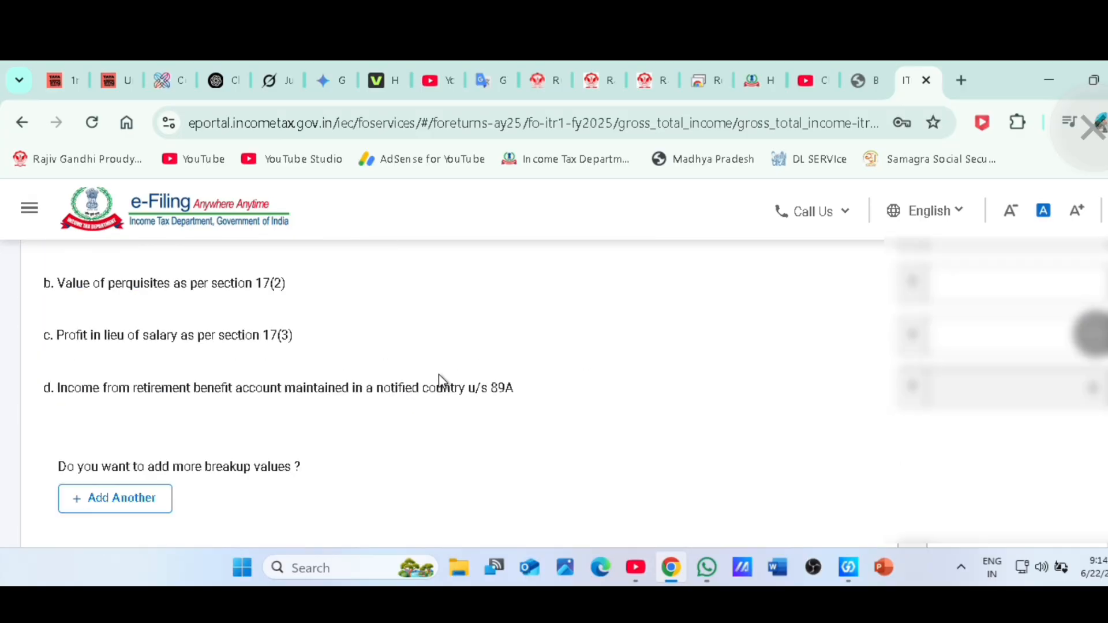
{"action": "scroll", "coordinate": [535, 386], "scroll_direction": "up", "scroll_amount": 6}
Step: Try an amount for Salary as per section 17(1), check net salary and the section 16 deductions, and leave the form without saving
{"action": "scroll", "coordinate": [695, 428], "scroll_direction": "down", "scroll_amount": 4}
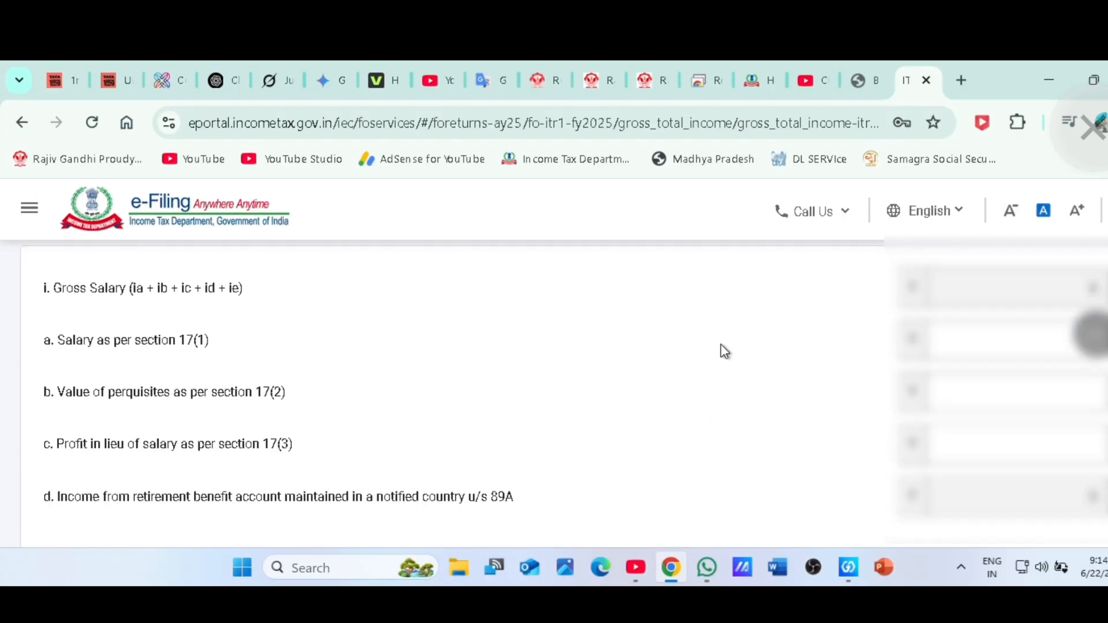
{"action": "scroll", "coordinate": [586, 349], "scroll_direction": "up", "scroll_amount": 5}
{"action": "scroll", "coordinate": [685, 378], "scroll_direction": "down", "scroll_amount": 4}
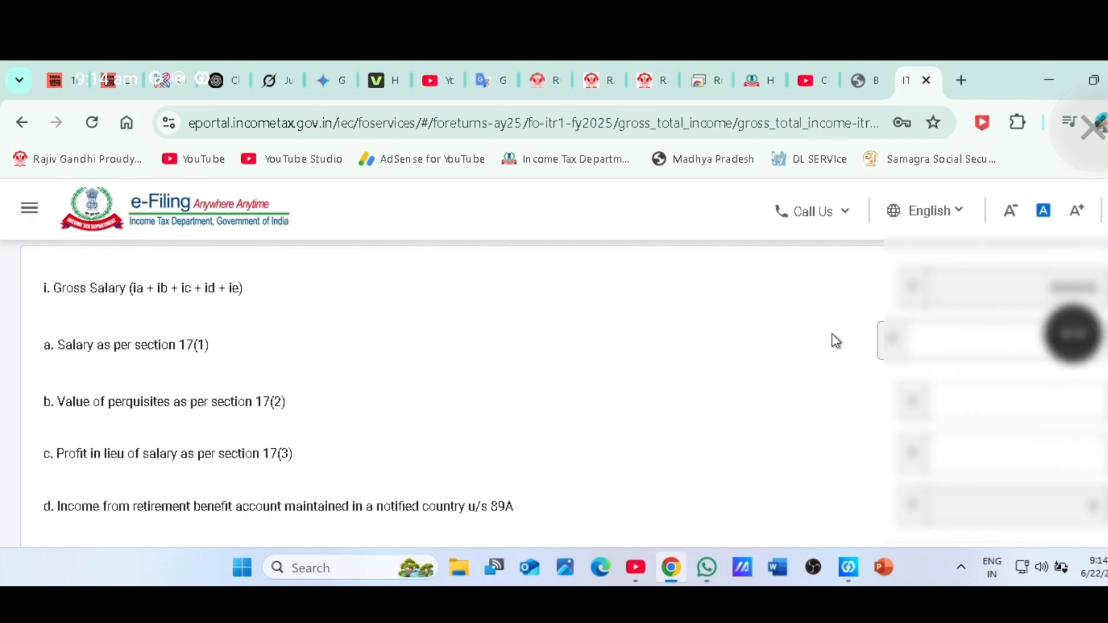
{"action": "scroll", "coordinate": [818, 333], "scroll_direction": "down", "scroll_amount": 12}
{"action": "scroll", "coordinate": [815, 334], "scroll_direction": "up", "scroll_amount": 3}
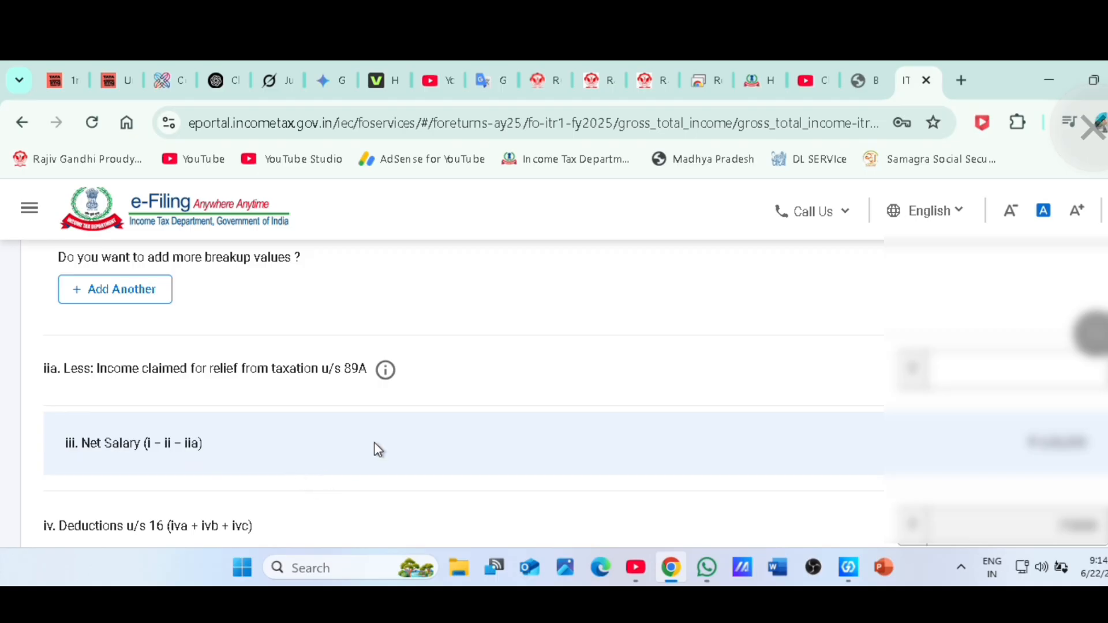
{"action": "scroll", "coordinate": [578, 414], "scroll_direction": "down", "scroll_amount": 3}
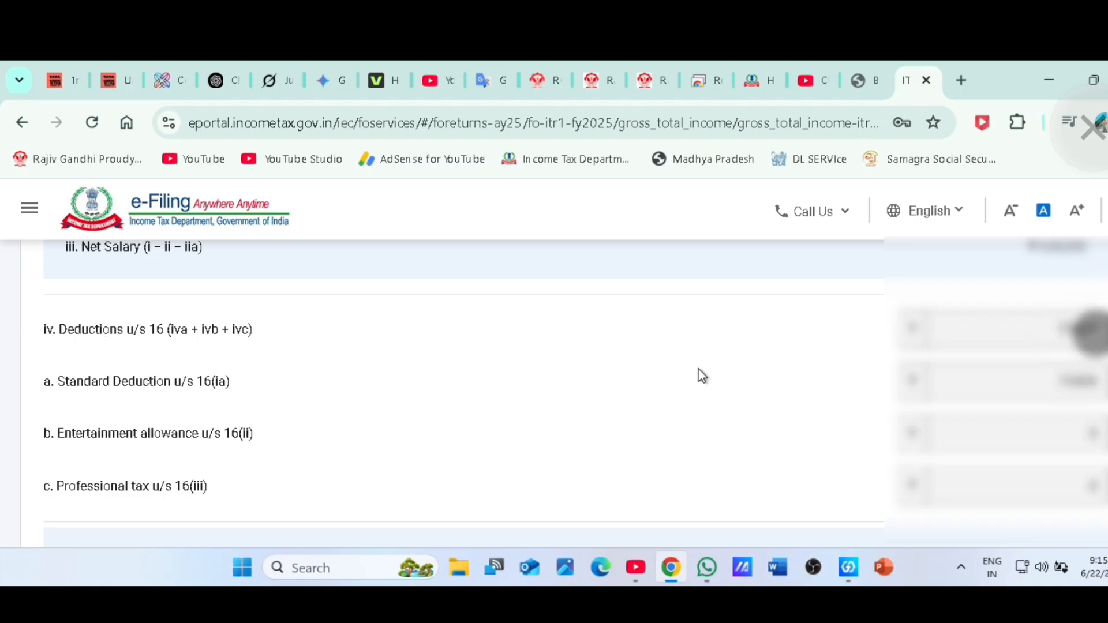
{"action": "scroll", "coordinate": [864, 374], "scroll_direction": "down", "scroll_amount": 3}
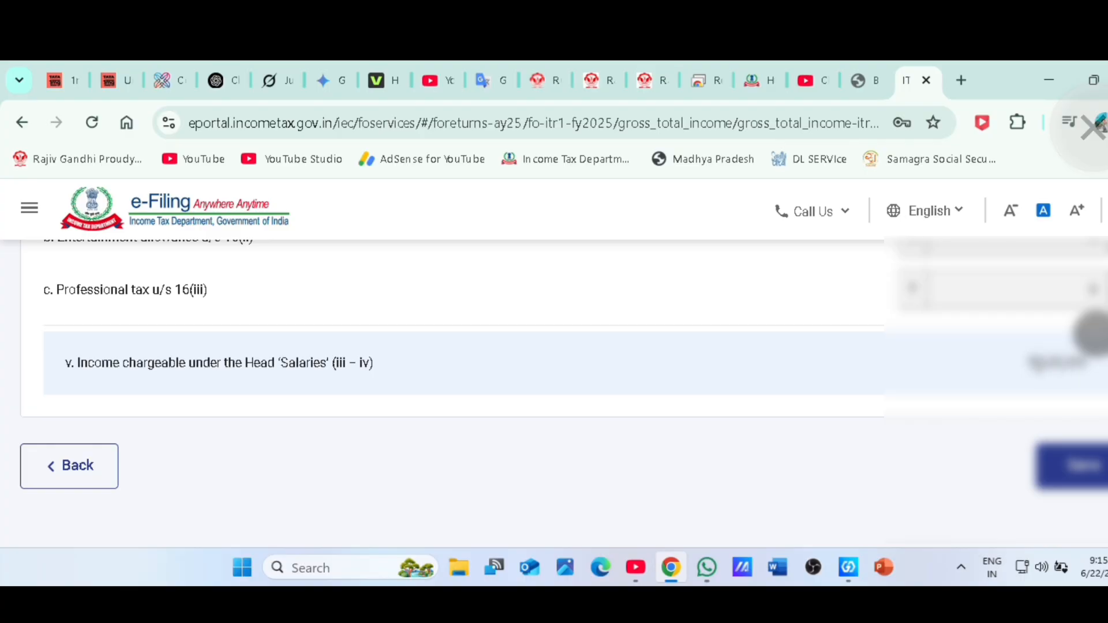
{"action": "left_click", "coordinate": [61, 468]}
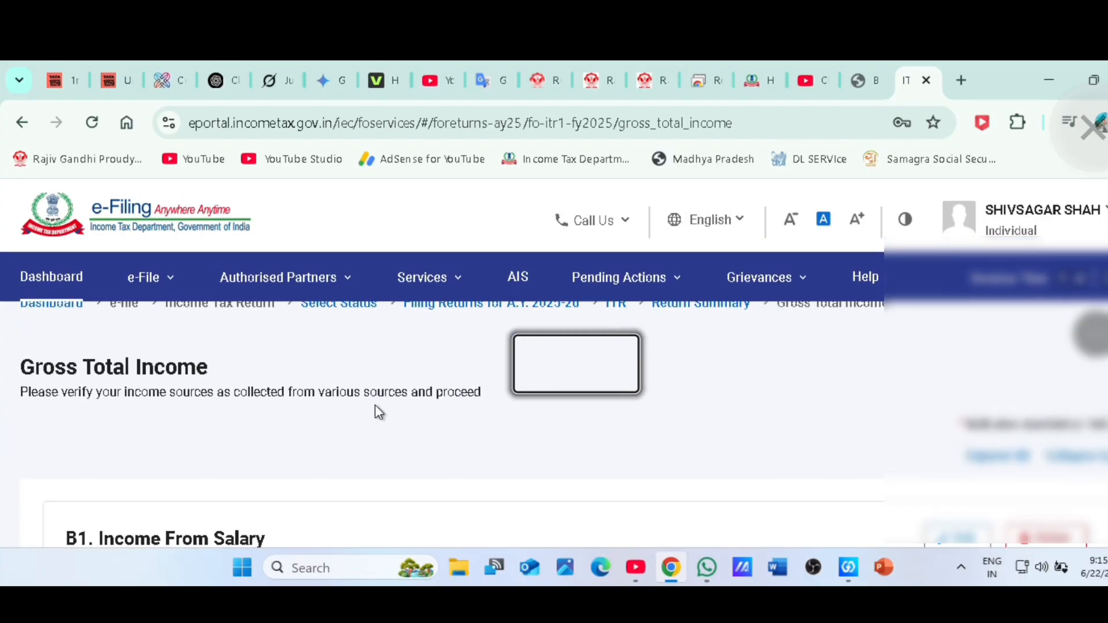
Step: Review the pre-fill note and the rent, local tax, annual value and interest lines under B2. Income from House Property
{"action": "scroll", "coordinate": [376, 410], "scroll_direction": "down", "scroll_amount": 4}
{"action": "scroll", "coordinate": [415, 375], "scroll_direction": "down", "scroll_amount": 7}
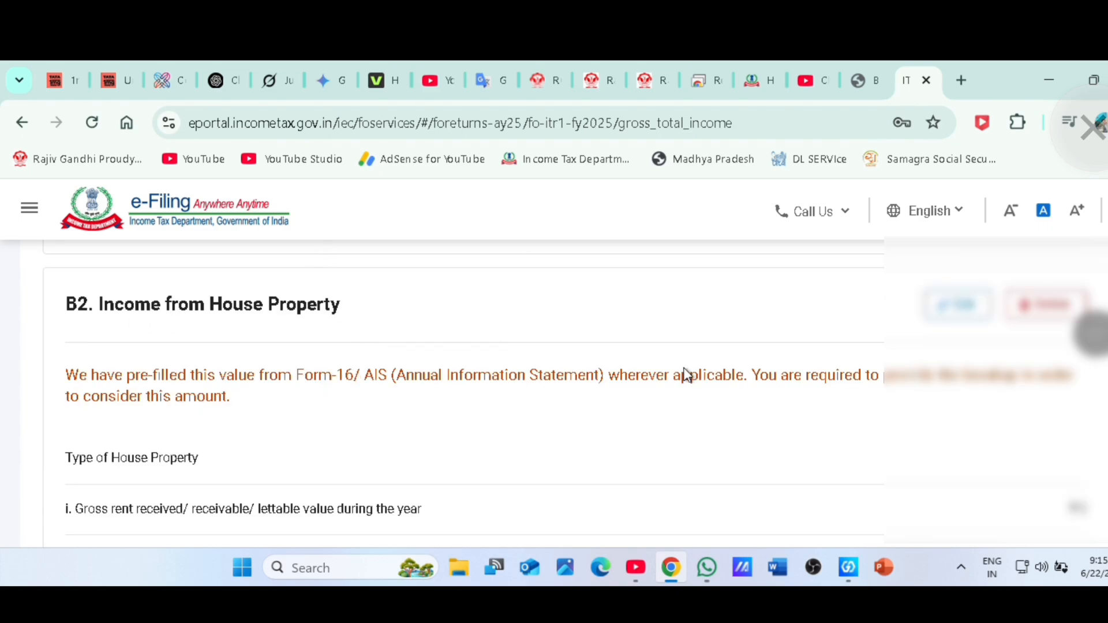
{"action": "scroll", "coordinate": [577, 359], "scroll_direction": "down", "scroll_amount": 3}
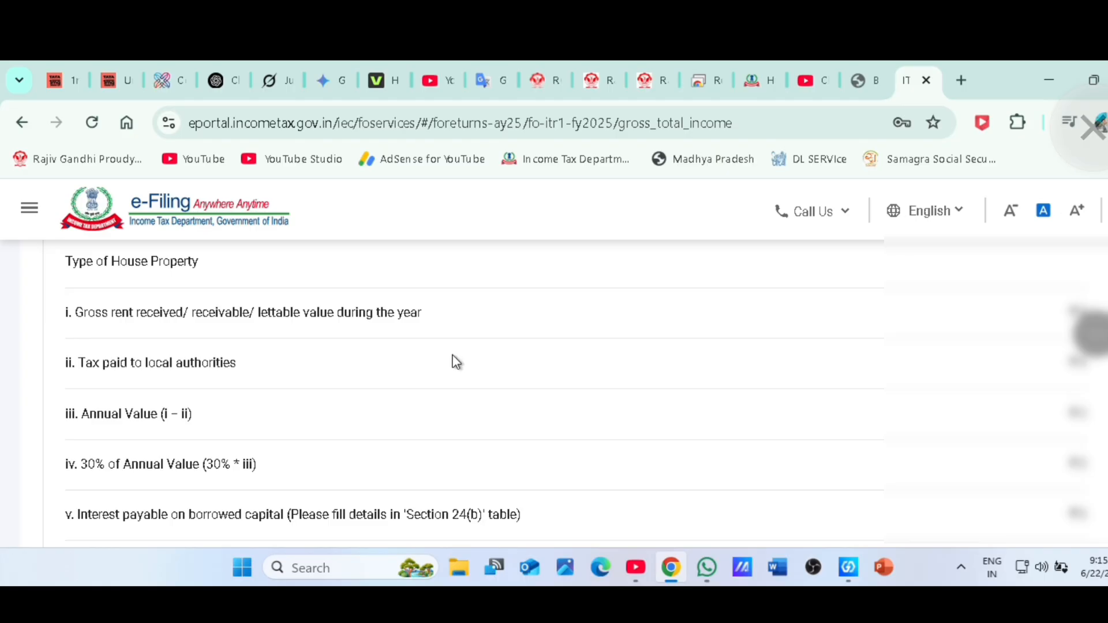
{"action": "scroll", "coordinate": [452, 354], "scroll_direction": "down", "scroll_amount": 5}
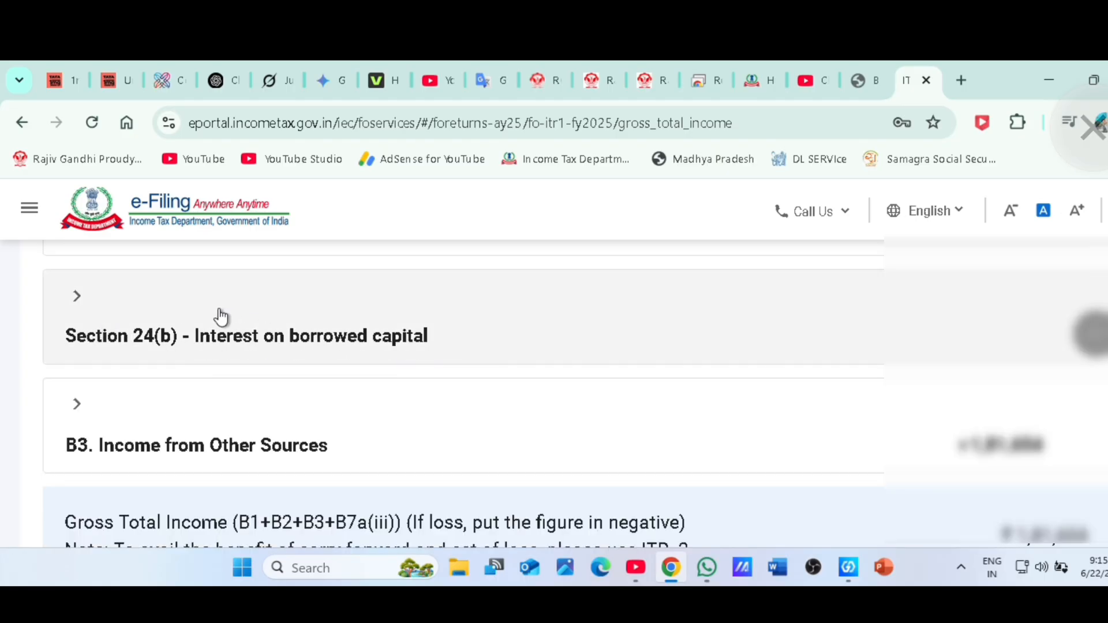
Step: Expand Section 24(b) - Interest on borrowed capital, check its breakup option and total line, and collapse it
{"action": "left_click", "coordinate": [252, 318]}
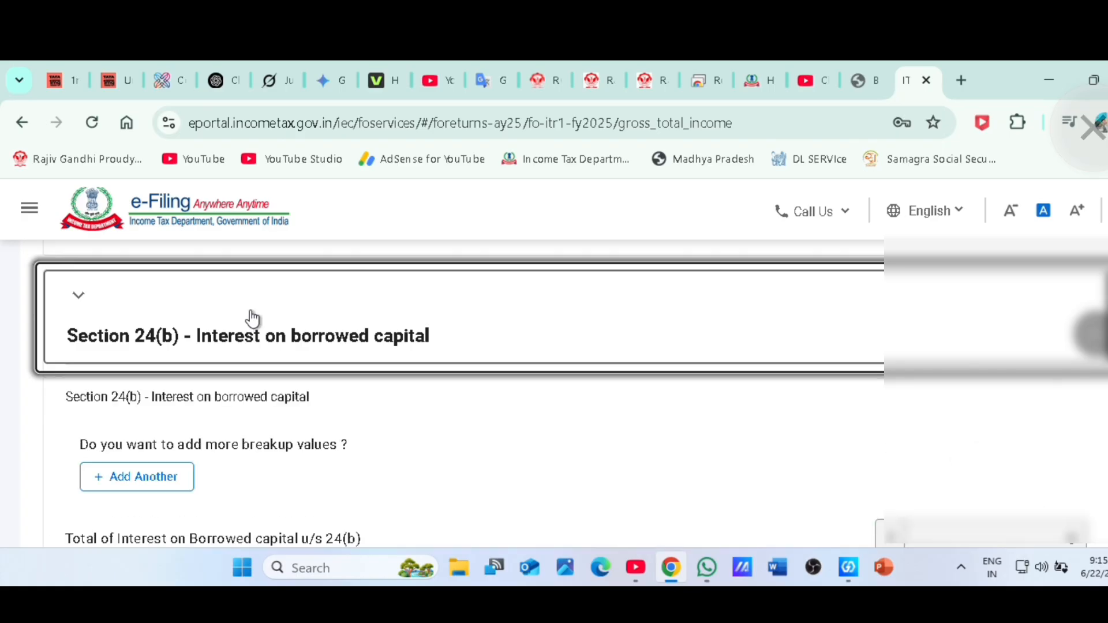
{"action": "scroll", "coordinate": [251, 317], "scroll_direction": "down", "scroll_amount": 3}
{"action": "scroll", "coordinate": [566, 375], "scroll_direction": "up", "scroll_amount": 3}
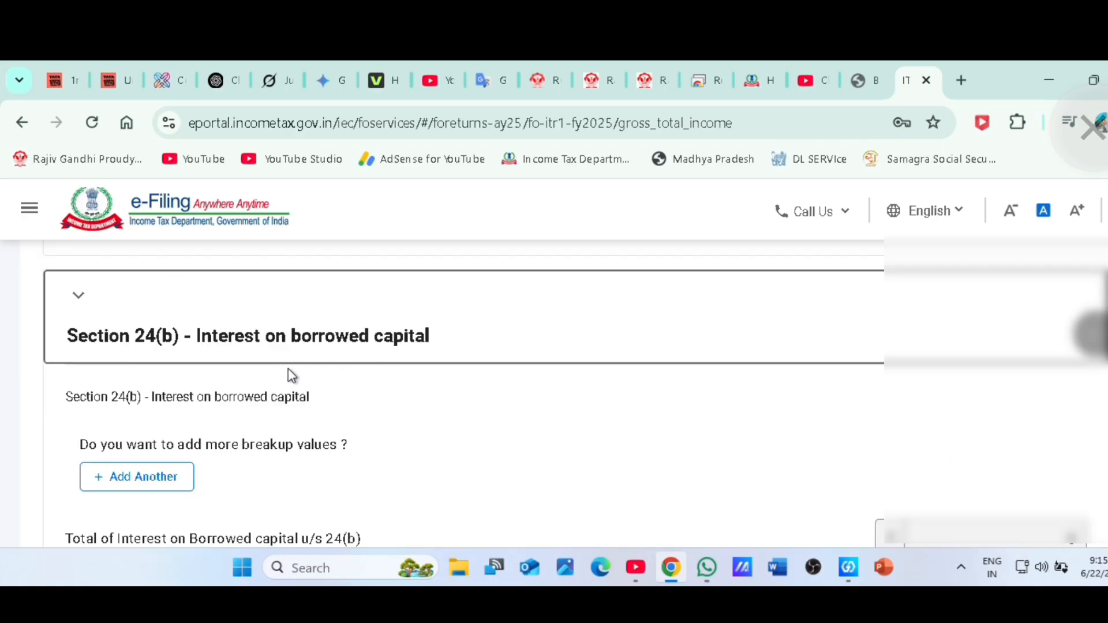
{"action": "left_click", "coordinate": [276, 330]}
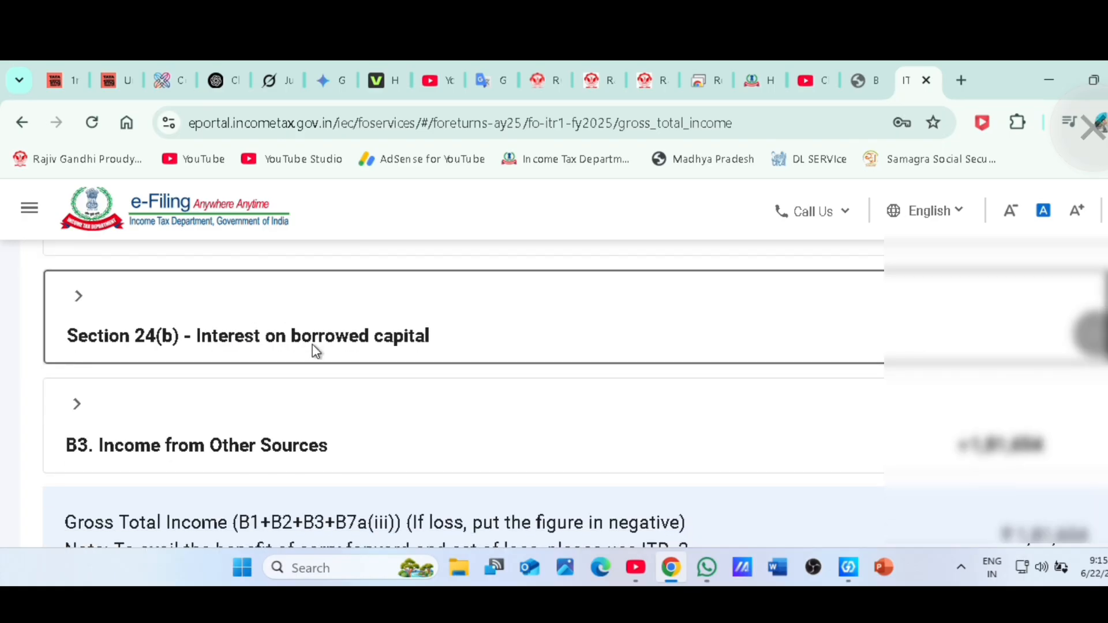
Step: Expand B3. Income from Other Sources and review the deposit interest, dividend, savings bank interest and income tax refund interest entries
{"action": "scroll", "coordinate": [244, 377], "scroll_direction": "down", "scroll_amount": 3}
{"action": "scroll", "coordinate": [225, 381], "scroll_direction": "up", "scroll_amount": 3}
{"action": "left_click", "coordinate": [213, 416]}
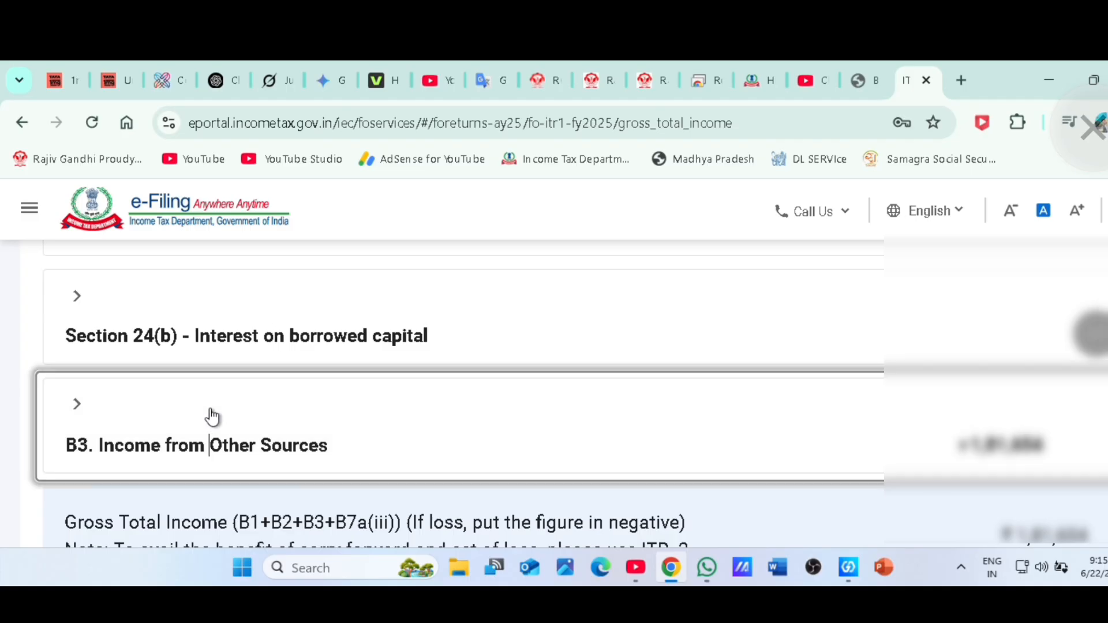
{"action": "scroll", "coordinate": [344, 408], "scroll_direction": "down", "scroll_amount": 3}
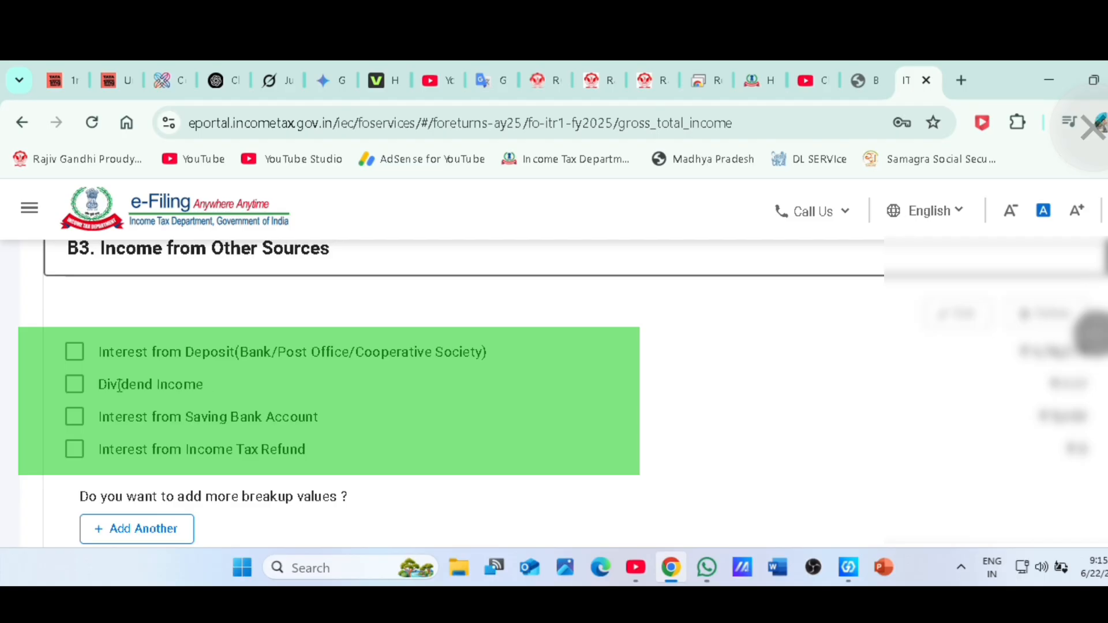
{"action": "left_click_drag", "start_coordinate": [102, 389], "coordinate": [213, 393]}
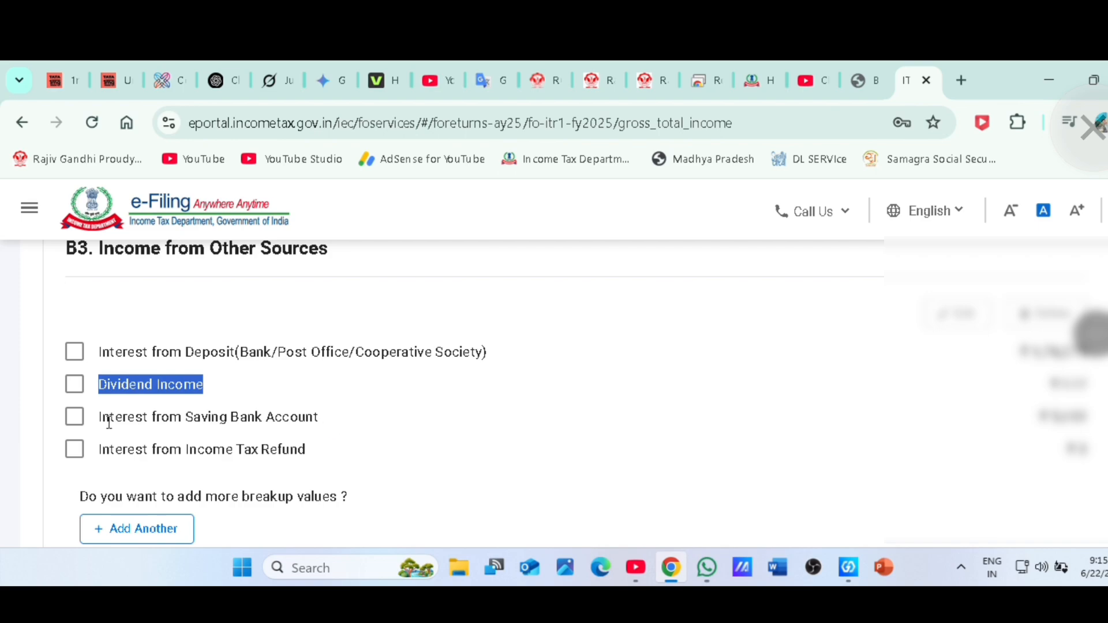
{"action": "left_click_drag", "start_coordinate": [109, 417], "coordinate": [331, 441]}
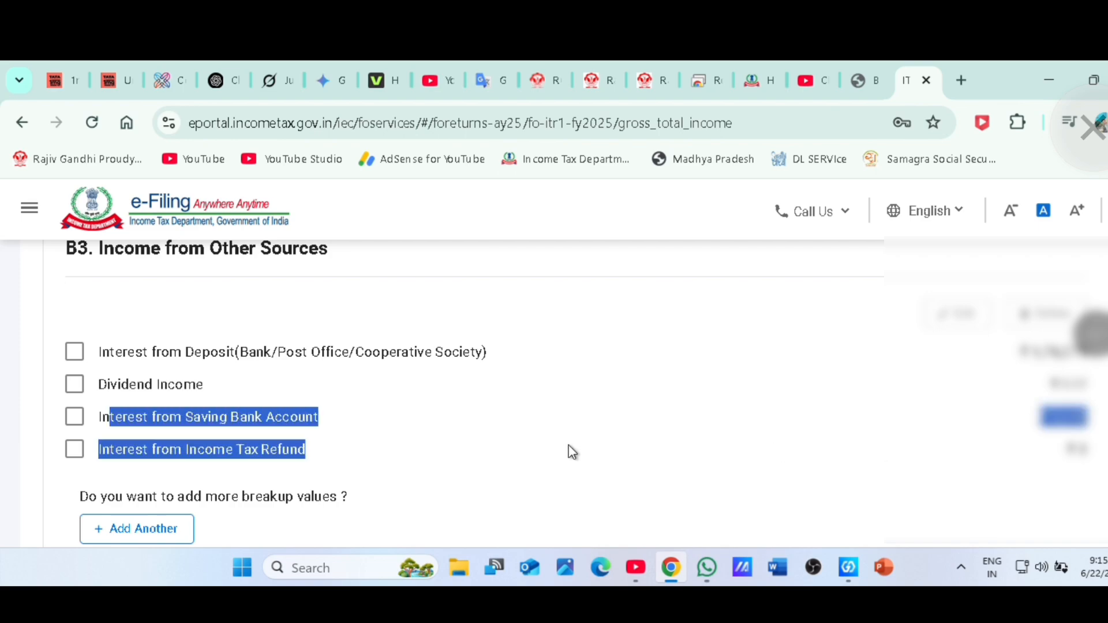
{"action": "left_click", "coordinate": [275, 427]}
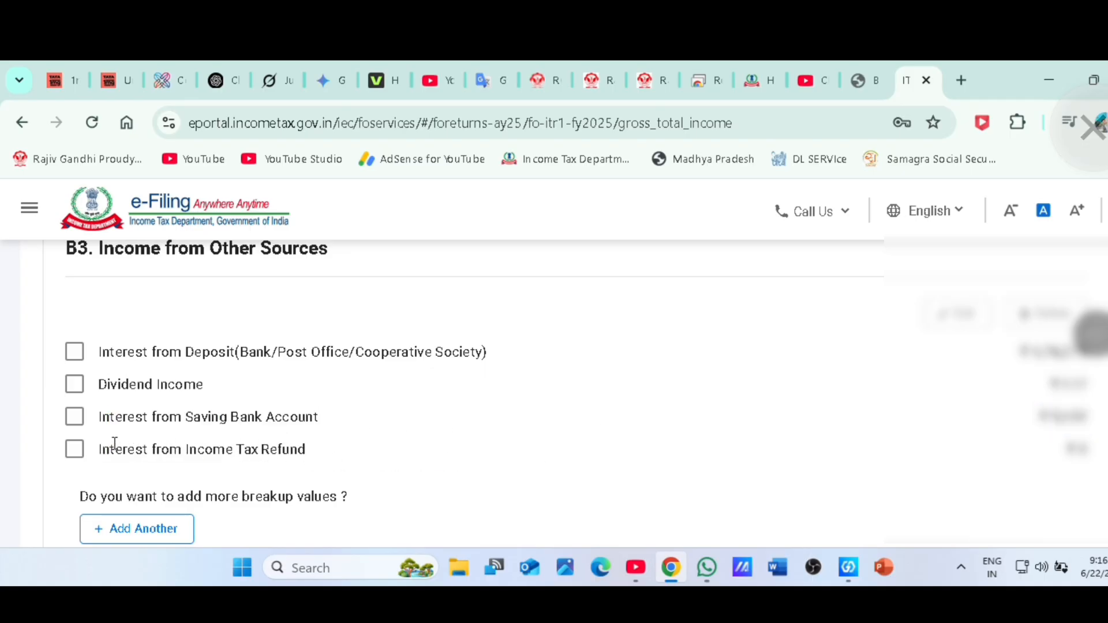
{"action": "left_click_drag", "start_coordinate": [102, 447], "coordinate": [365, 466]}
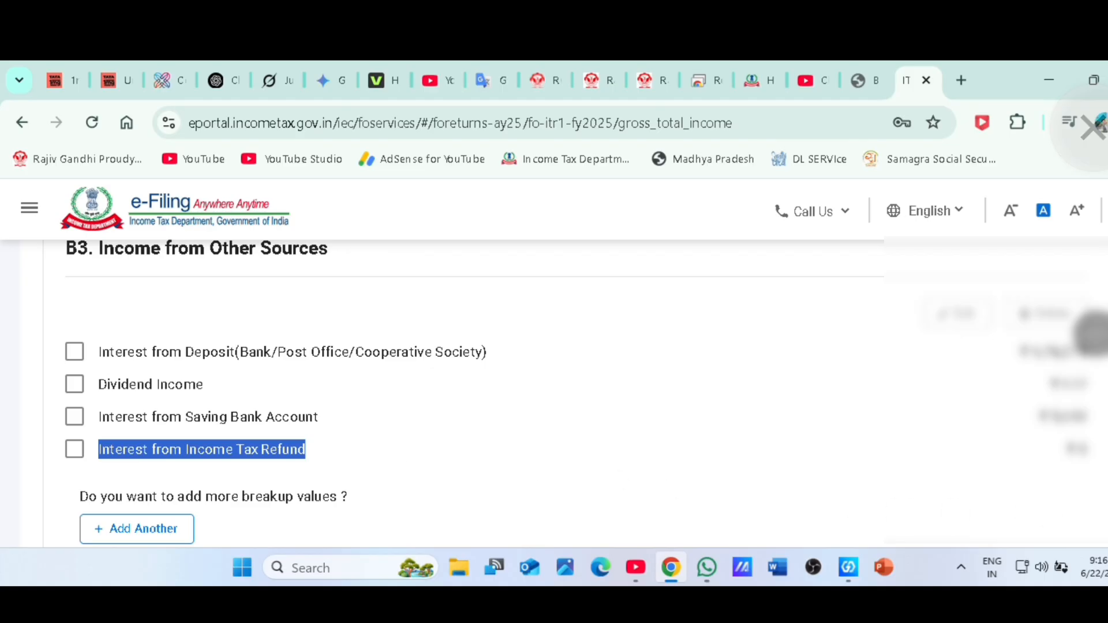
Step: Check the Gross Total Income line and the exempt income heading, and examine the amounts listed against the B3 entries
{"action": "scroll", "coordinate": [383, 494], "scroll_direction": "down", "scroll_amount": 3}
{"action": "scroll", "coordinate": [459, 414], "scroll_direction": "up", "scroll_amount": 3}
{"action": "scroll", "coordinate": [279, 436], "scroll_direction": "down", "scroll_amount": 6}
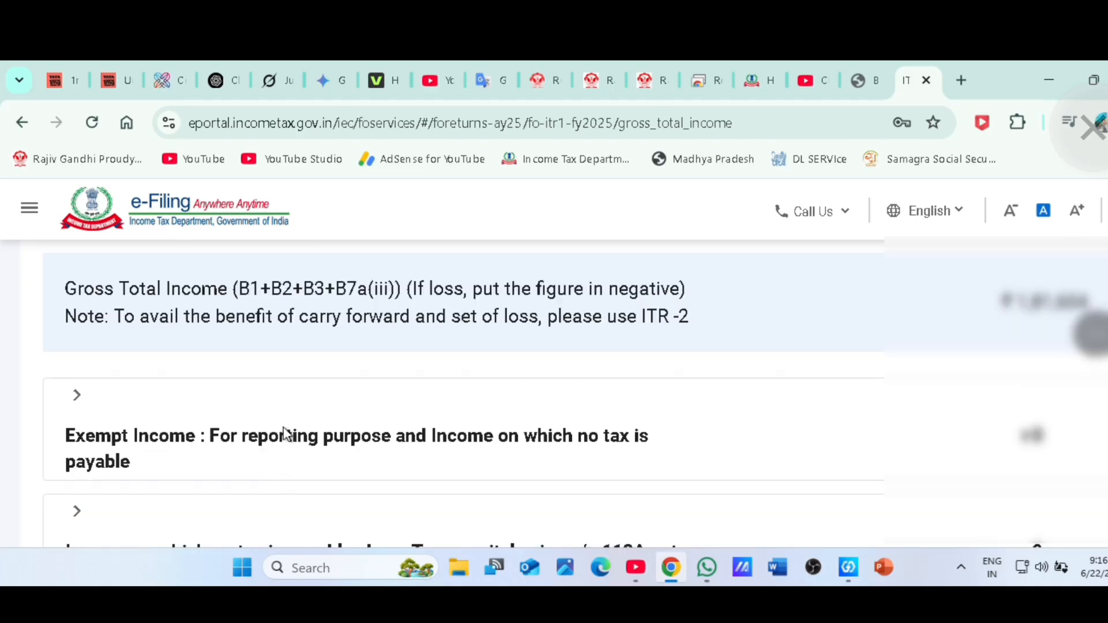
{"action": "scroll", "coordinate": [283, 434], "scroll_direction": "up", "scroll_amount": 6}
{"action": "scroll", "coordinate": [237, 396], "scroll_direction": "up", "scroll_amount": 3}
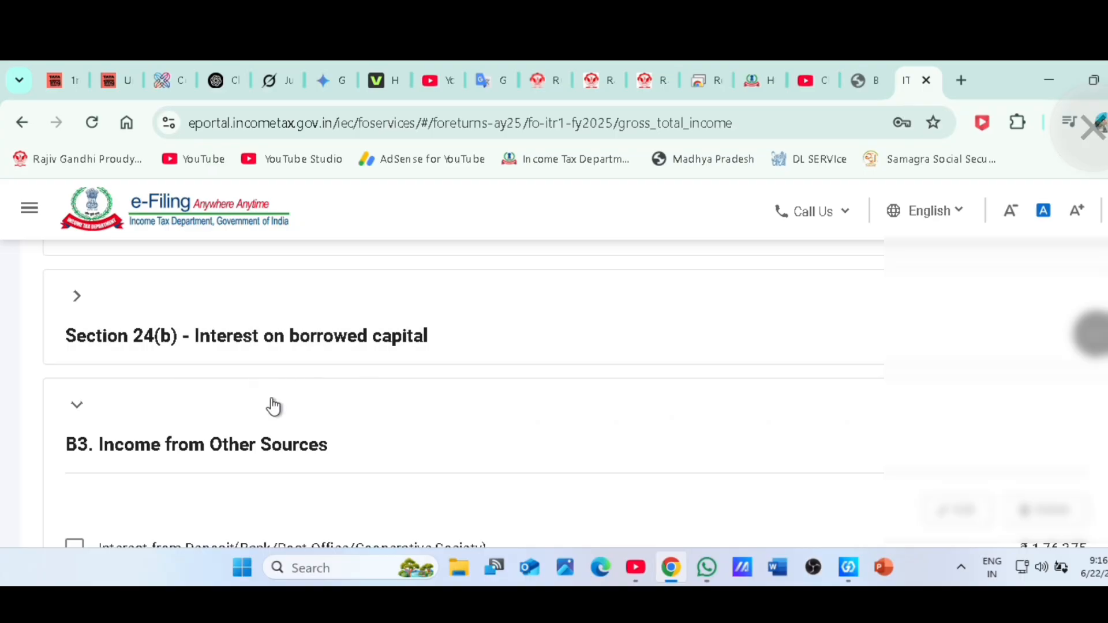
{"action": "scroll", "coordinate": [272, 406], "scroll_direction": "down", "scroll_amount": 3}
{"action": "left_click", "coordinate": [264, 411]}
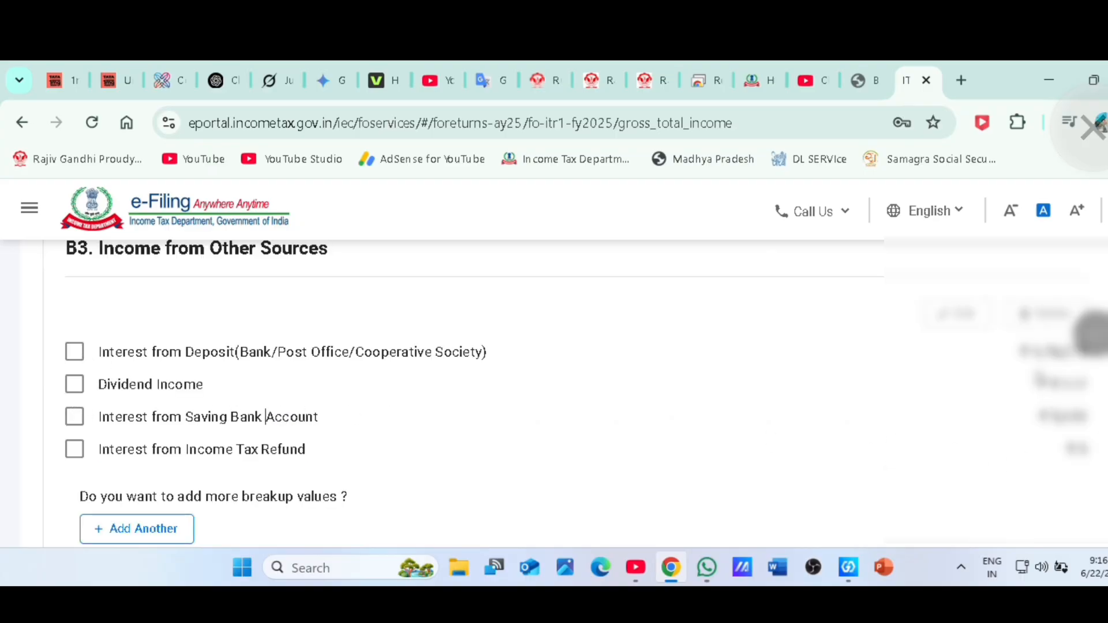
{"action": "left_click_drag", "start_coordinate": [1029, 350], "coordinate": [1071, 352]}
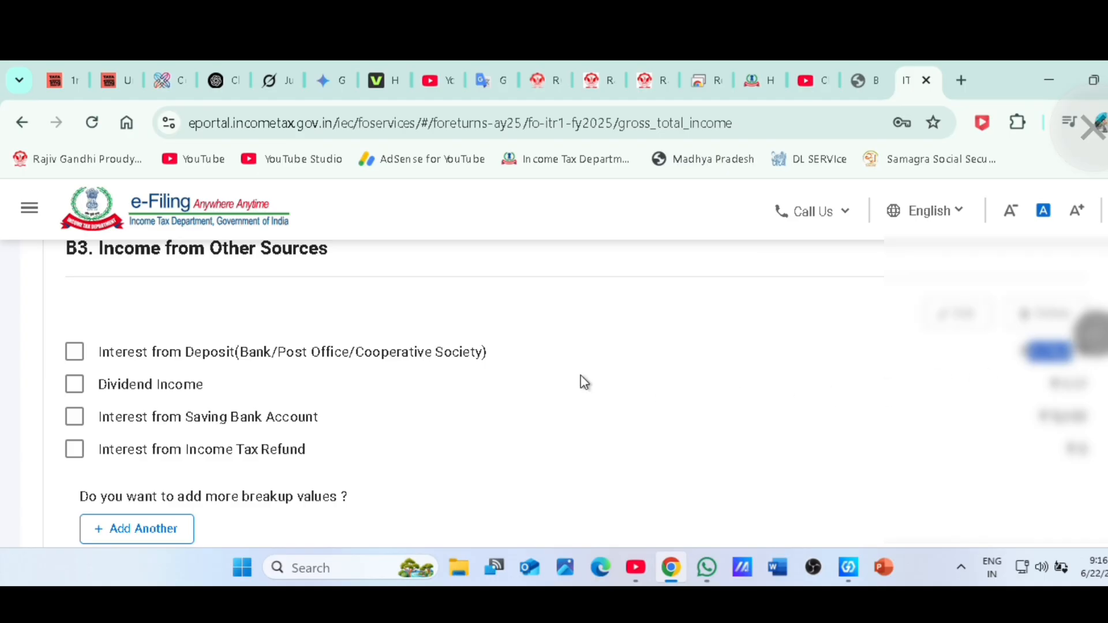
Step: Open the Interest from Deposit entry for editing to check its nature and amount, and return to the Gross Total Income sections
{"action": "left_click", "coordinate": [73, 352]}
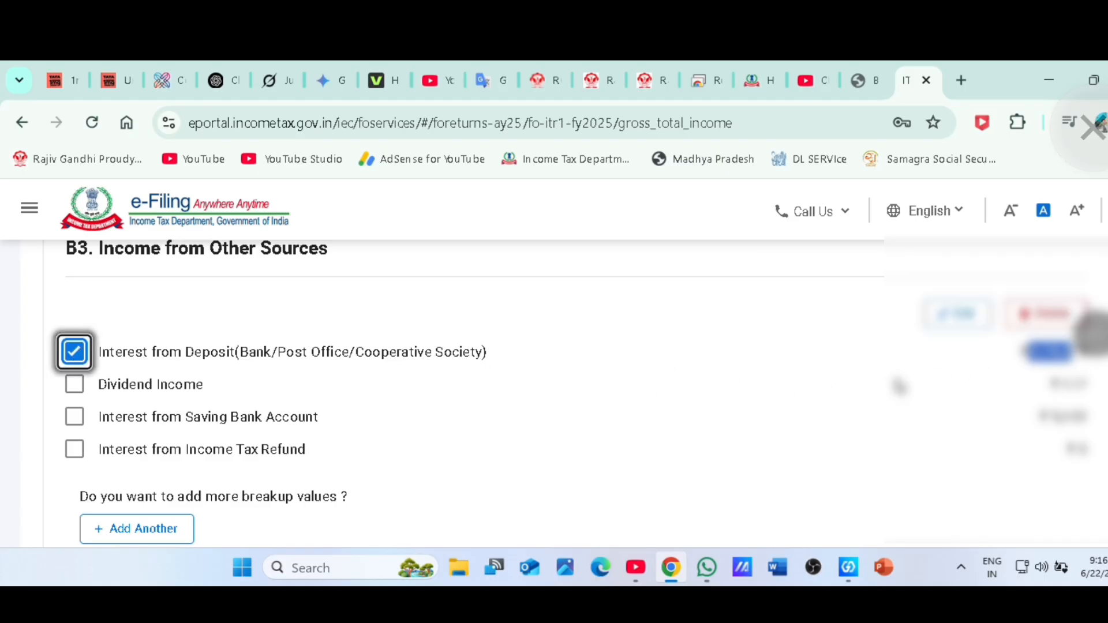
{"action": "left_click", "coordinate": [957, 314]}
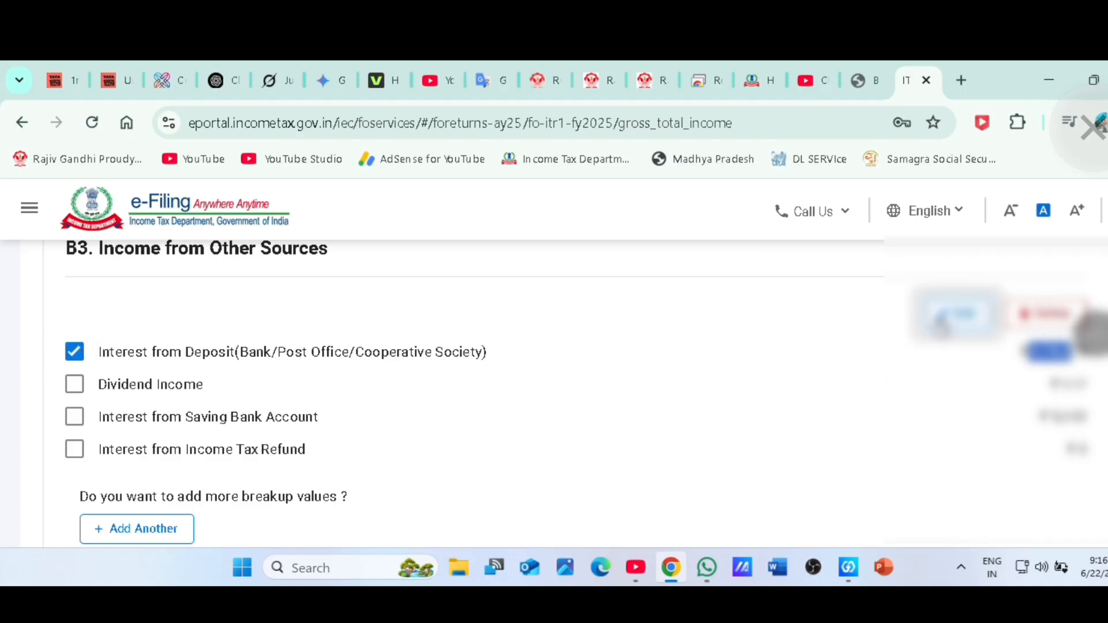
{"action": "scroll", "coordinate": [743, 379], "scroll_direction": "down", "scroll_amount": 3}
{"action": "scroll", "coordinate": [314, 378], "scroll_direction": "up", "scroll_amount": 3}
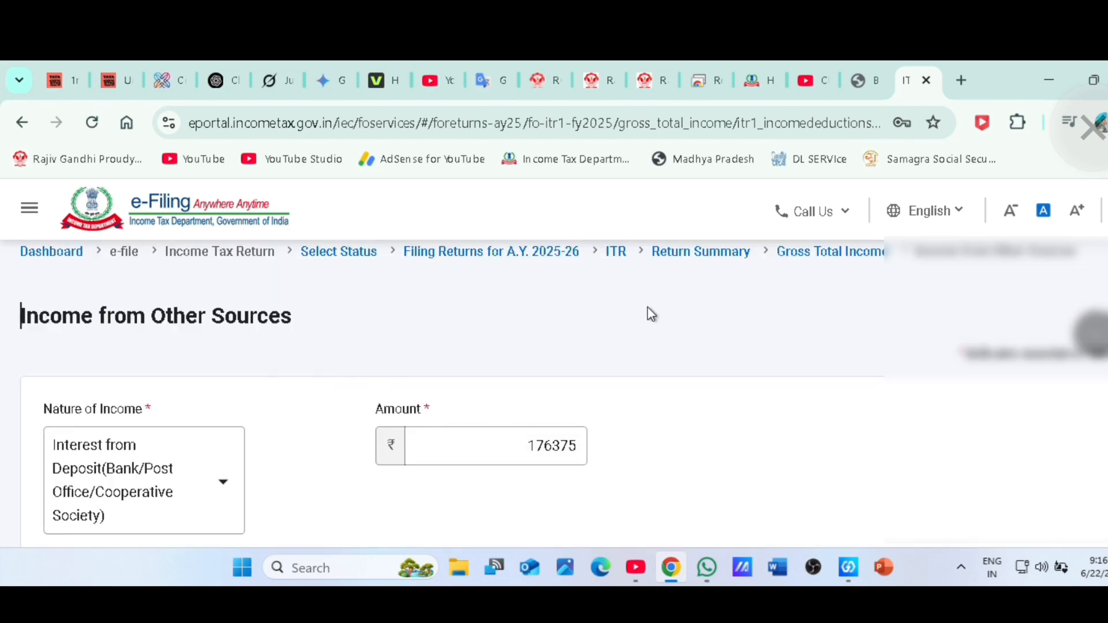
{"action": "left_click", "coordinate": [856, 264]}
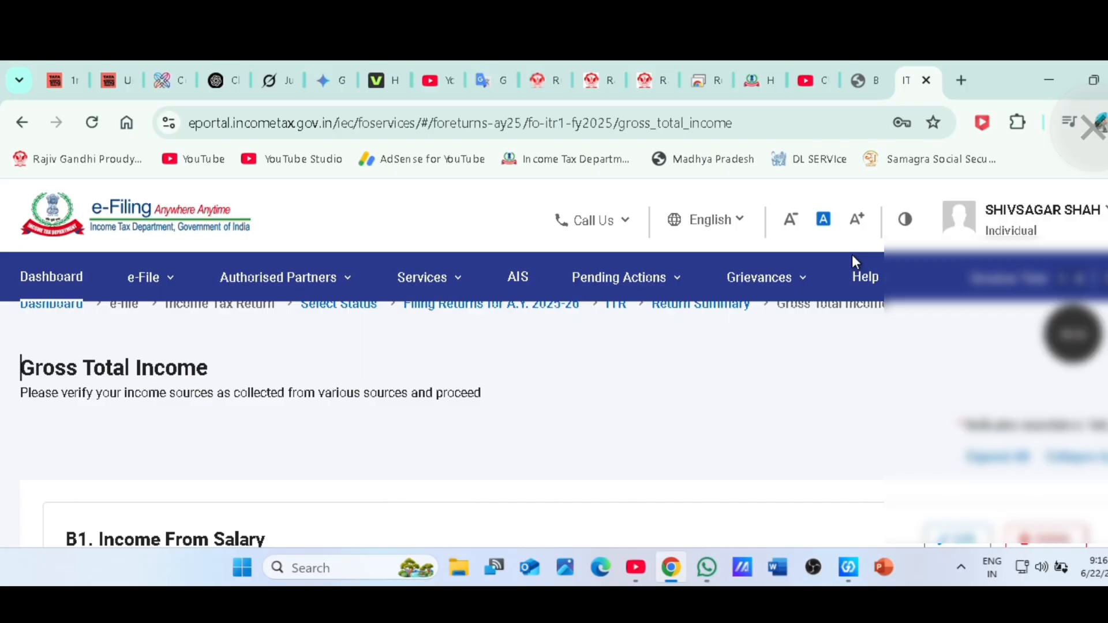
{"action": "scroll", "coordinate": [369, 320], "scroll_direction": "down", "scroll_amount": 10}
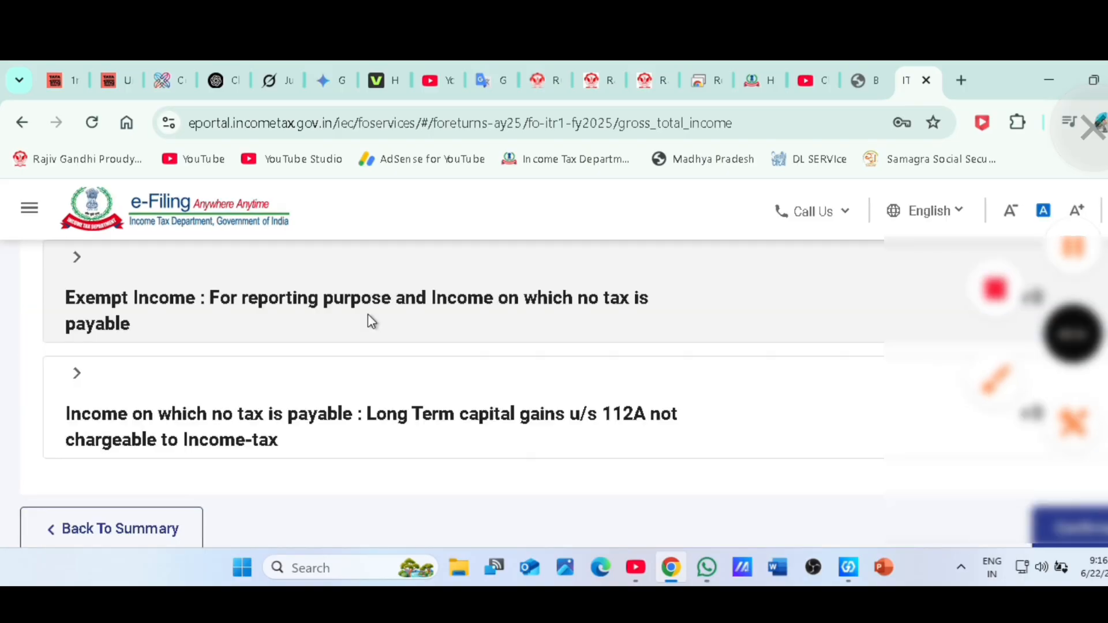
Step: Expand the Exempt Income and Section 112A long term capital gains sections in turn to check their fields, collapsing each again
{"action": "left_click", "coordinate": [269, 311]}
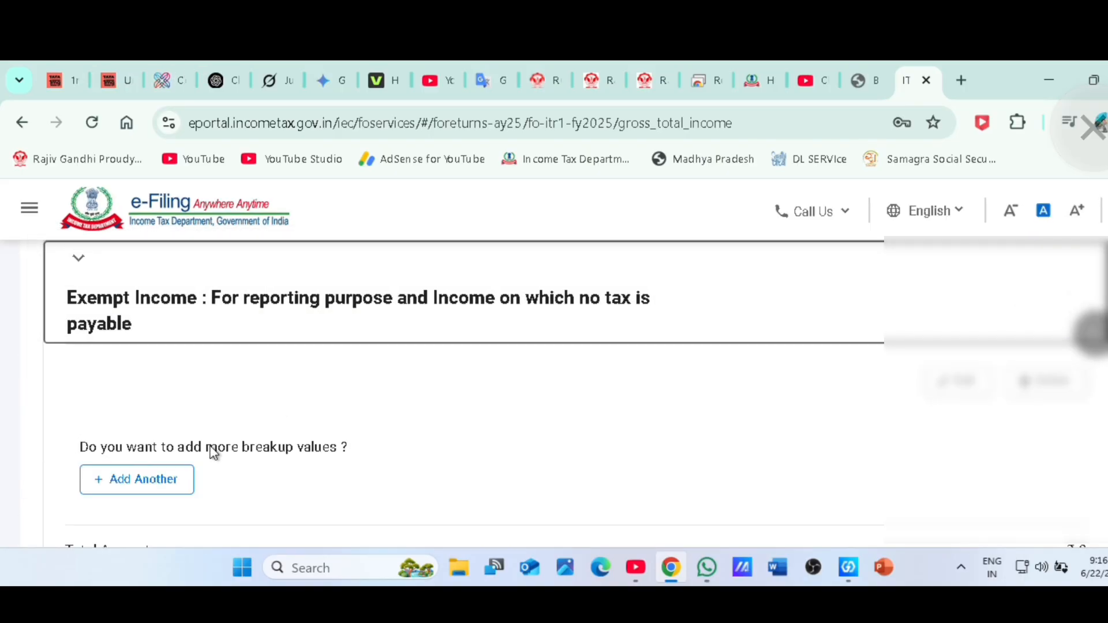
{"action": "left_click", "coordinate": [277, 314]}
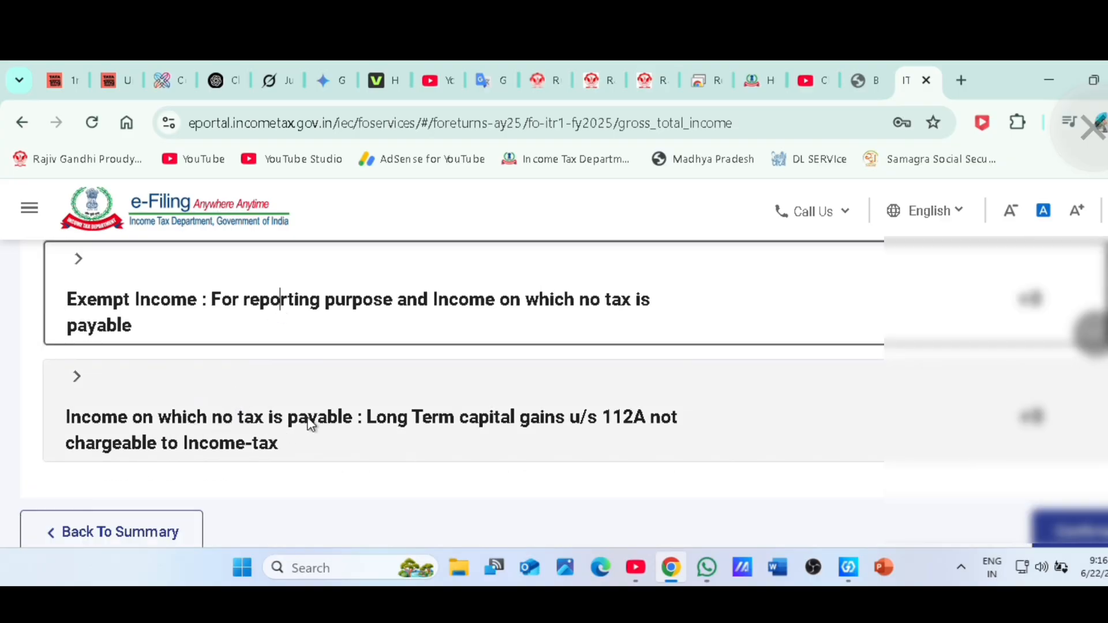
{"action": "left_click", "coordinate": [393, 419]}
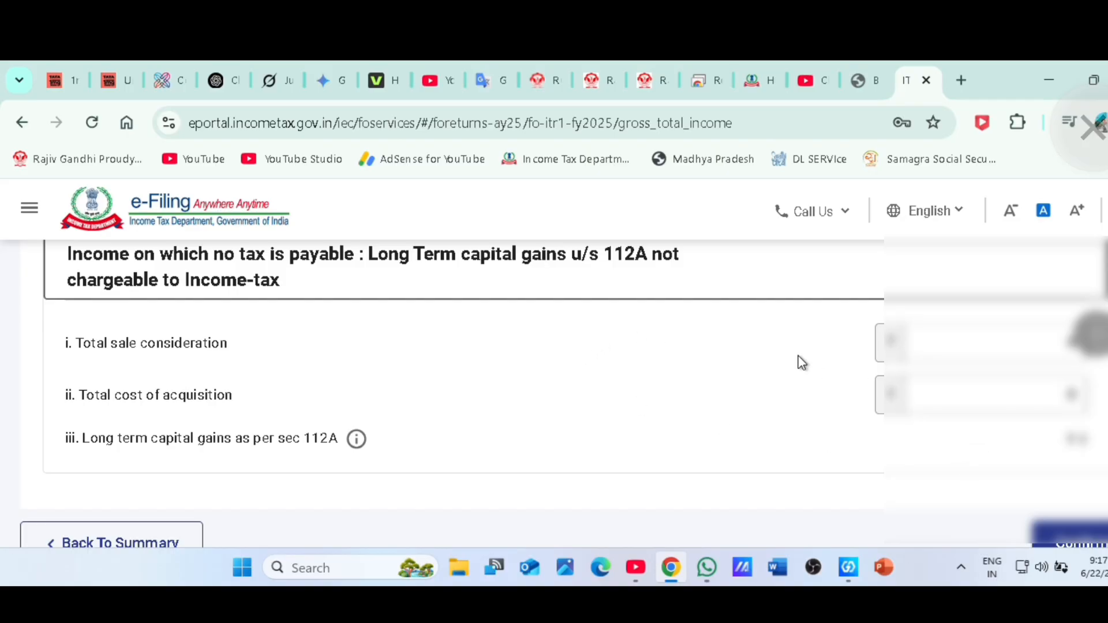
{"action": "left_click", "coordinate": [705, 285]}
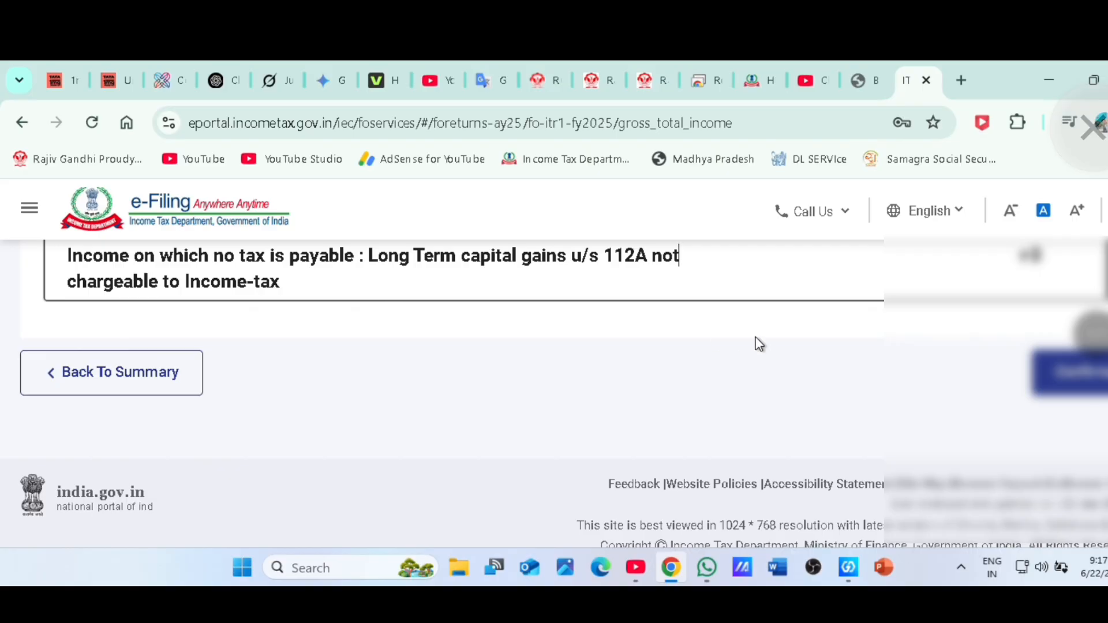
Step: Confirm the Gross Total Income section and check the remaining sections in the Return Summary
{"action": "left_click", "coordinate": [1070, 373]}
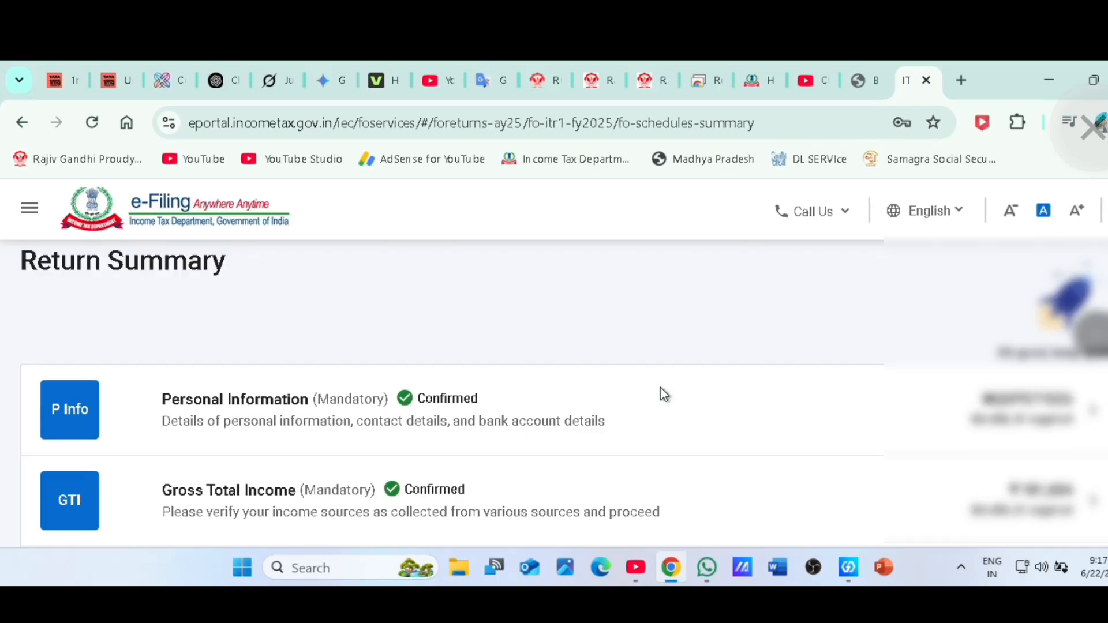
{"action": "scroll", "coordinate": [664, 395], "scroll_direction": "down", "scroll_amount": 3}
{"action": "scroll", "coordinate": [712, 421], "scroll_direction": "down", "scroll_amount": 3}
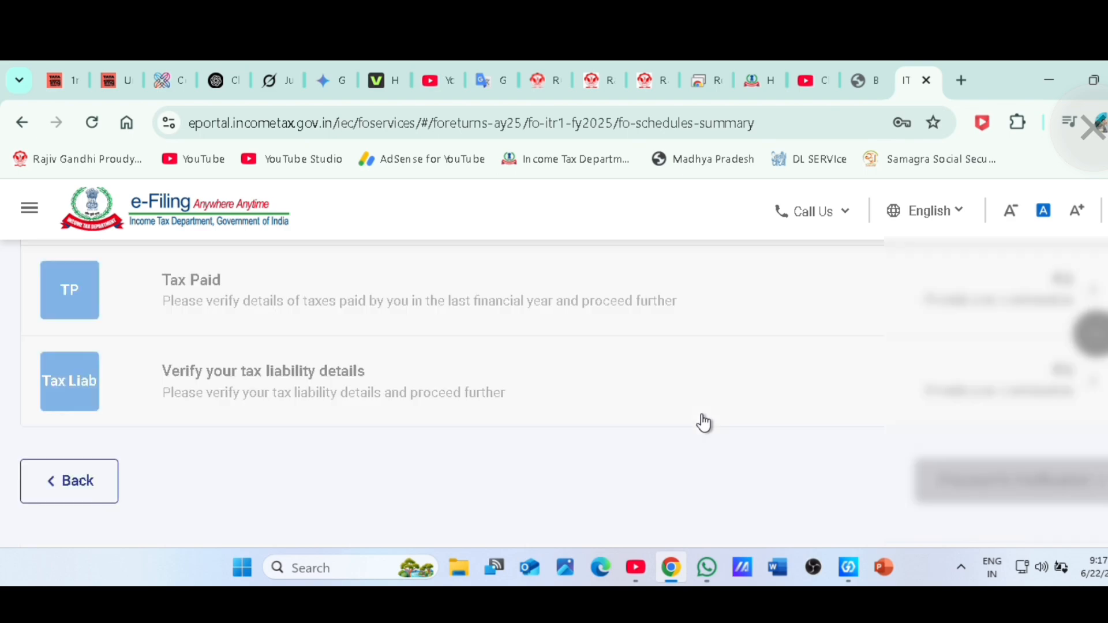
{"action": "scroll", "coordinate": [669, 416], "scroll_direction": "up", "scroll_amount": 3}
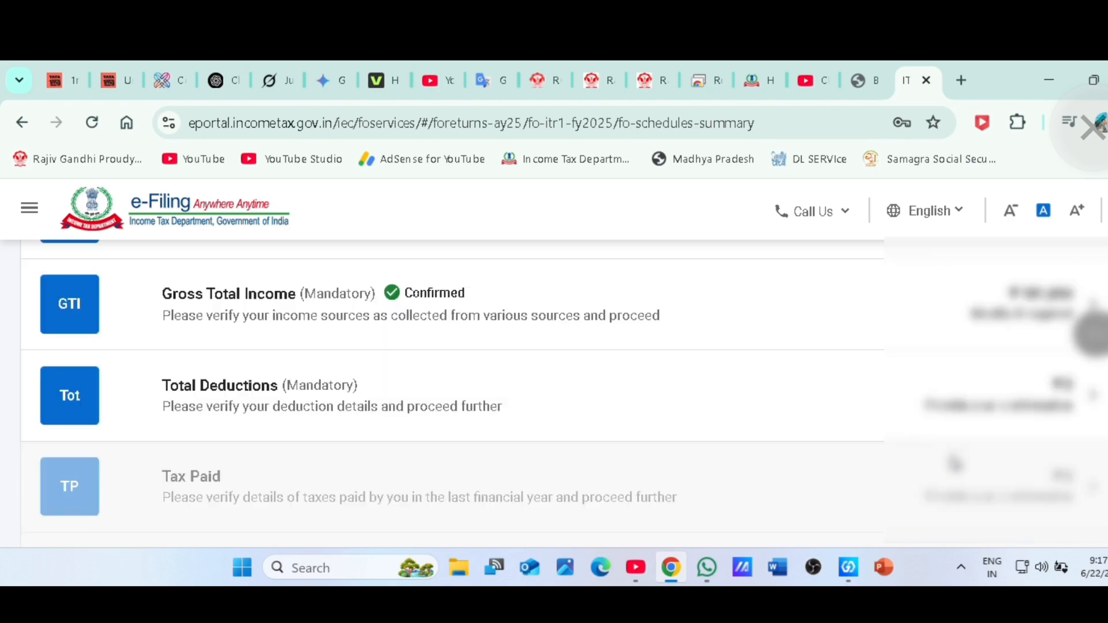
{"action": "left_click", "coordinate": [1092, 305]}
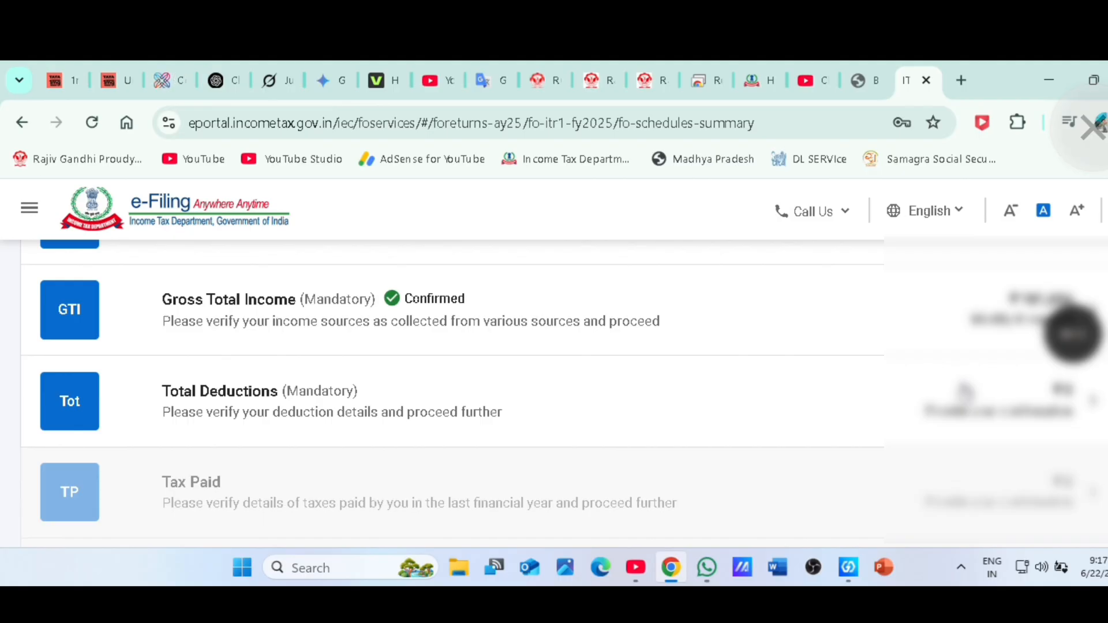
Step: Open Total Deductions, review the deduction entries down to the Total deductions block, and confirm the section
{"action": "left_click", "coordinate": [966, 392]}
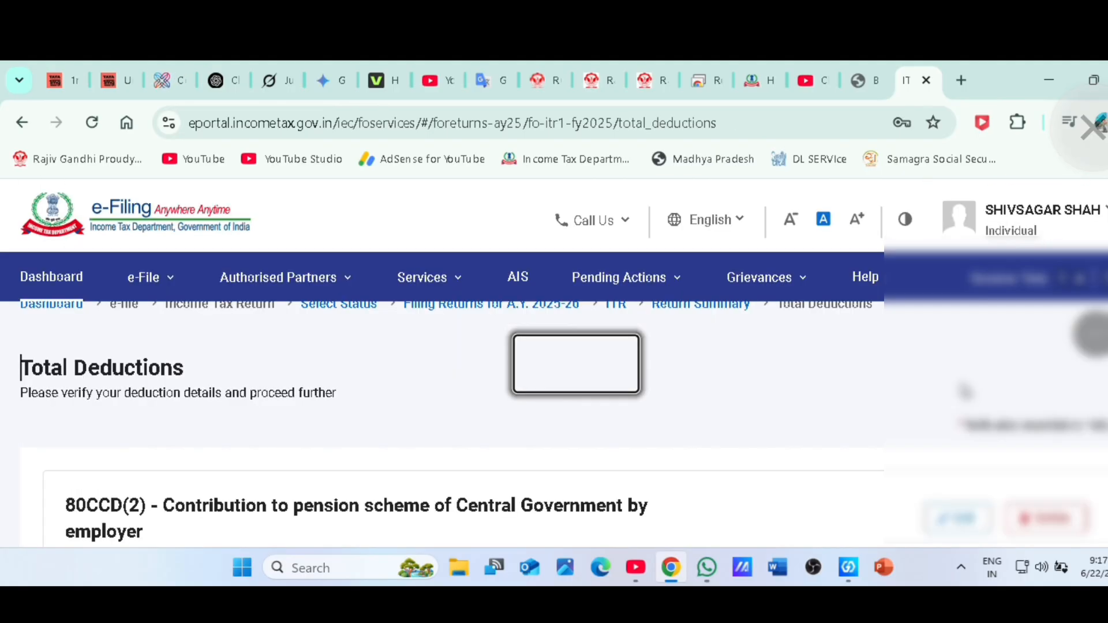
{"action": "scroll", "coordinate": [944, 393], "scroll_direction": "down", "scroll_amount": 3}
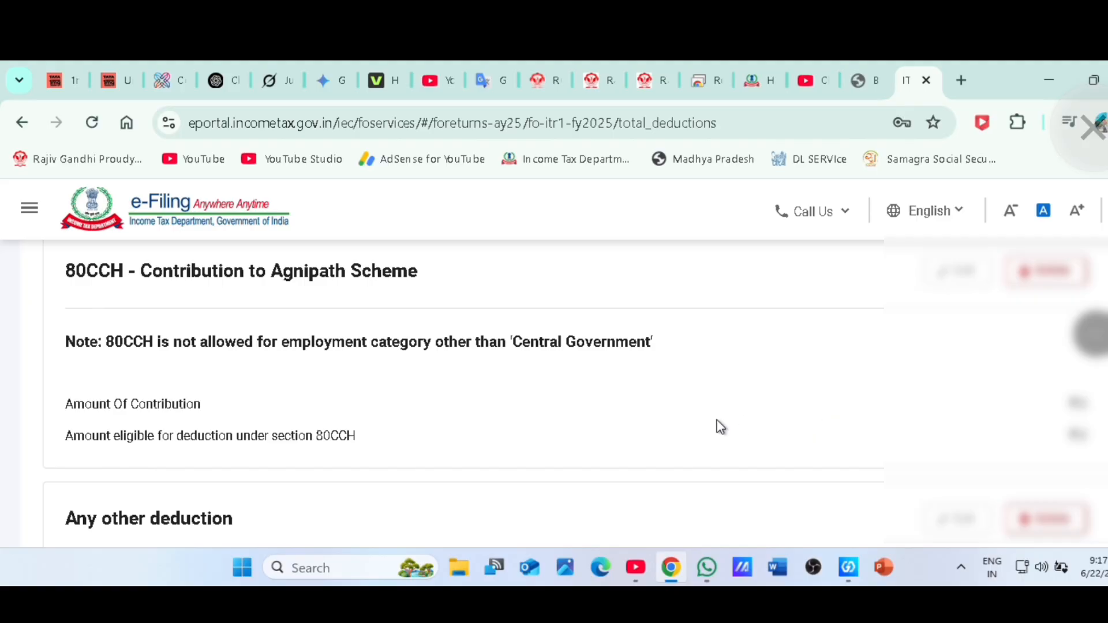
{"action": "scroll", "coordinate": [715, 425], "scroll_direction": "down", "scroll_amount": 5}
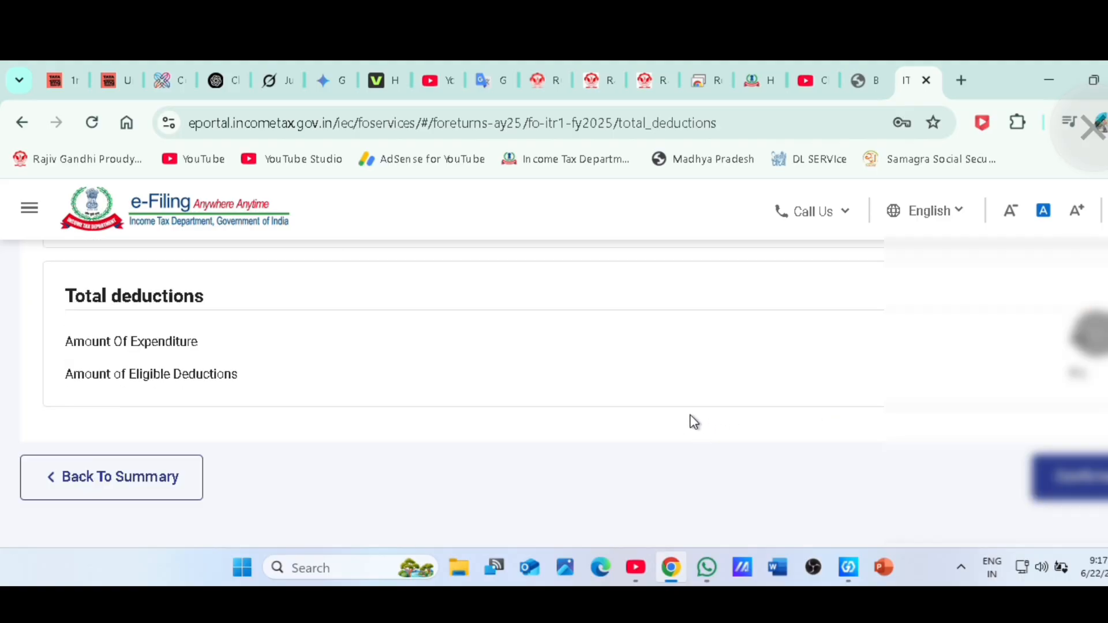
{"action": "scroll", "coordinate": [403, 378], "scroll_direction": "up", "scroll_amount": 4}
{"action": "scroll", "coordinate": [439, 373], "scroll_direction": "down", "scroll_amount": 4}
{"action": "left_click", "coordinate": [1070, 477]}
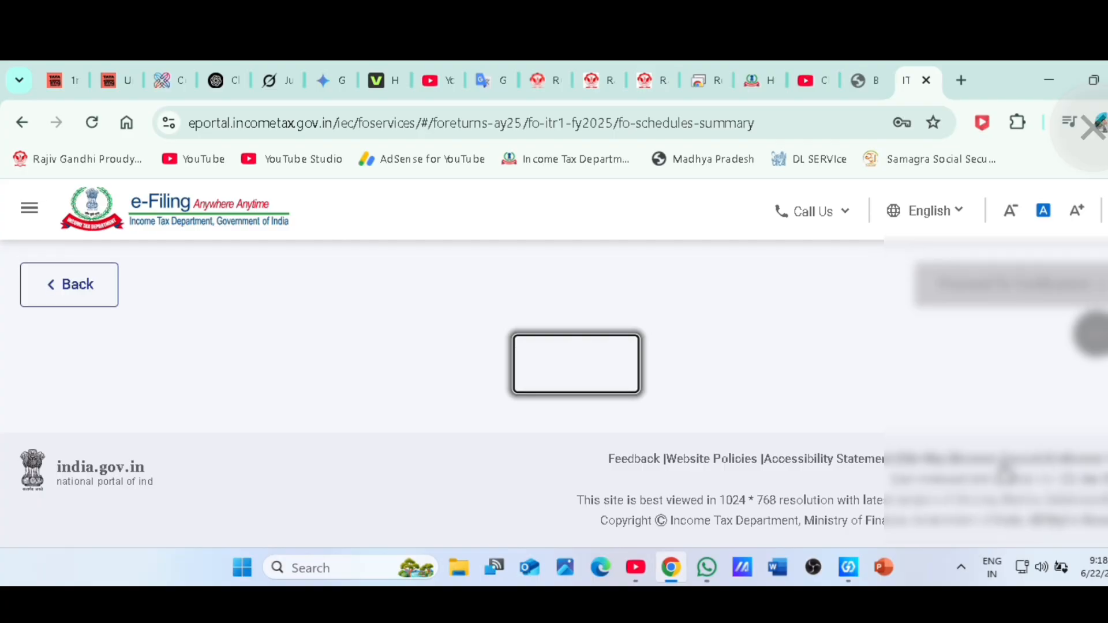
Step: Open the Tax Paid section and expand Schedule TDS1 to check for salary tax deduction entries, then collapse it
{"action": "scroll", "coordinate": [848, 427], "scroll_direction": "up", "scroll_amount": 3}
{"action": "scroll", "coordinate": [433, 430], "scroll_direction": "down", "scroll_amount": 3}
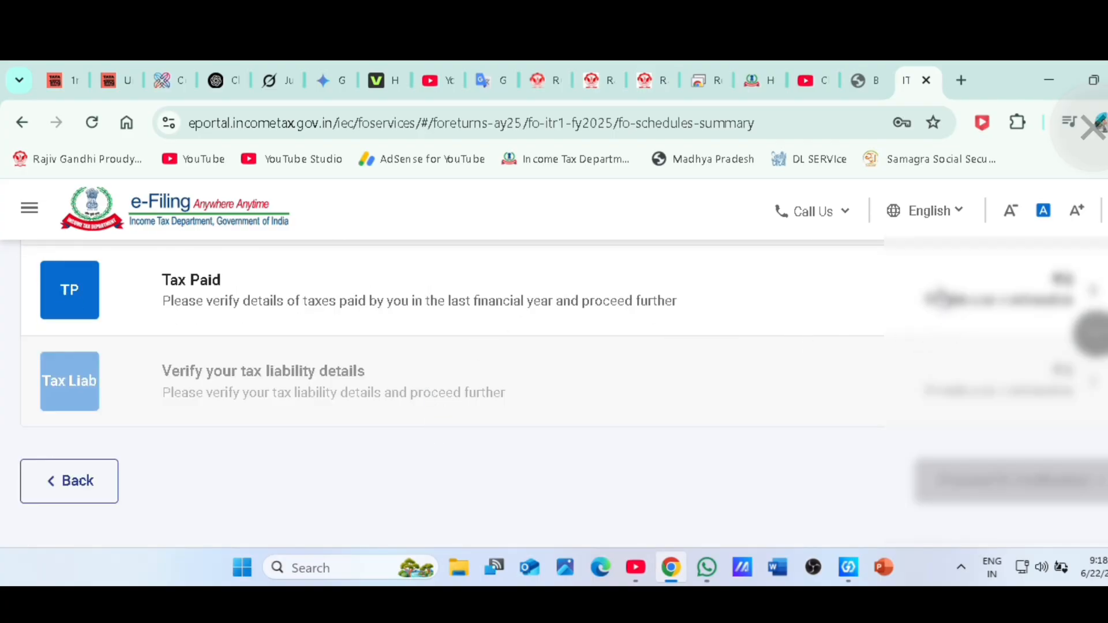
{"action": "left_click", "coordinate": [936, 287]}
{"action": "scroll", "coordinate": [534, 390], "scroll_direction": "down", "scroll_amount": 3}
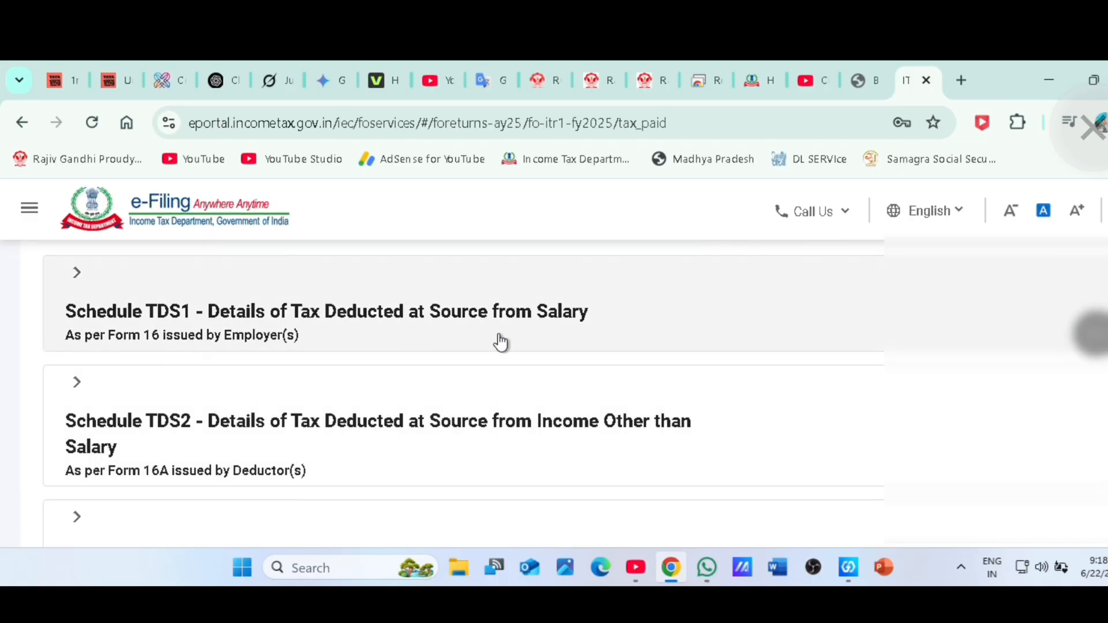
{"action": "left_click", "coordinate": [172, 301]}
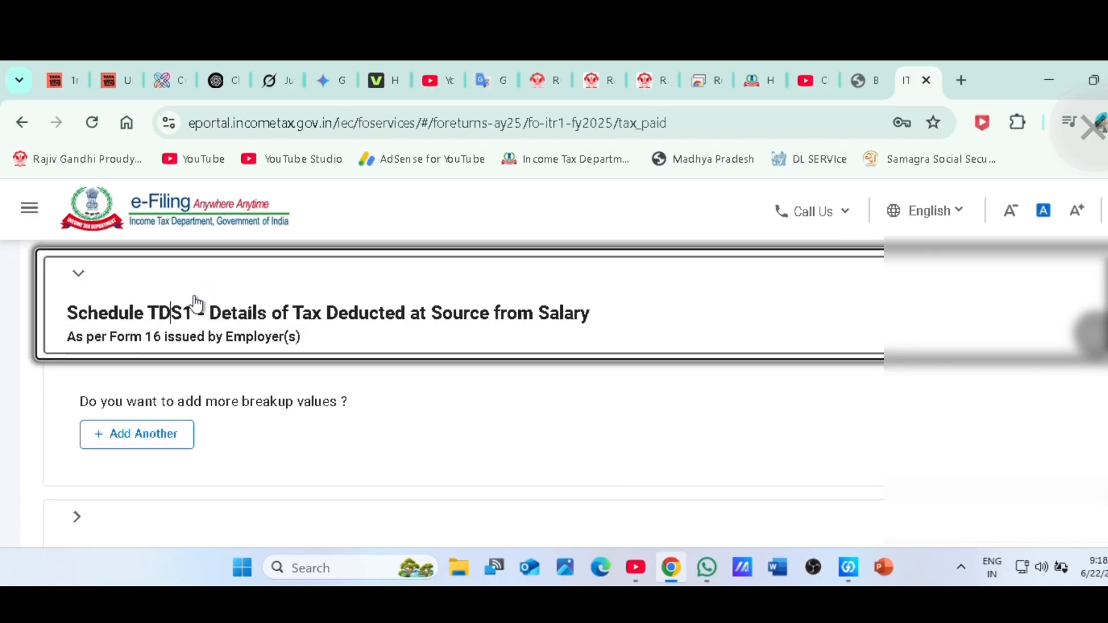
{"action": "left_click", "coordinate": [346, 302]}
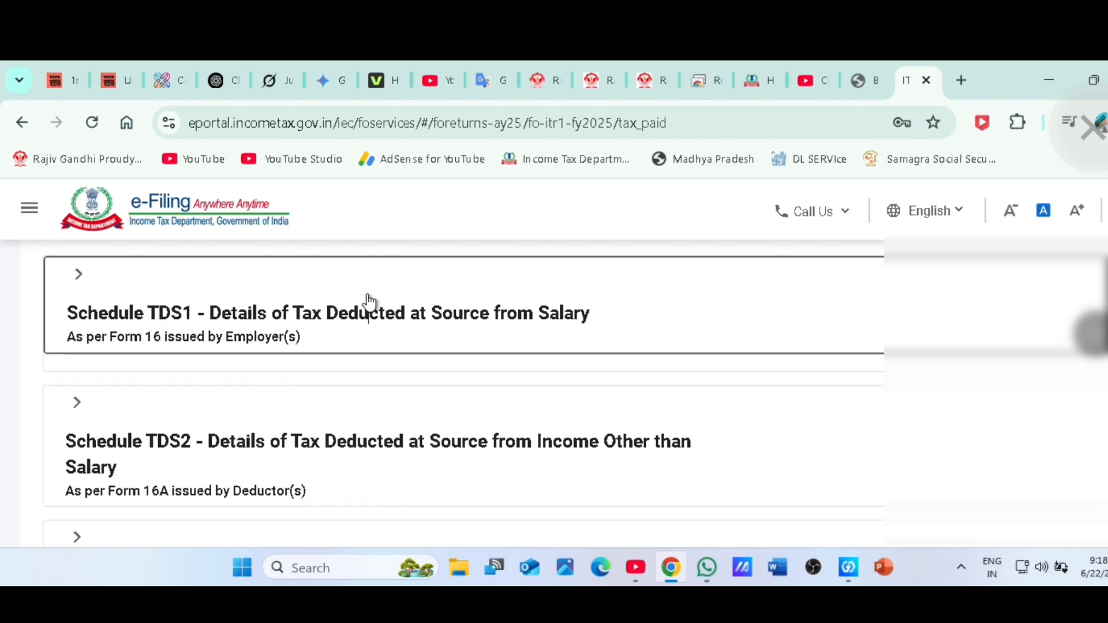
Step: Review the remaining schedules down to Total Taxes Paid and confirm the Tax Paid section
{"action": "scroll", "coordinate": [370, 337], "scroll_direction": "down", "scroll_amount": 3}
{"action": "scroll", "coordinate": [371, 336], "scroll_direction": "down", "scroll_amount": 5}
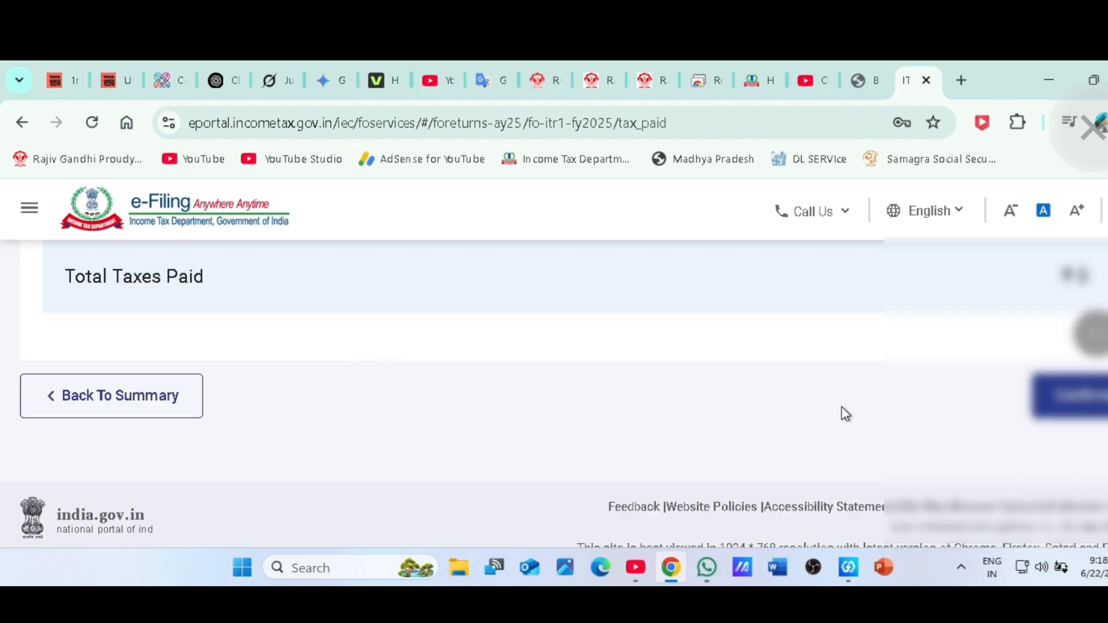
{"action": "left_click", "coordinate": [1071, 397]}
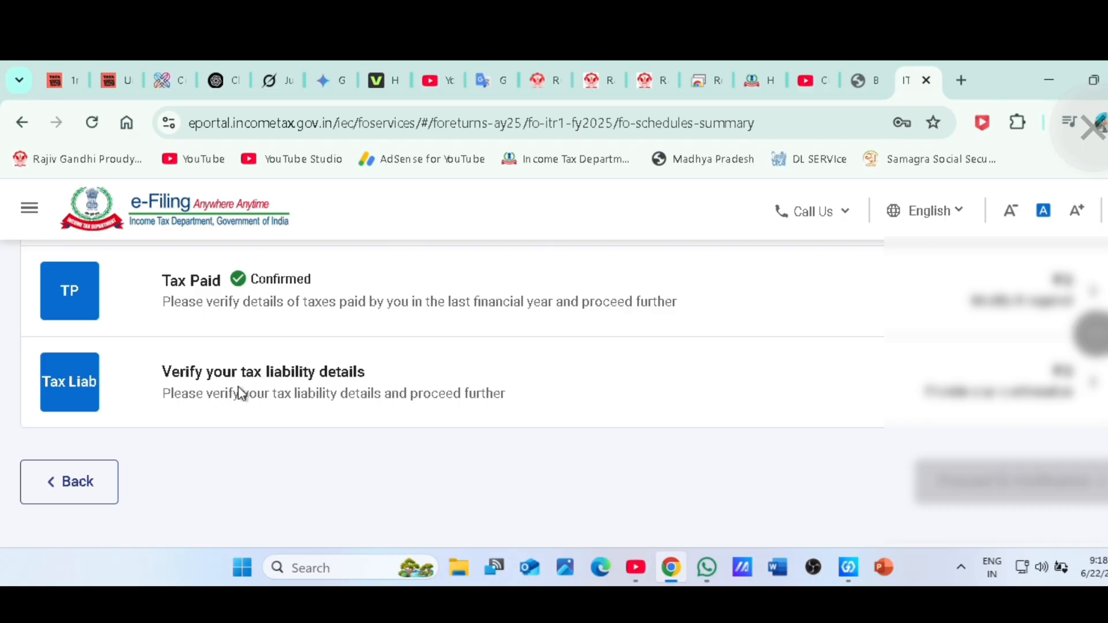
Step: Open the tax liability details and review the computation of income, tax payable, and interest and fee
{"action": "left_click", "coordinate": [1012, 401]}
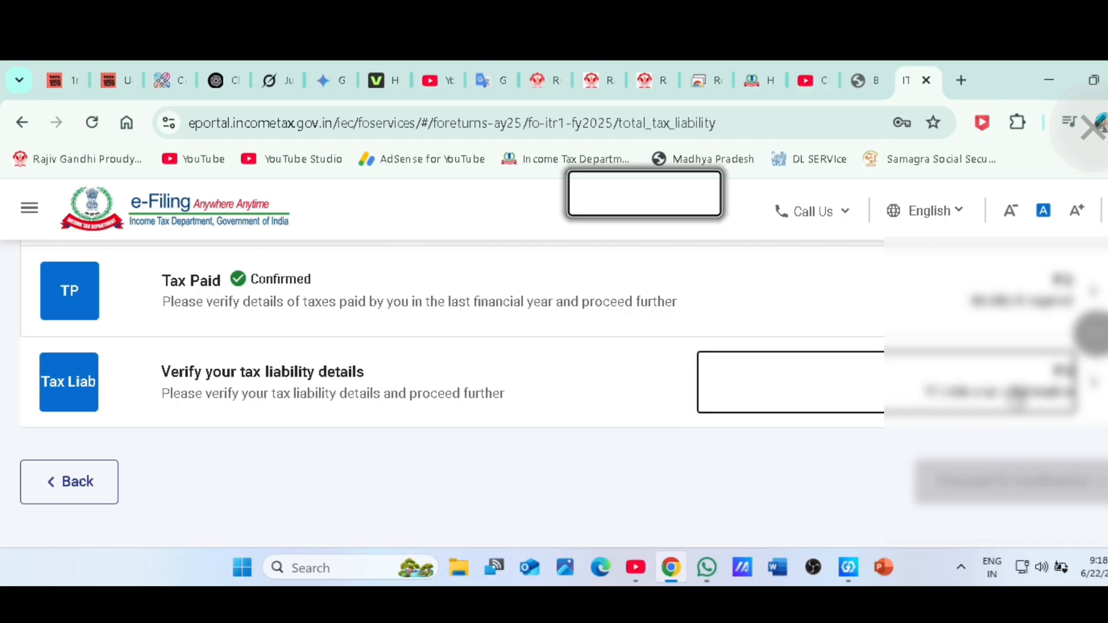
{"action": "scroll", "coordinate": [635, 405], "scroll_direction": "down", "scroll_amount": 4}
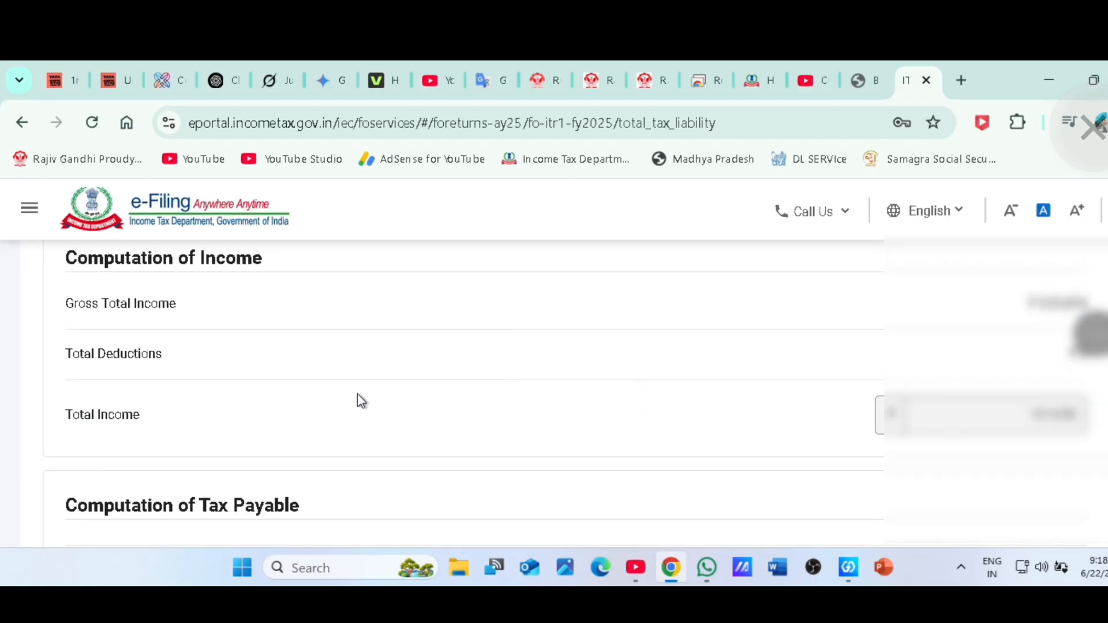
{"action": "scroll", "coordinate": [882, 398], "scroll_direction": "down", "scroll_amount": 3}
{"action": "scroll", "coordinate": [367, 396], "scroll_direction": "down", "scroll_amount": 15}
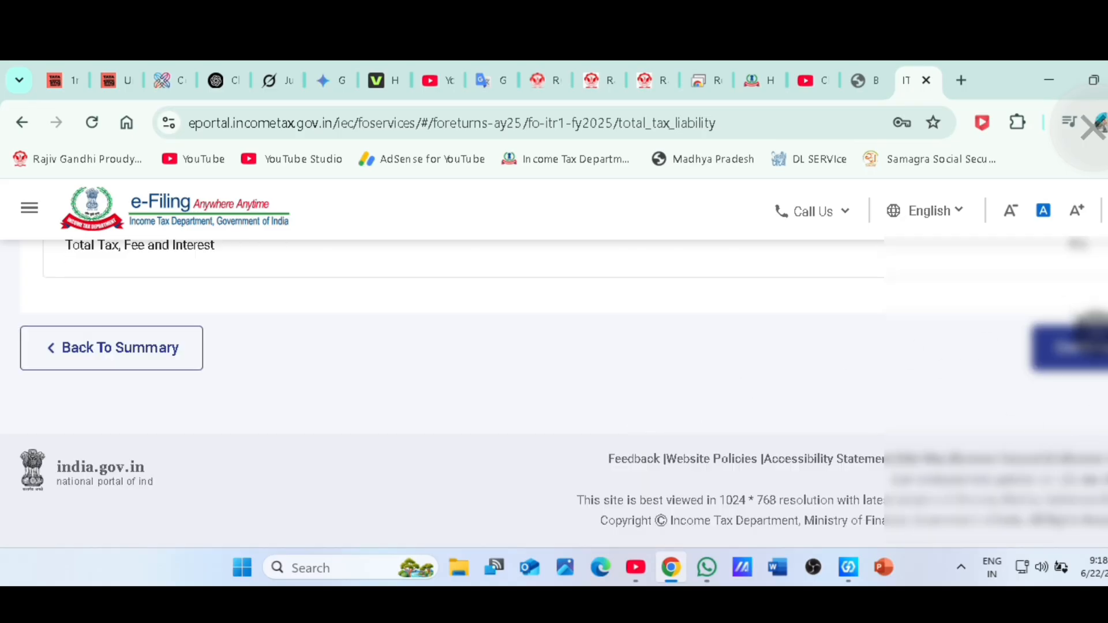
{"action": "scroll", "coordinate": [1087, 324], "scroll_direction": "up", "scroll_amount": 7}
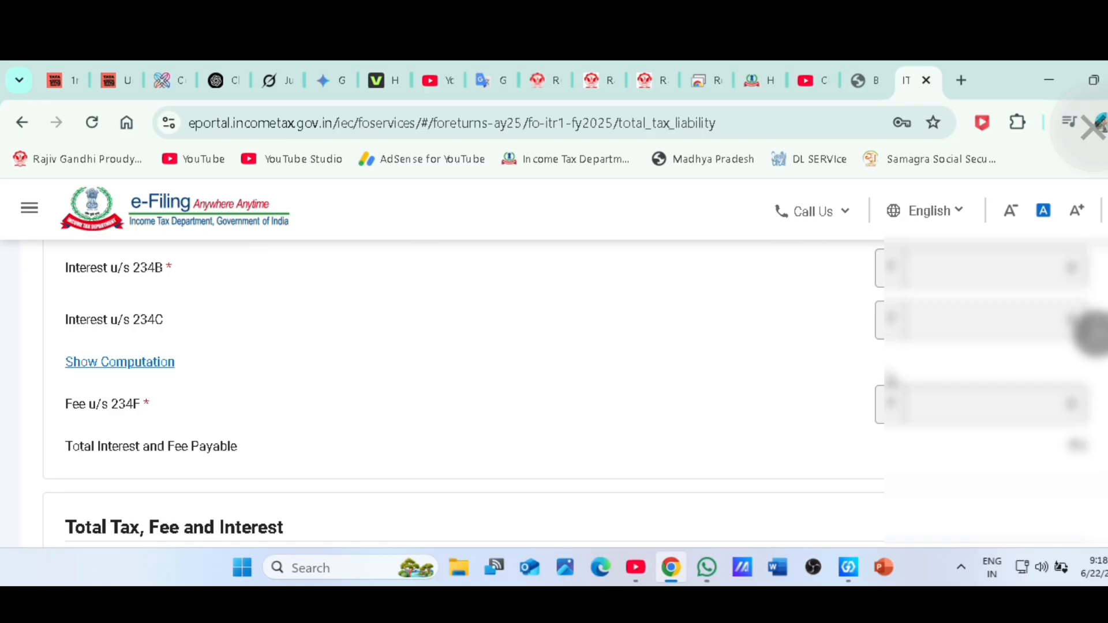
{"action": "scroll", "coordinate": [848, 347], "scroll_direction": "up", "scroll_amount": 10}
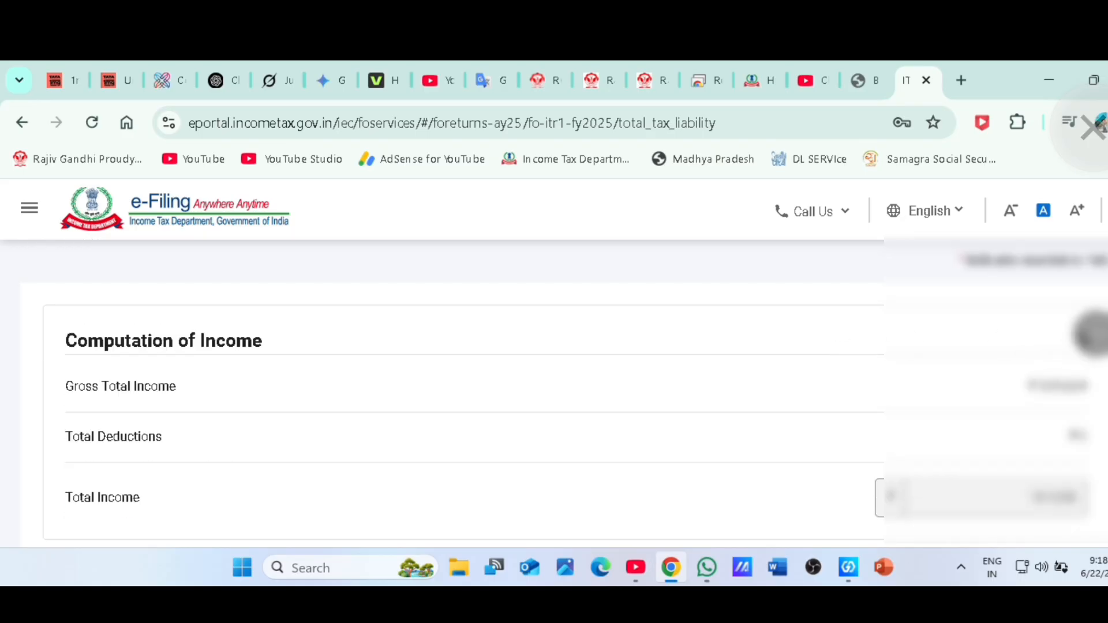
{"action": "scroll", "coordinate": [462, 392], "scroll_direction": "down", "scroll_amount": 10}
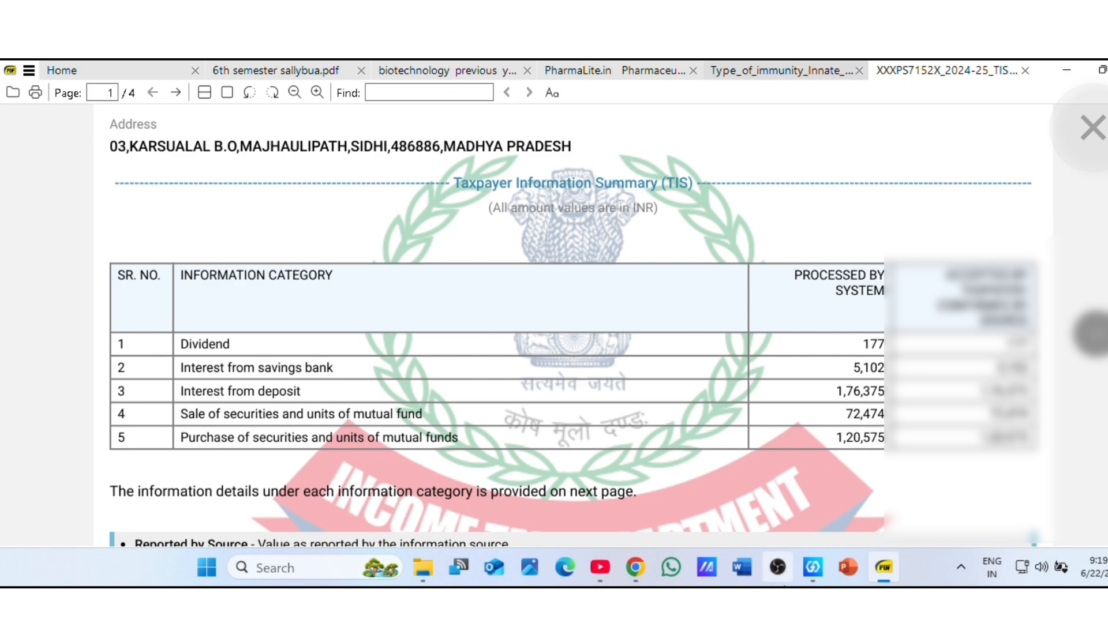
Step: Switch from the Taxpayer Information Summary PDF back to the return in Chrome and confirm the tax liability details
{"action": "left_click", "coordinate": [644, 569]}
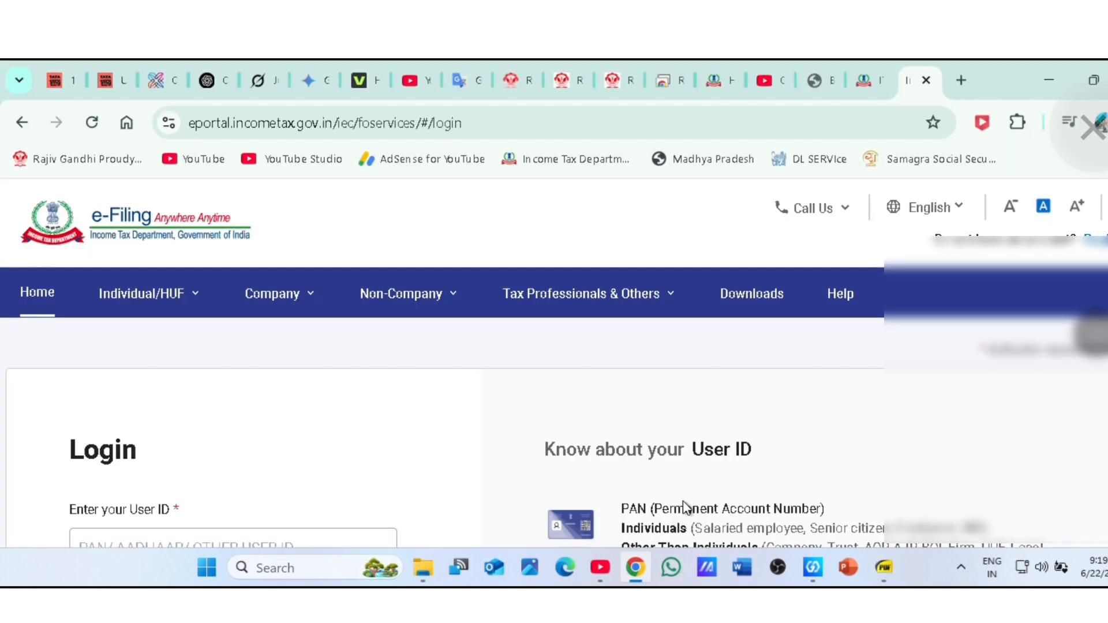
{"action": "left_click", "coordinate": [859, 79]}
{"action": "scroll", "coordinate": [721, 433], "scroll_direction": "down", "scroll_amount": 15}
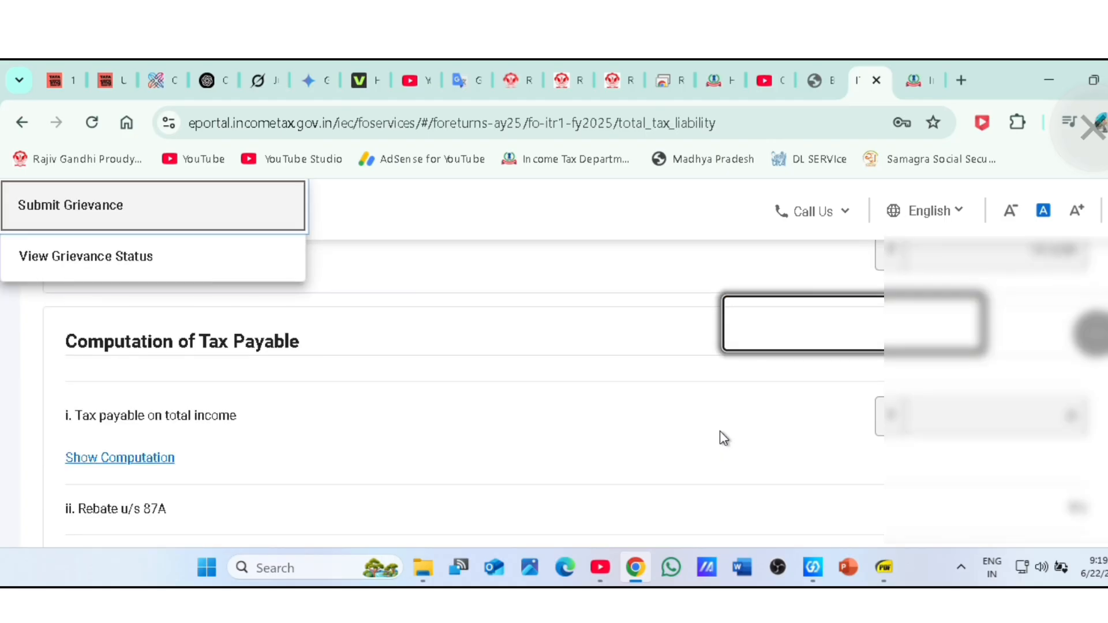
{"action": "scroll", "coordinate": [726, 434], "scroll_direction": "down", "scroll_amount": 5}
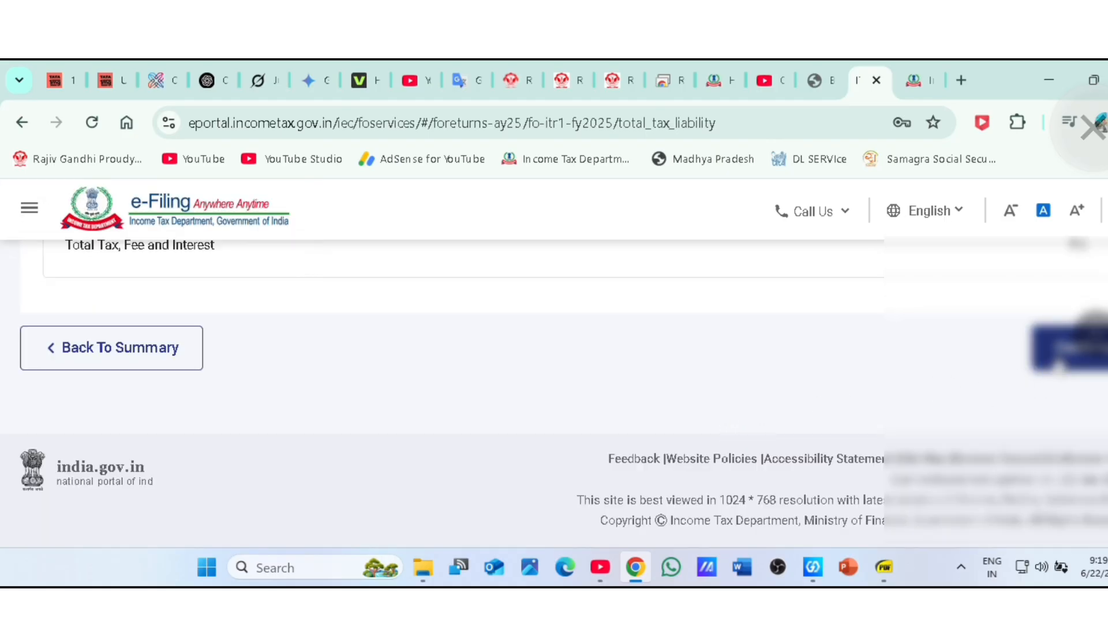
{"action": "left_click", "coordinate": [1059, 364]}
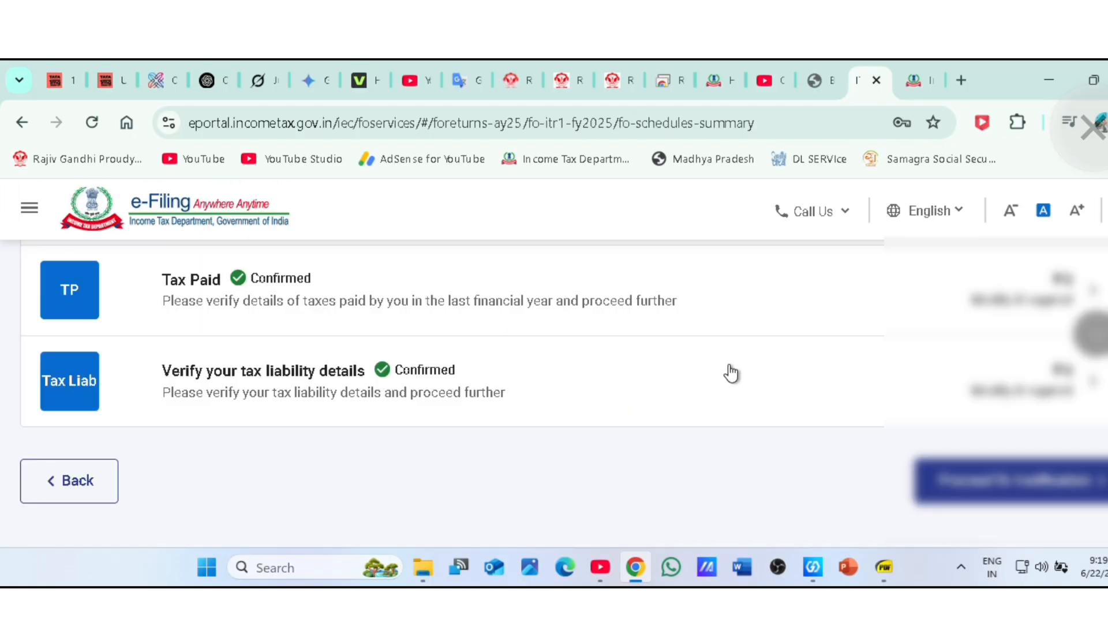
Step: Check the confirmation status of all Return Summary sections and proceed to the tax summary page
{"action": "scroll", "coordinate": [748, 383], "scroll_direction": "up", "scroll_amount": 6}
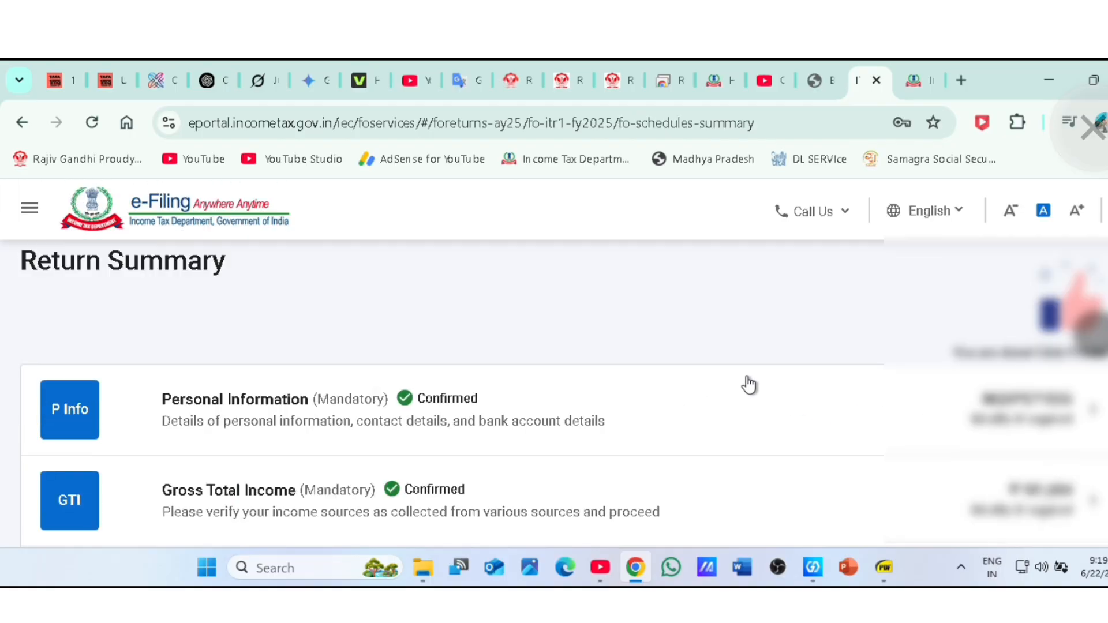
{"action": "scroll", "coordinate": [747, 383], "scroll_direction": "down", "scroll_amount": 3}
{"action": "scroll", "coordinate": [749, 383], "scroll_direction": "up", "scroll_amount": 3}
{"action": "scroll", "coordinate": [748, 383], "scroll_direction": "down", "scroll_amount": 5}
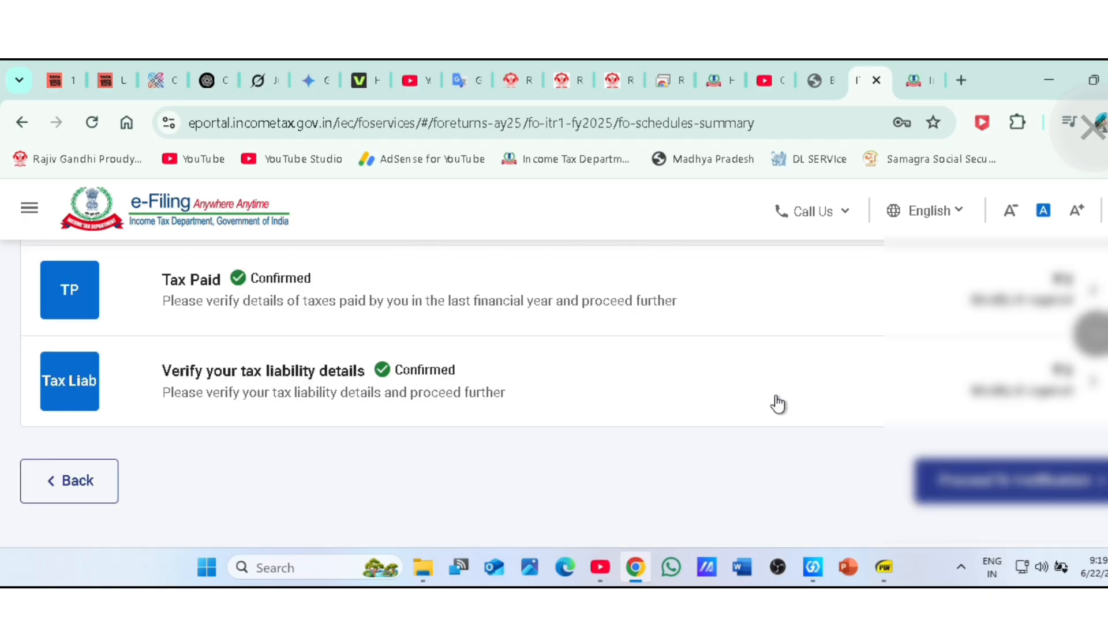
{"action": "left_click", "coordinate": [934, 480]}
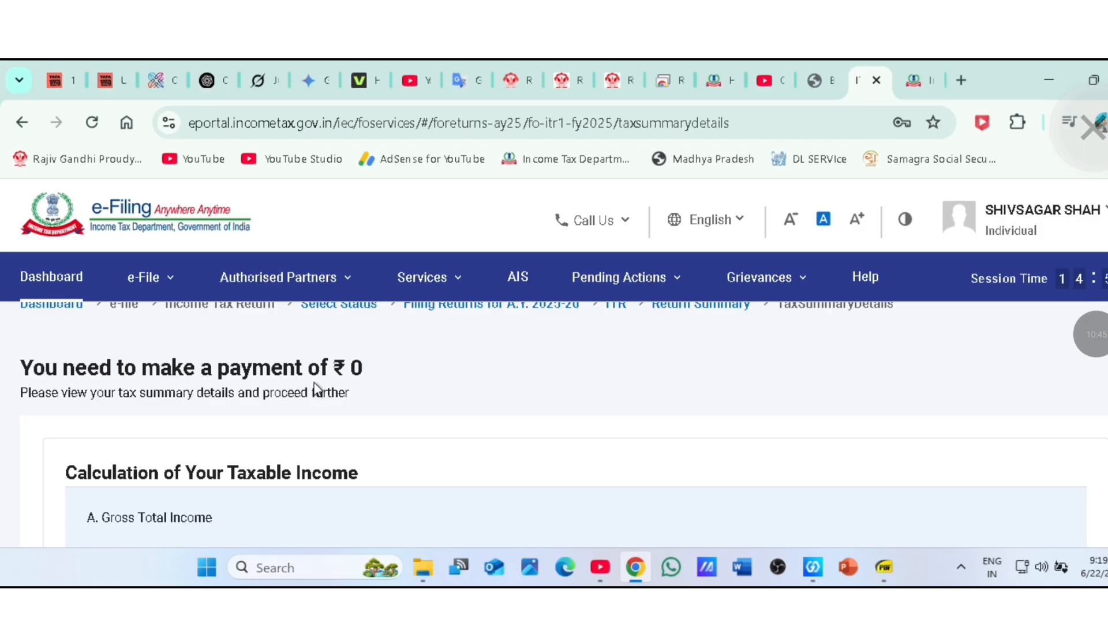
Step: Review the tax summary from Gross Total Income and deductions through tax payable and tax paid to Amount Payable/Refund
{"action": "scroll", "coordinate": [349, 385], "scroll_direction": "down", "scroll_amount": 4}
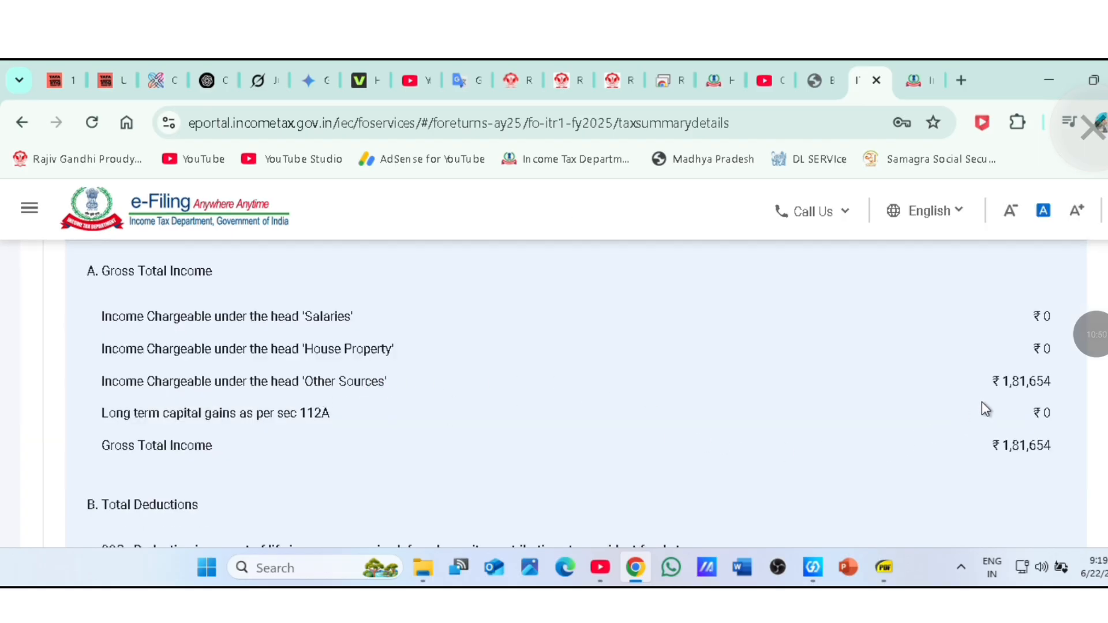
{"action": "left_click_drag", "start_coordinate": [998, 381], "coordinate": [1055, 387]}
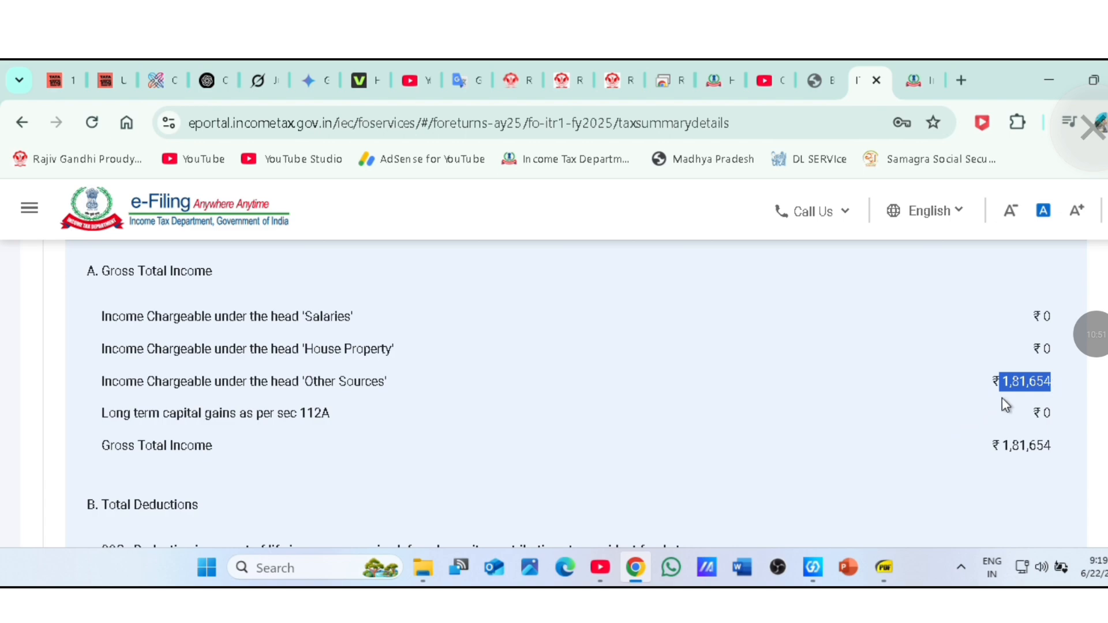
{"action": "scroll", "coordinate": [248, 391], "scroll_direction": "down", "scroll_amount": 3}
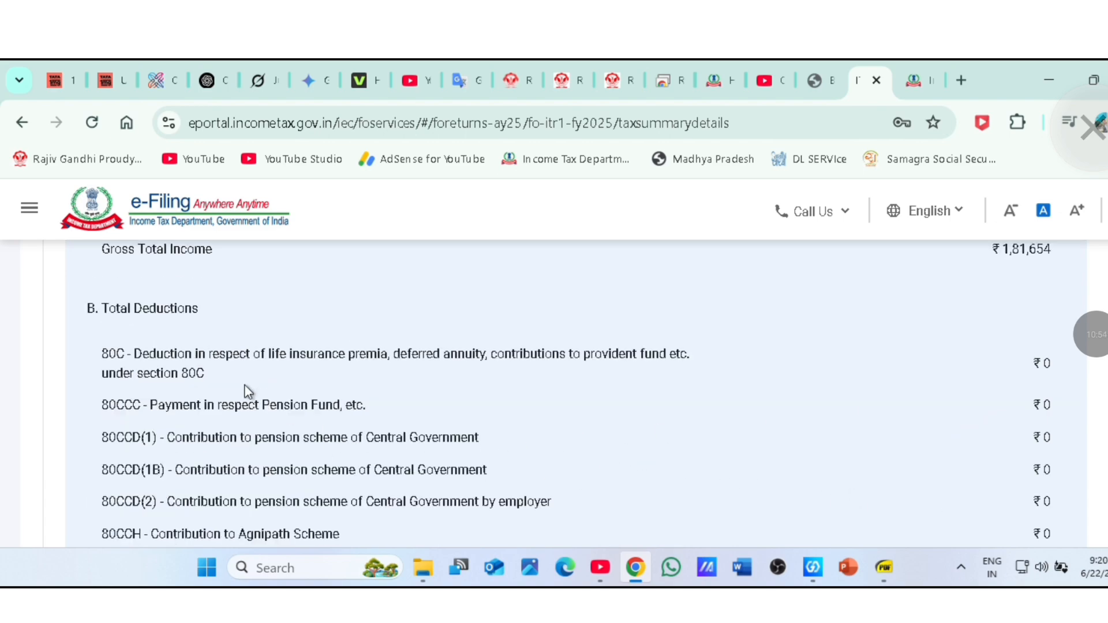
{"action": "scroll", "coordinate": [263, 369], "scroll_direction": "down", "scroll_amount": 6}
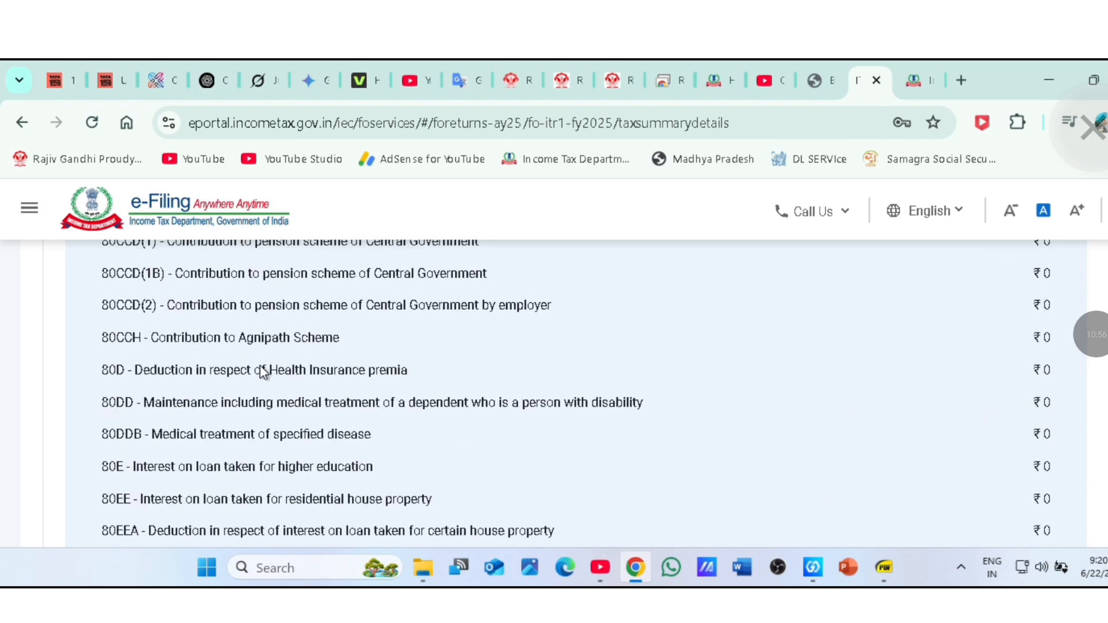
{"action": "scroll", "coordinate": [254, 387], "scroll_direction": "down", "scroll_amount": 3}
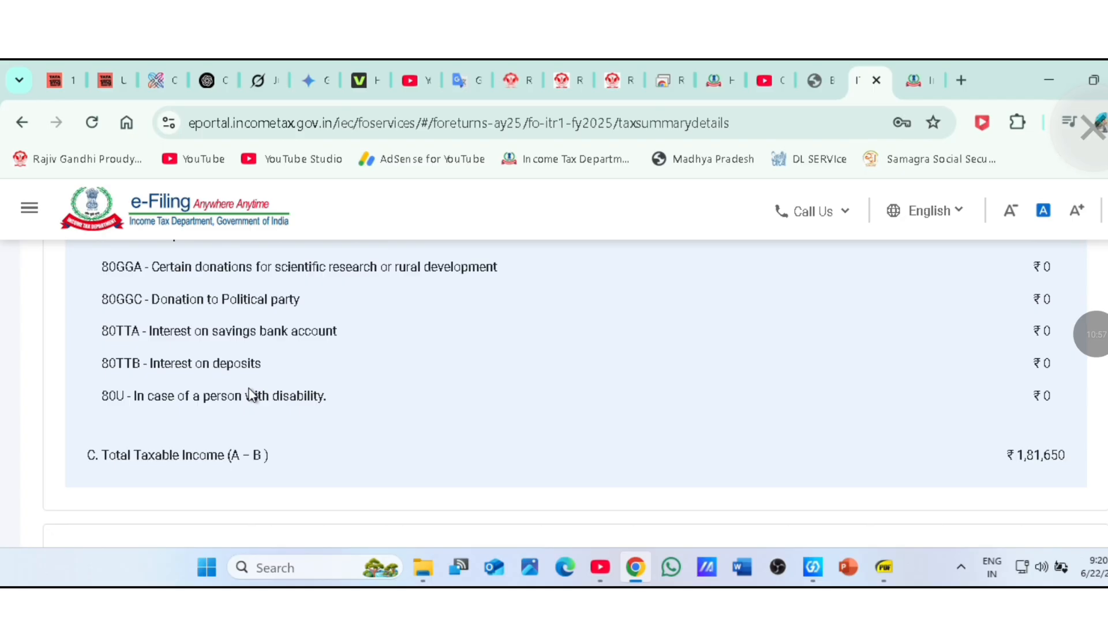
{"action": "scroll", "coordinate": [715, 456], "scroll_direction": "down", "scroll_amount": 3}
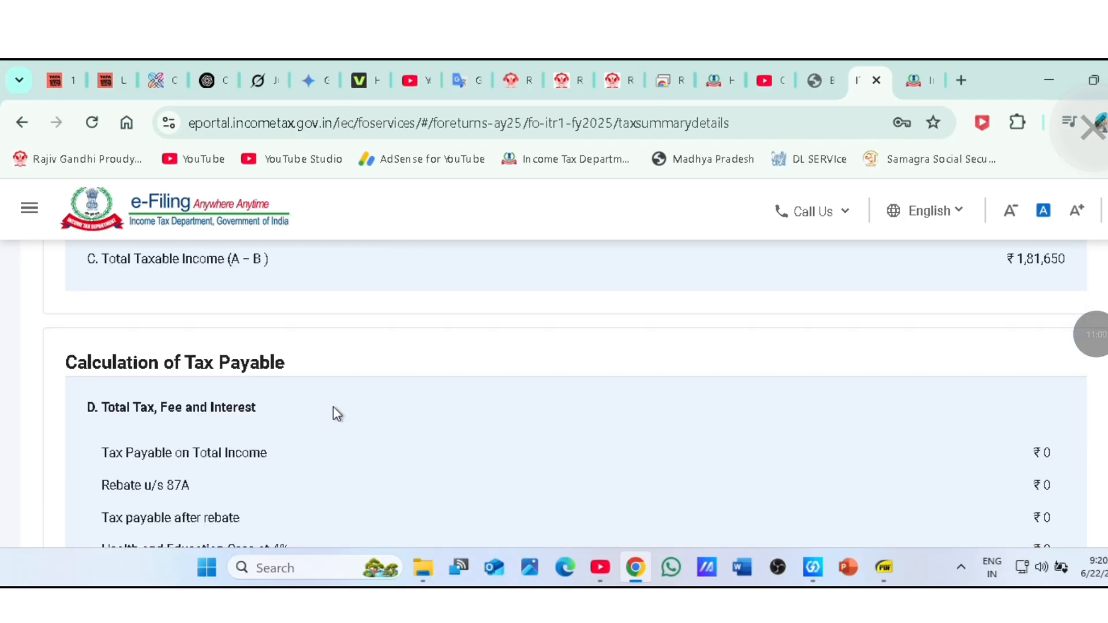
{"action": "scroll", "coordinate": [352, 392], "scroll_direction": "down", "scroll_amount": 6}
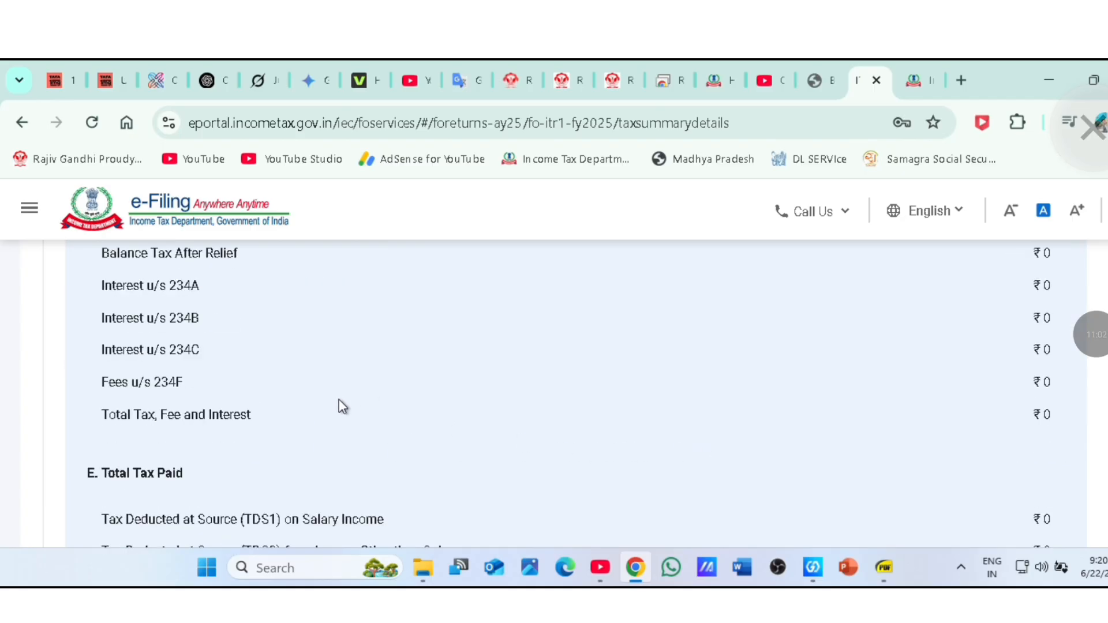
{"action": "scroll", "coordinate": [342, 407], "scroll_direction": "down", "scroll_amount": 3}
{"action": "scroll", "coordinate": [342, 406], "scroll_direction": "down", "scroll_amount": 3}
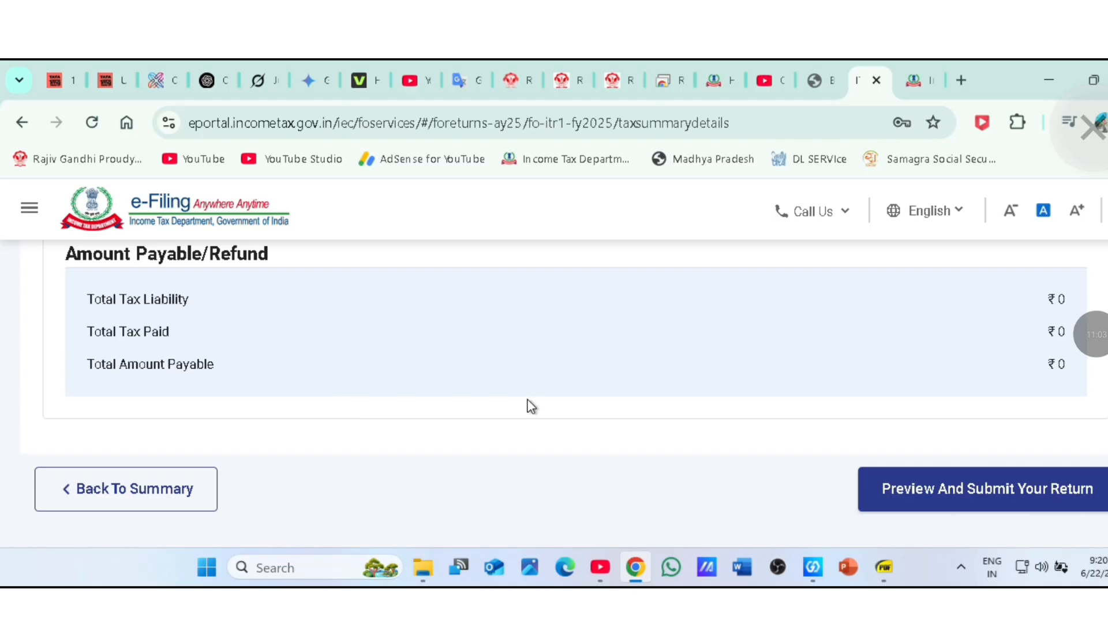
Step: Proceed to preview and submit the return, accept the declaration in the capacity of Self, and fill in the taxpayer's place
{"action": "left_click", "coordinate": [941, 496]}
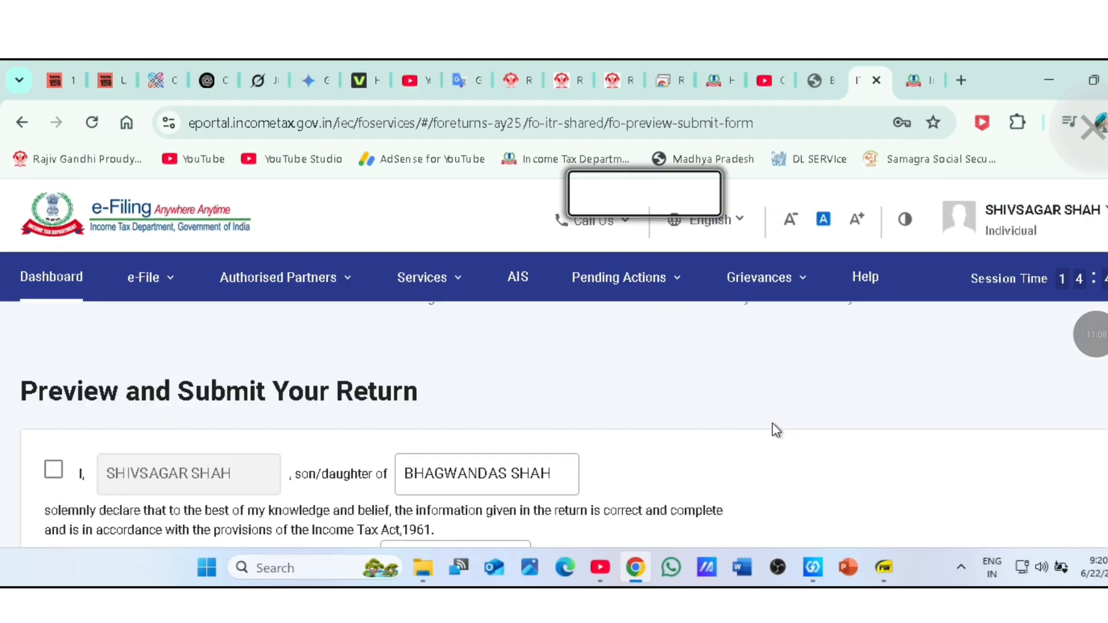
{"action": "scroll", "coordinate": [323, 407], "scroll_direction": "down", "scroll_amount": 3}
{"action": "scroll", "coordinate": [81, 321], "scroll_direction": "up", "scroll_amount": 3}
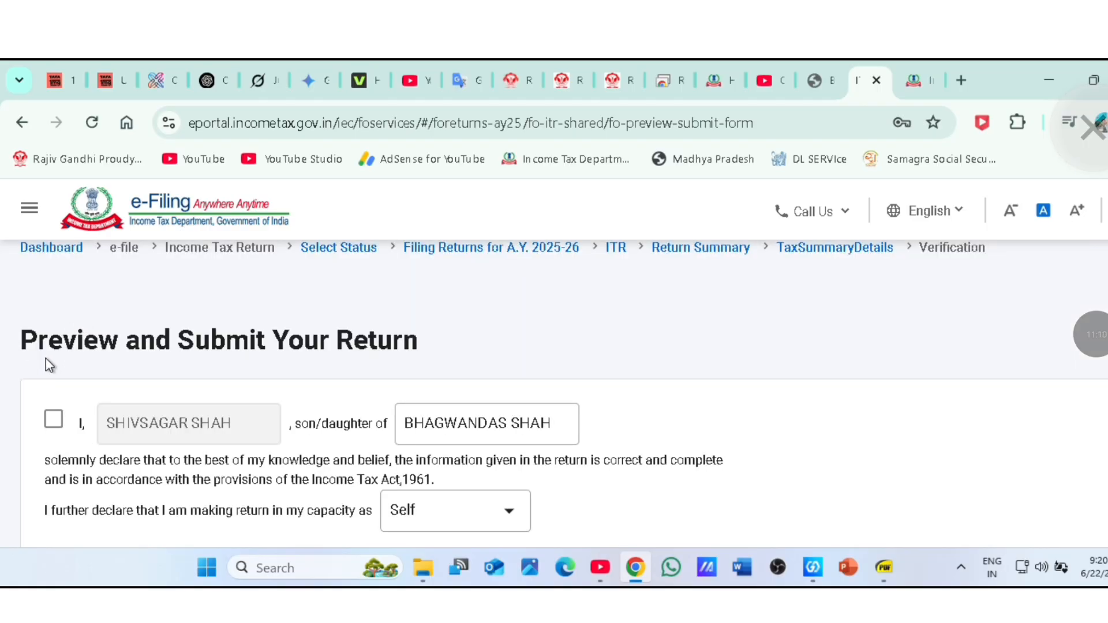
{"action": "left_click", "coordinate": [52, 420]}
{"action": "scroll", "coordinate": [392, 433], "scroll_direction": "down", "scroll_amount": 3}
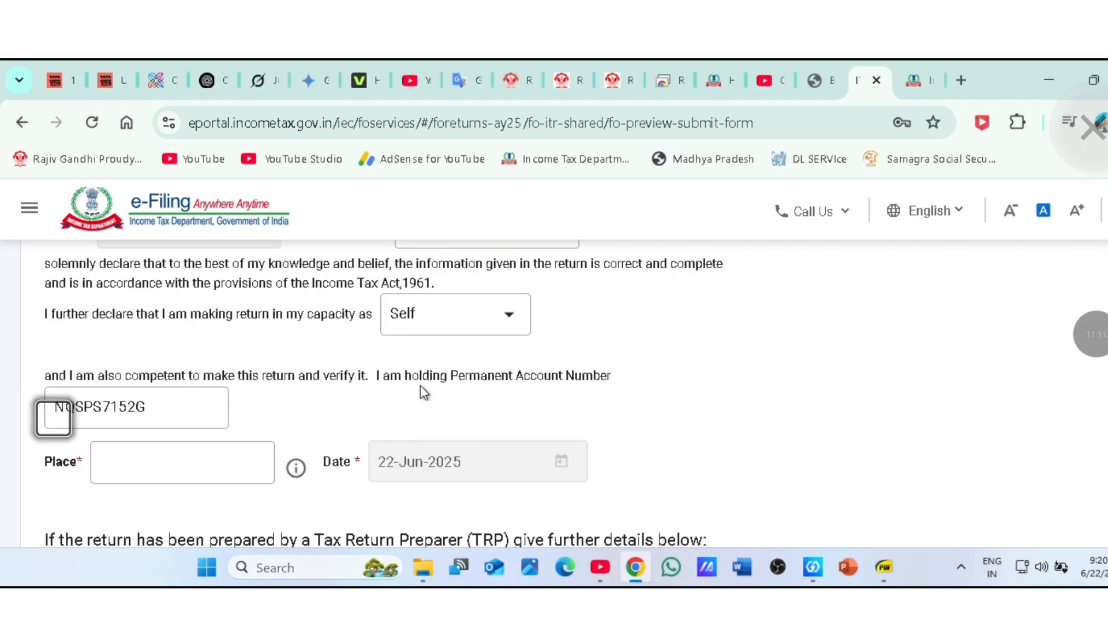
{"action": "left_click", "coordinate": [155, 448]}
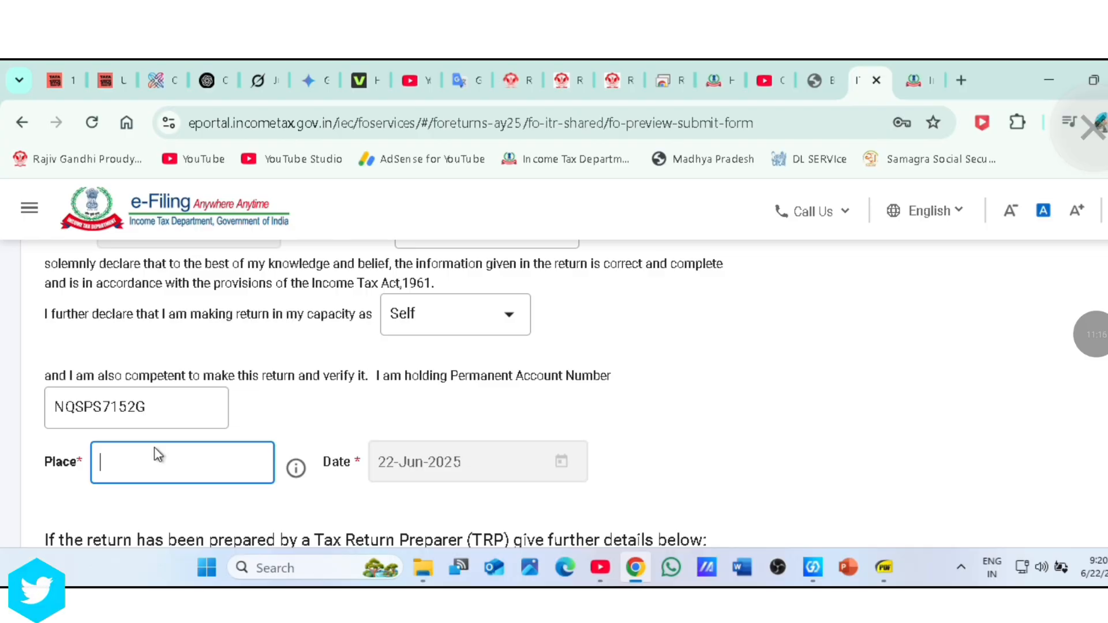
{"action": "type", "text": "majhauli path"}
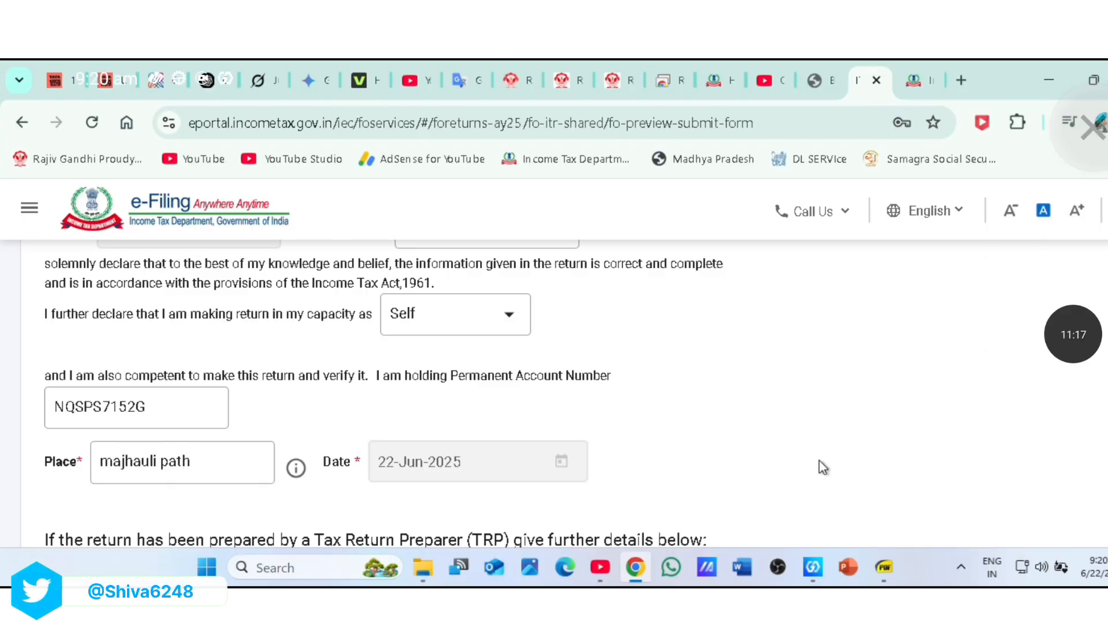
Step: Leave the Tax Return Preparer details blank and proceed to validation of the return
{"action": "scroll", "coordinate": [819, 460], "scroll_direction": "down", "scroll_amount": 3}
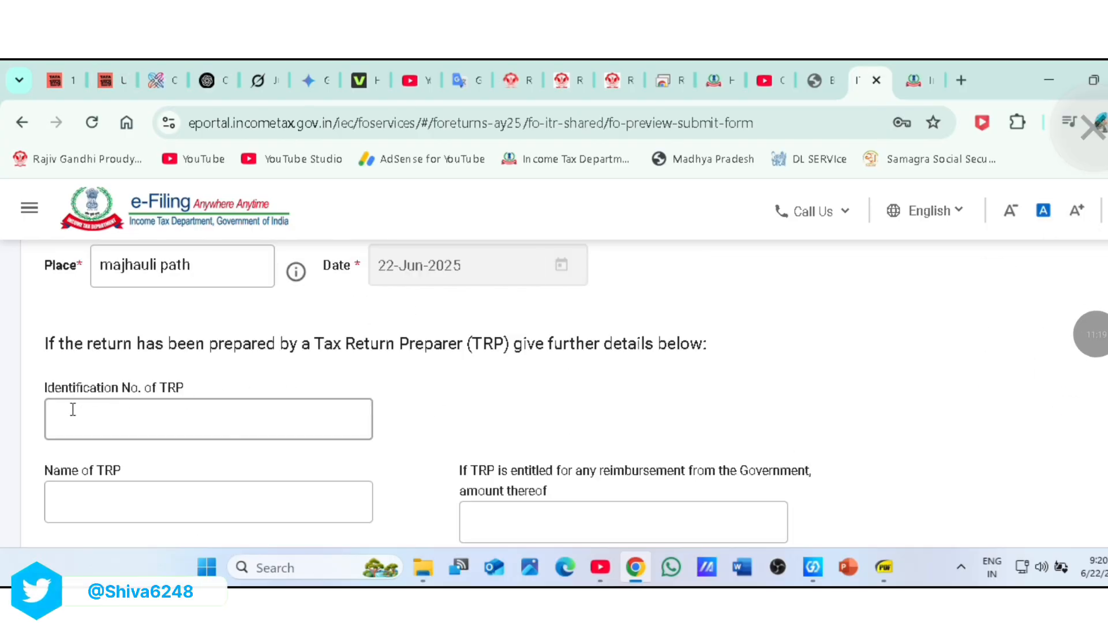
{"action": "scroll", "coordinate": [375, 386], "scroll_direction": "down", "scroll_amount": 3}
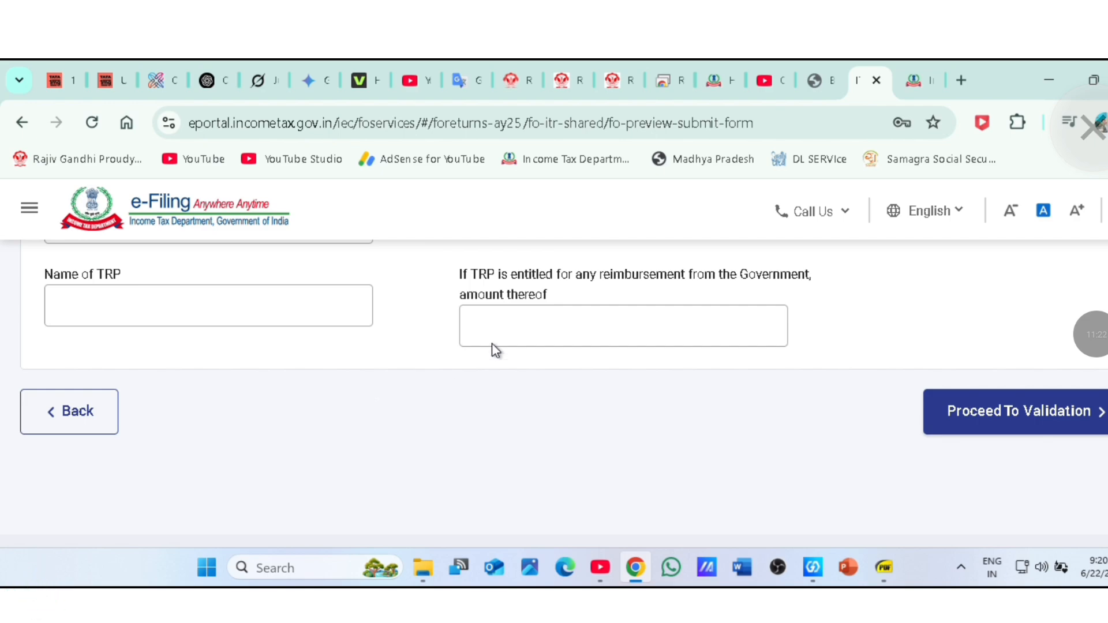
{"action": "left_click", "coordinate": [957, 425]}
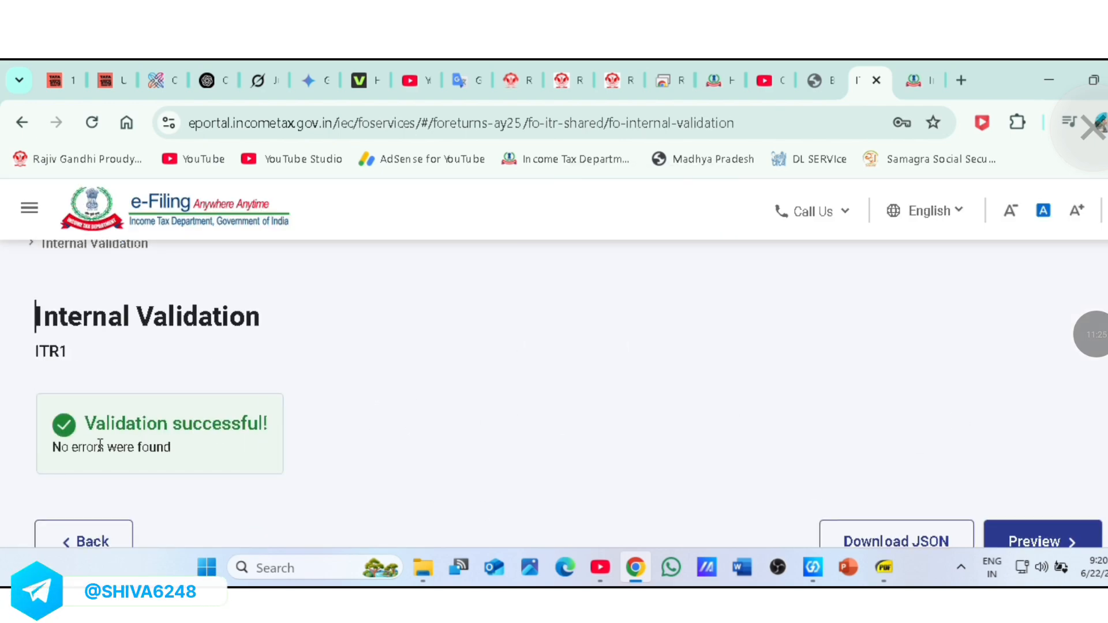
Step: Download the validated return as a JSON file and open the return preview
{"action": "scroll", "coordinate": [262, 423], "scroll_direction": "down", "scroll_amount": 3}
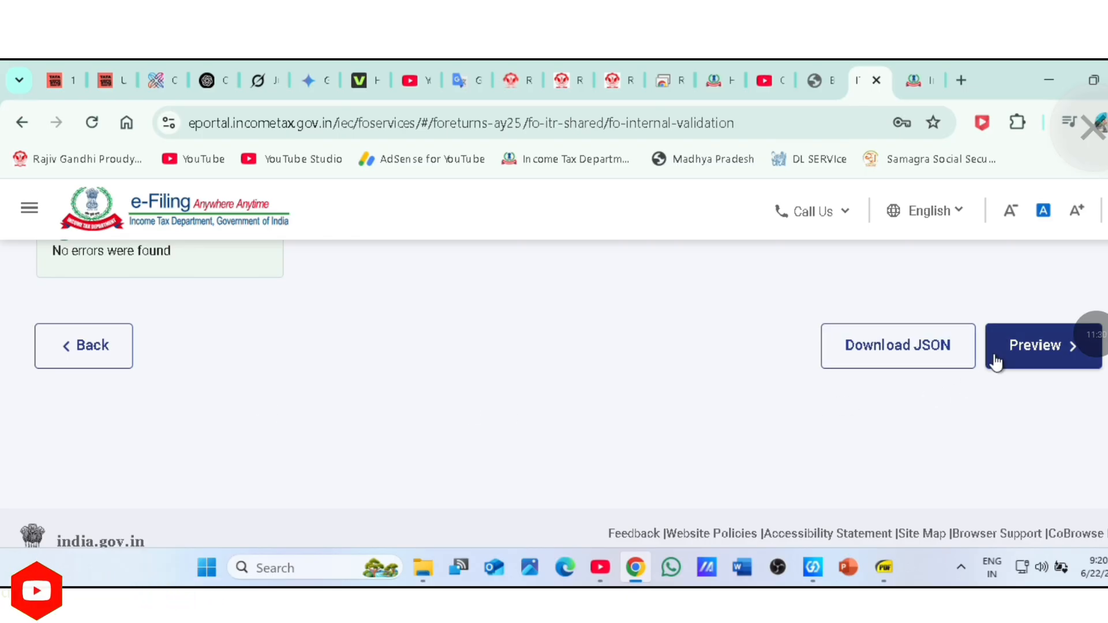
{"action": "left_click", "coordinate": [930, 367]}
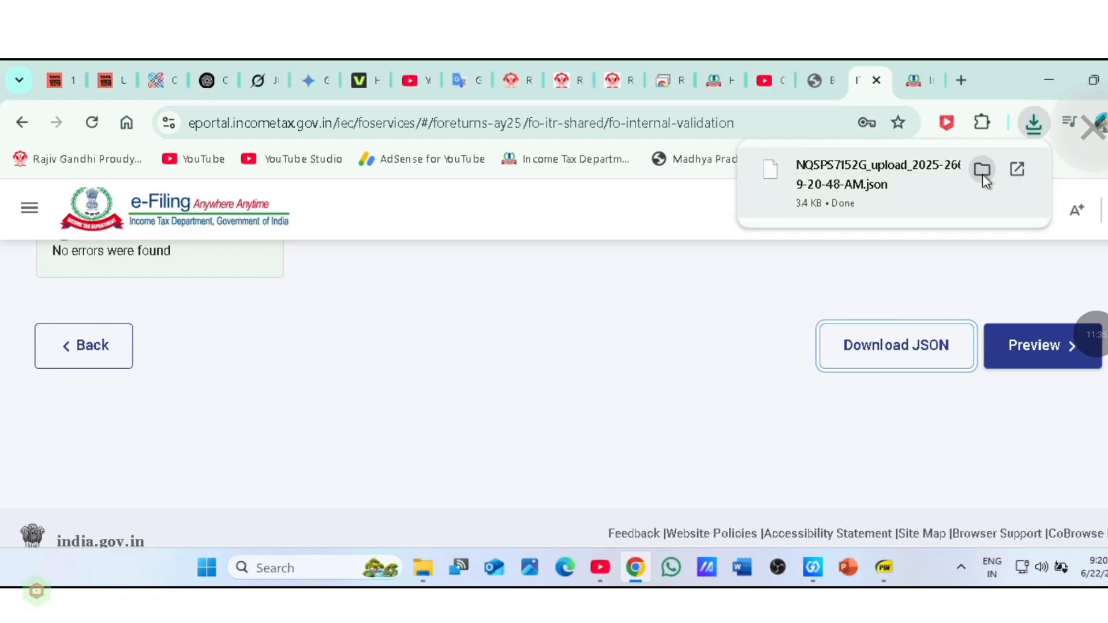
{"action": "left_click", "coordinate": [1005, 345]}
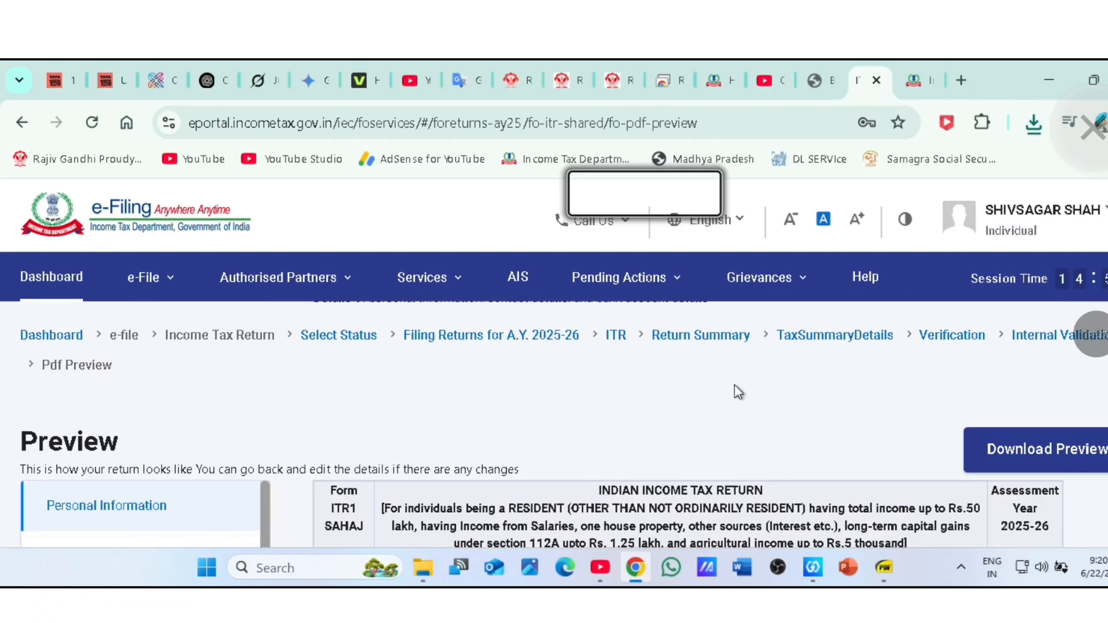
Step: Review the return preview from personal information down to the bank details and proceed to upload level validation
{"action": "scroll", "coordinate": [692, 404], "scroll_direction": "down", "scroll_amount": 4}
{"action": "scroll", "coordinate": [643, 441], "scroll_direction": "down", "scroll_amount": 5}
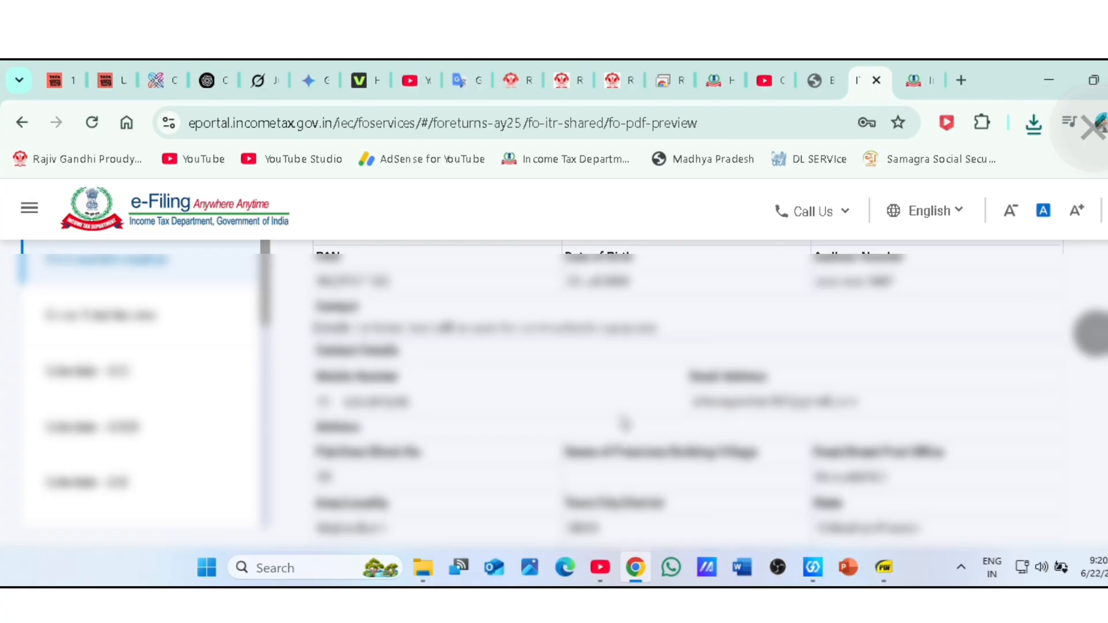
{"action": "scroll", "coordinate": [637, 412], "scroll_direction": "down", "scroll_amount": 5}
{"action": "scroll", "coordinate": [639, 408], "scroll_direction": "down", "scroll_amount": 4}
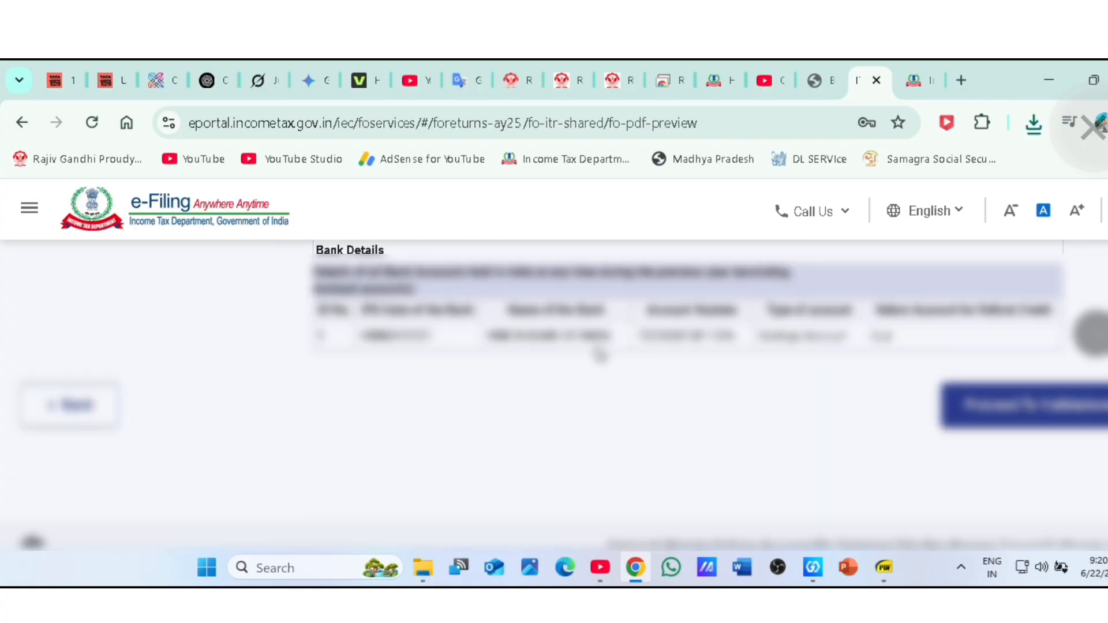
{"action": "scroll", "coordinate": [701, 364], "scroll_direction": "down", "scroll_amount": 2}
{"action": "scroll", "coordinate": [704, 365], "scroll_direction": "up", "scroll_amount": 15}
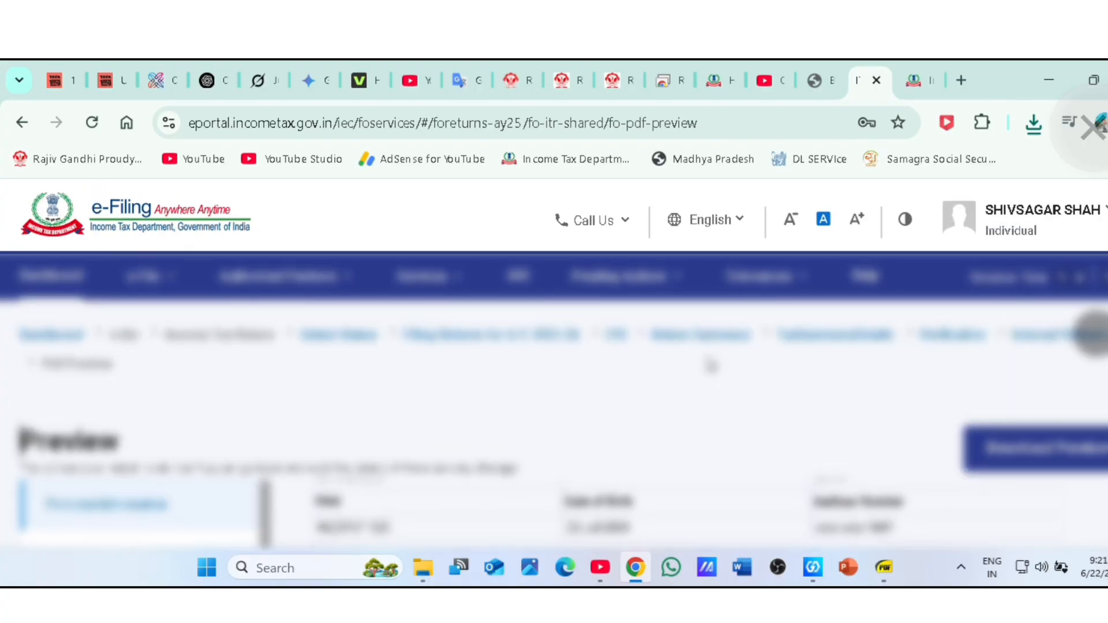
{"action": "scroll", "coordinate": [692, 366], "scroll_direction": "down", "scroll_amount": 5}
{"action": "scroll", "coordinate": [641, 372], "scroll_direction": "up", "scroll_amount": 2}
{"action": "scroll", "coordinate": [640, 372], "scroll_direction": "down", "scroll_amount": 12}
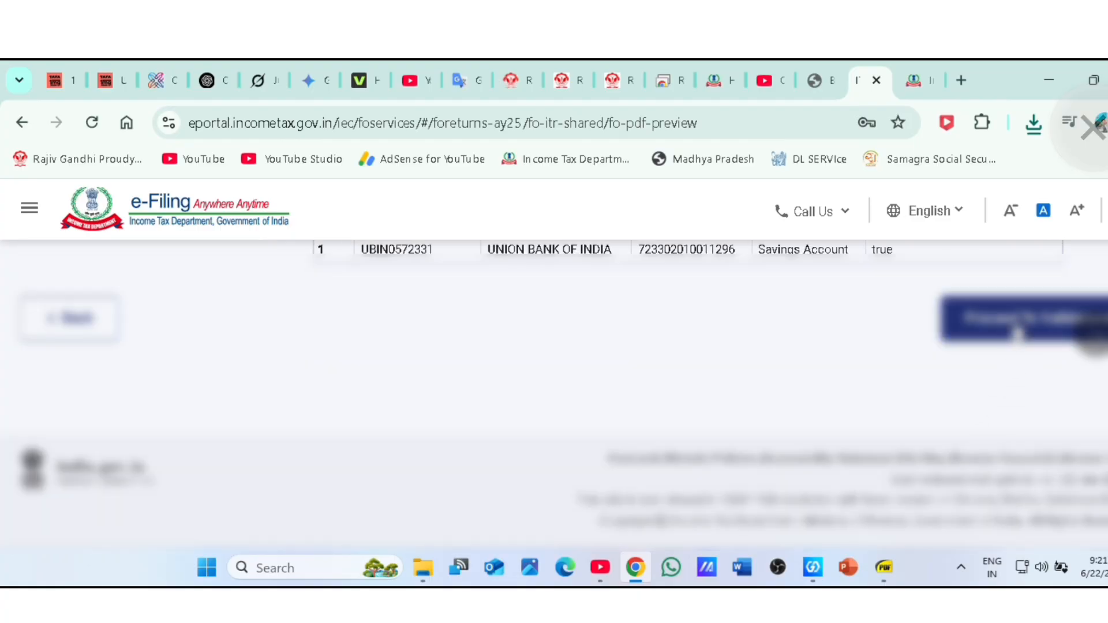
{"action": "left_click", "coordinate": [1016, 332]}
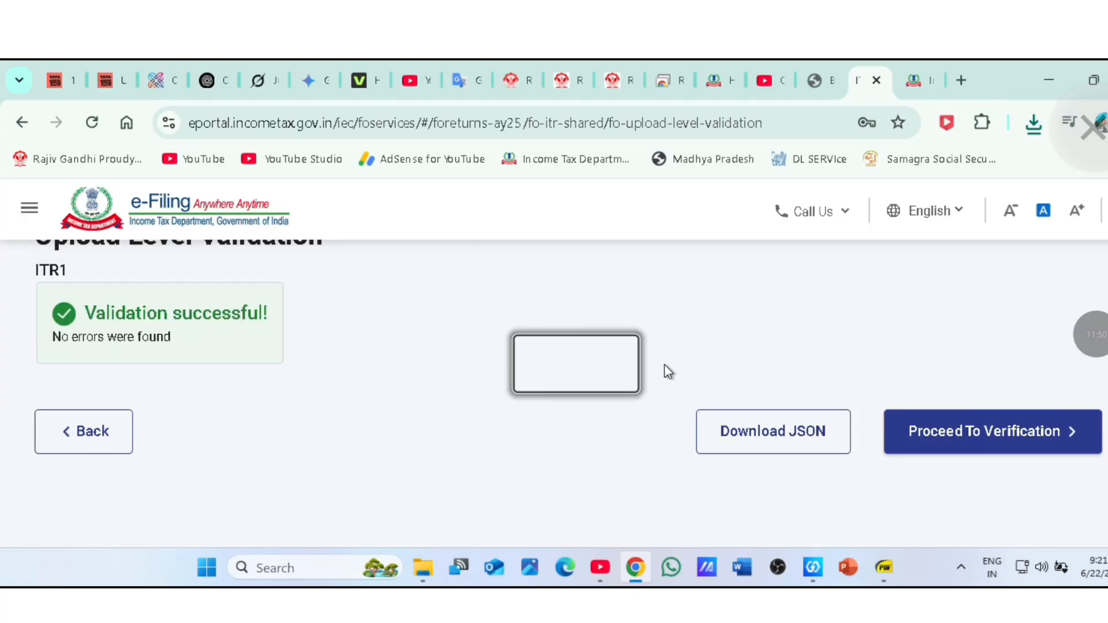
Step: Check the upload level validation, proceed to verification, and continue with E-Verify Now as the verification method
{"action": "scroll", "coordinate": [692, 398], "scroll_direction": "up", "scroll_amount": 3}
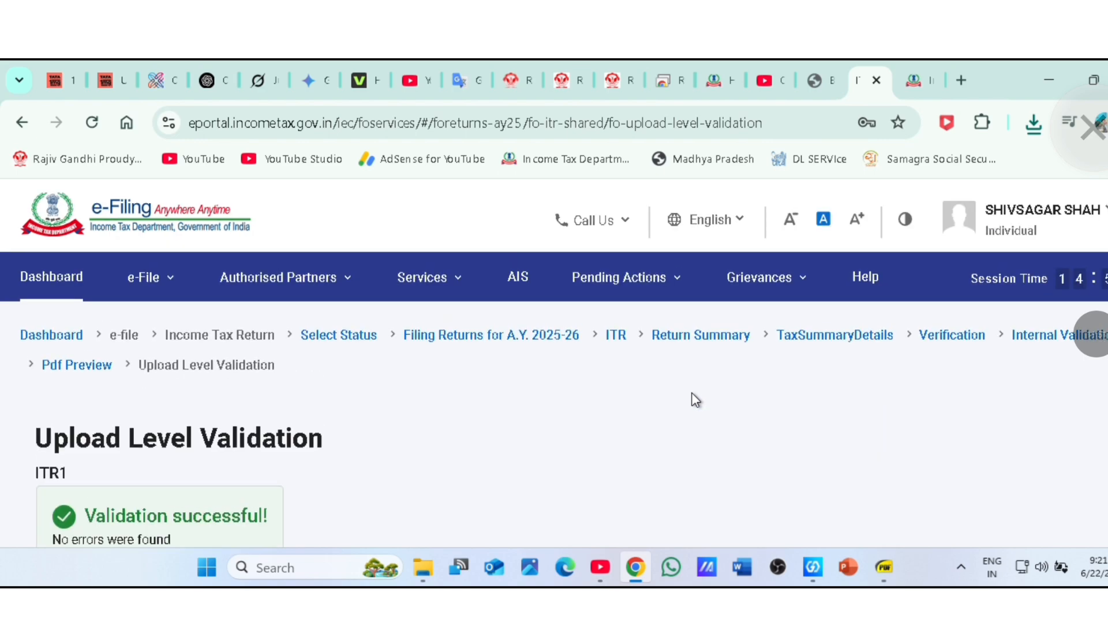
{"action": "scroll", "coordinate": [691, 392], "scroll_direction": "down", "scroll_amount": 4}
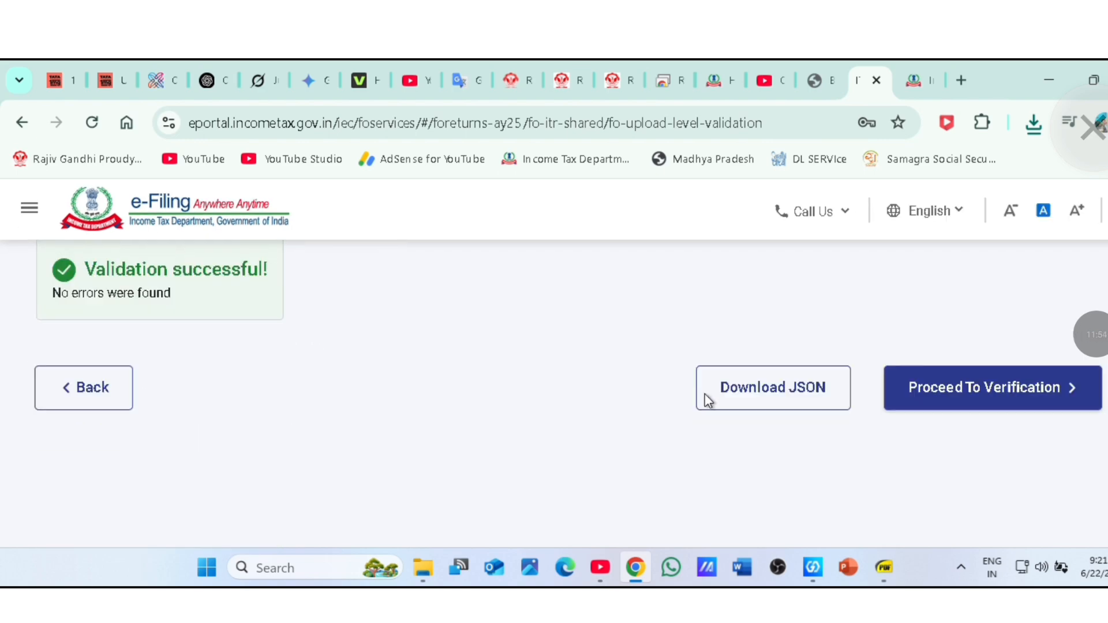
{"action": "left_click", "coordinate": [931, 395]}
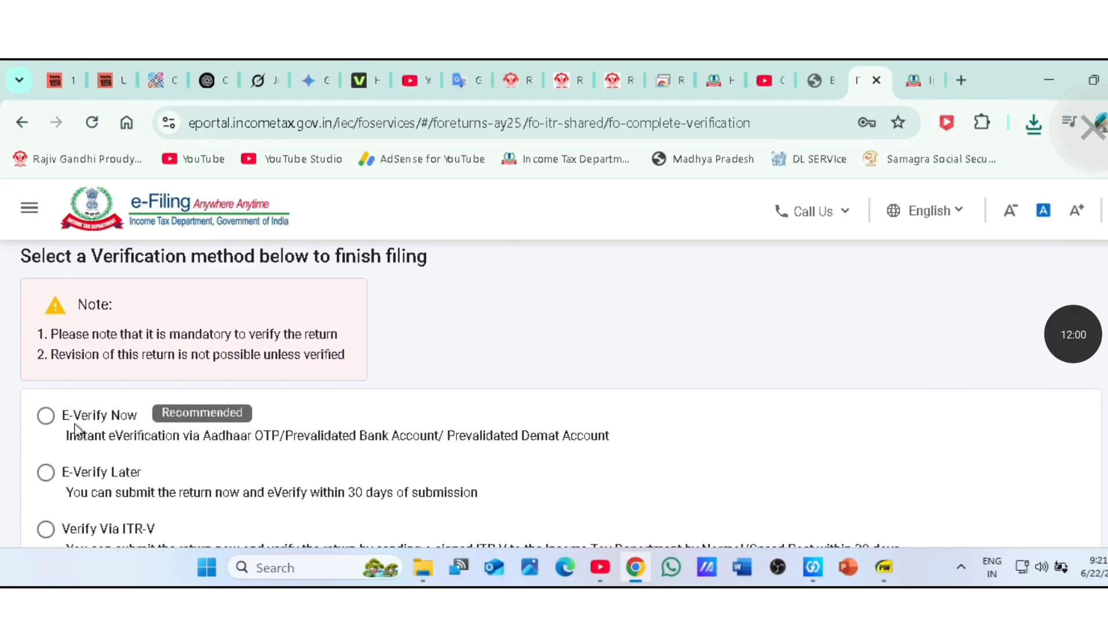
{"action": "left_click", "coordinate": [45, 415]}
{"action": "scroll", "coordinate": [529, 409], "scroll_direction": "down", "scroll_amount": 3}
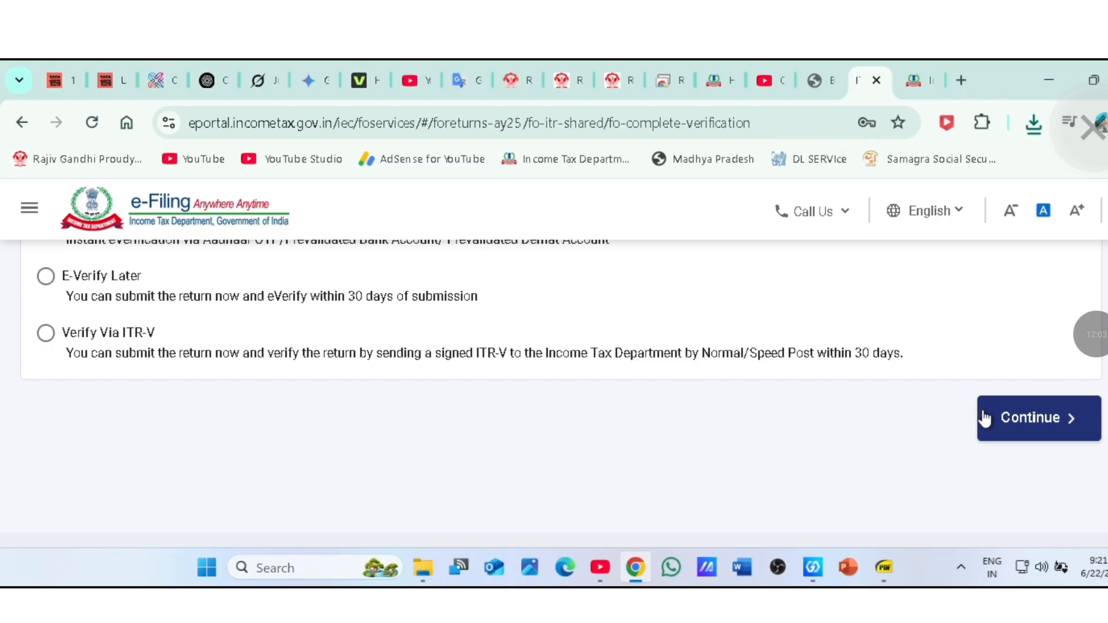
{"action": "left_click", "coordinate": [992, 420]}
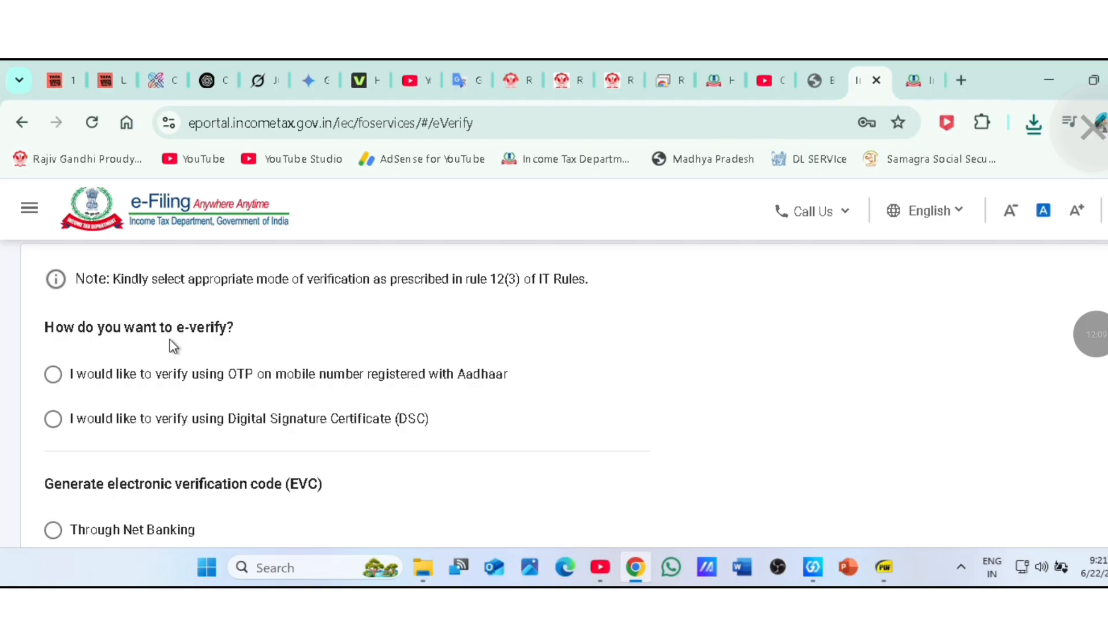
Step: Choose e-verification using OTP on the mobile number registered with Aadhaar and continue
{"action": "left_click", "coordinate": [53, 375]}
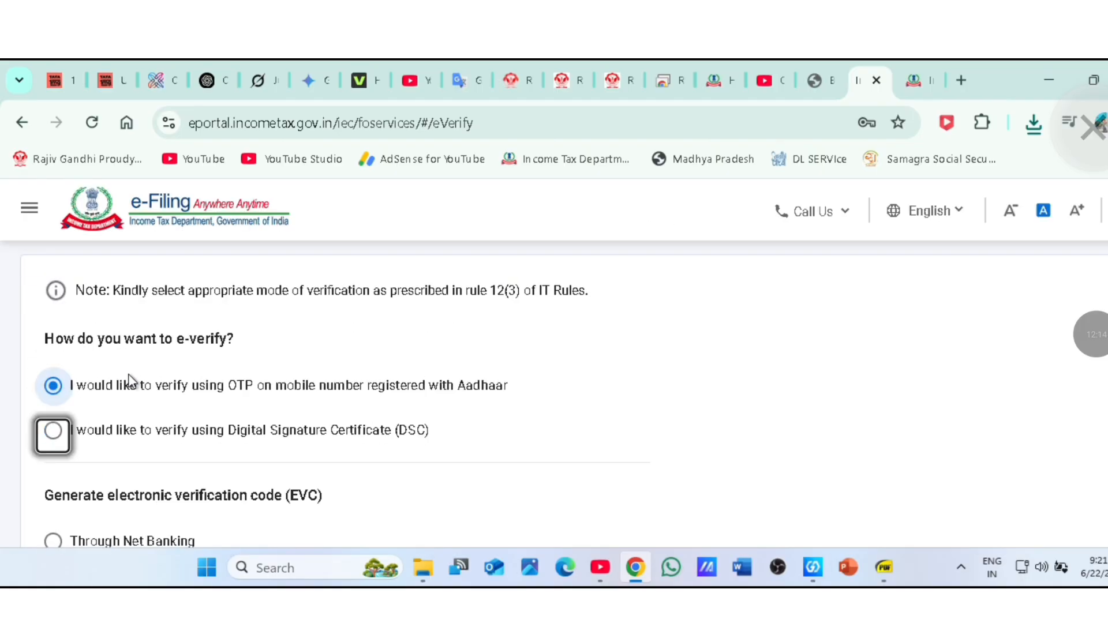
{"action": "scroll", "coordinate": [228, 399], "scroll_direction": "down", "scroll_amount": 3}
{"action": "scroll", "coordinate": [236, 366], "scroll_direction": "up", "scroll_amount": 3}
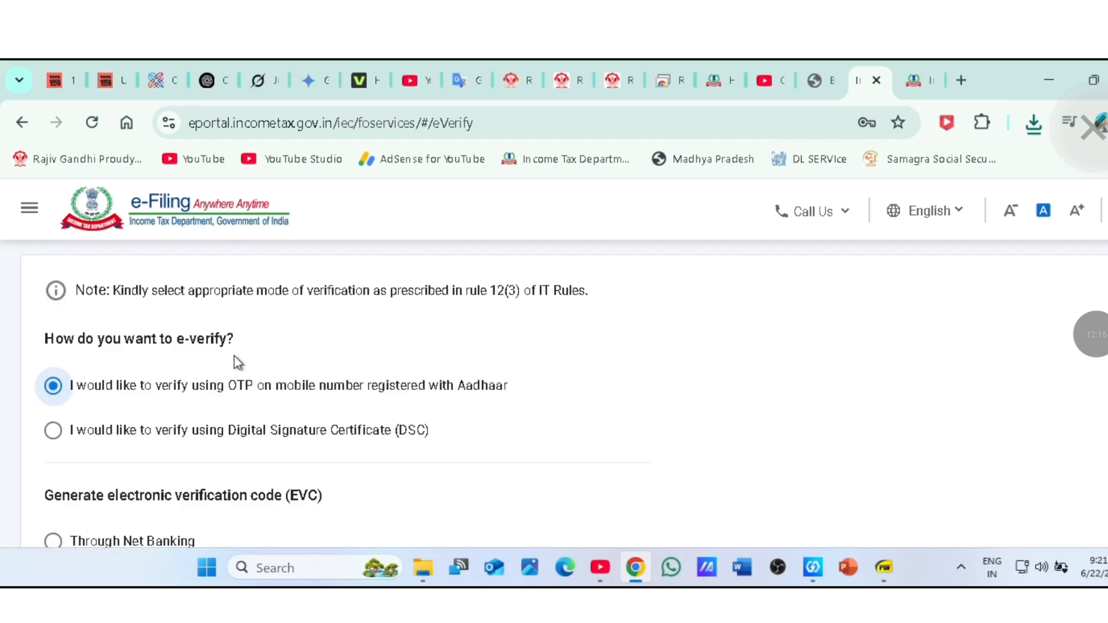
{"action": "scroll", "coordinate": [560, 366], "scroll_direction": "down", "scroll_amount": 5}
{"action": "left_click", "coordinate": [1019, 437]}
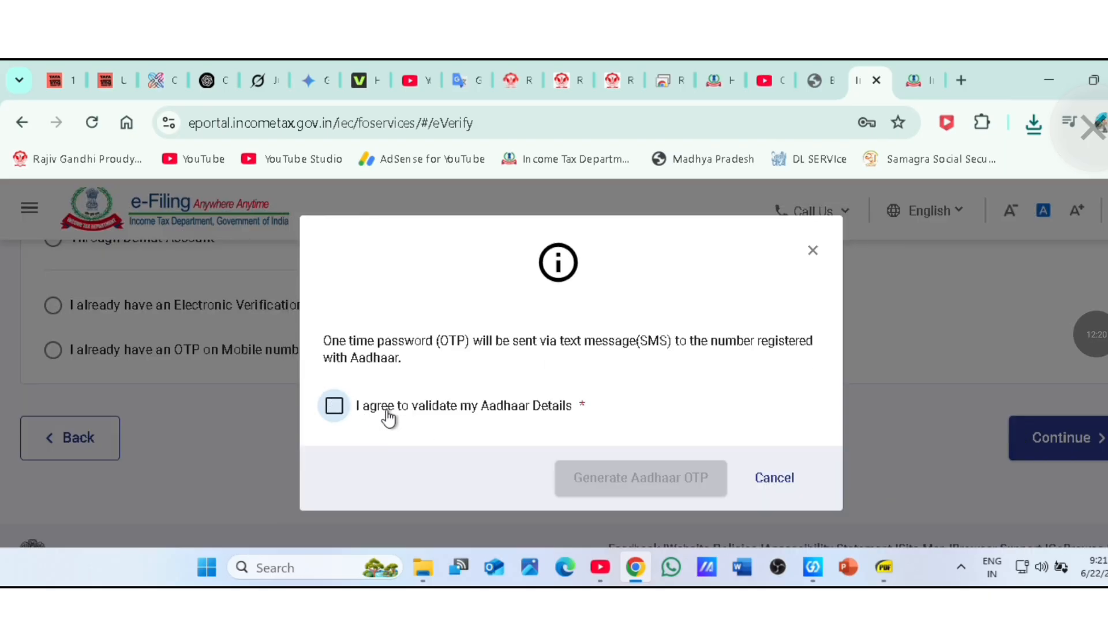
Step: Consent to validating the Aadhaar details, generate the Aadhaar OTP, and enter the received OTP for validation
{"action": "left_click", "coordinate": [346, 407]}
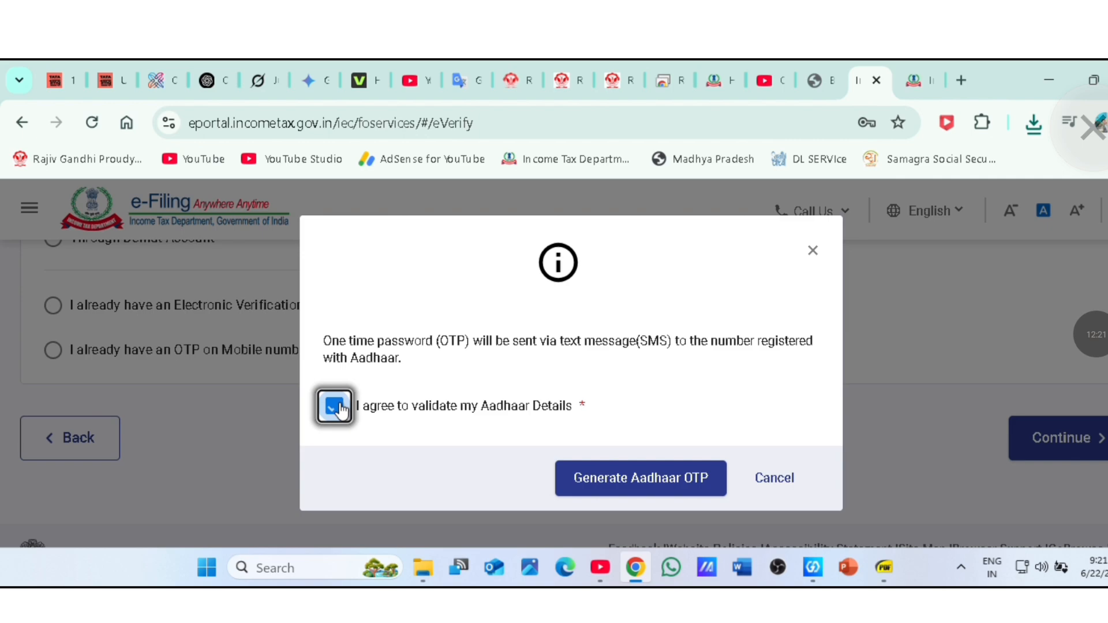
{"action": "left_click", "coordinate": [675, 472]}
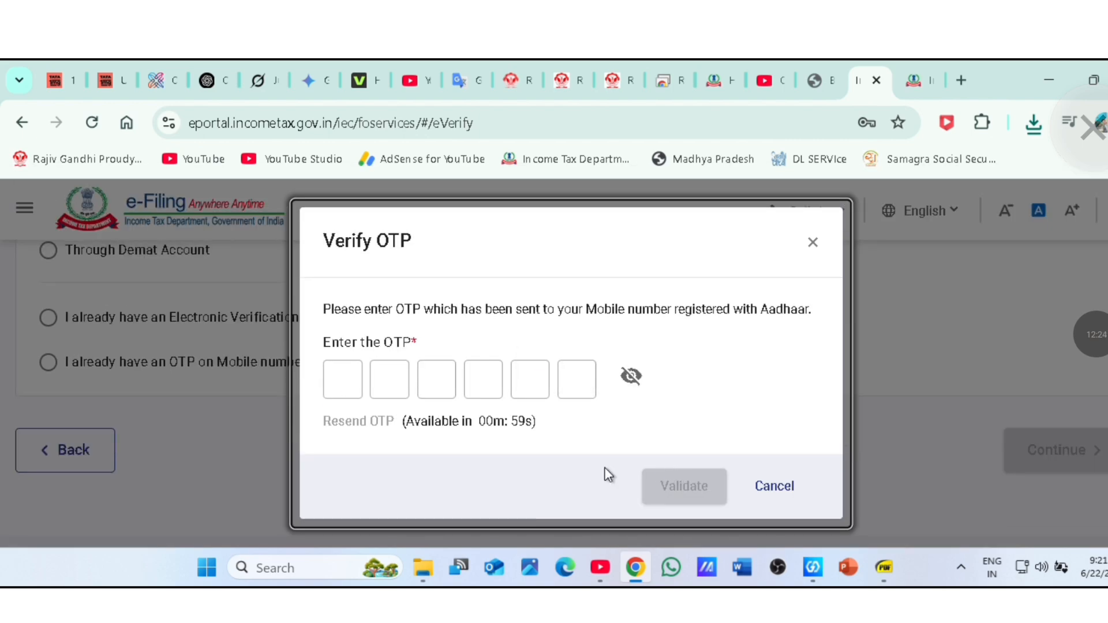
{"action": "left_click", "coordinate": [349, 379]}
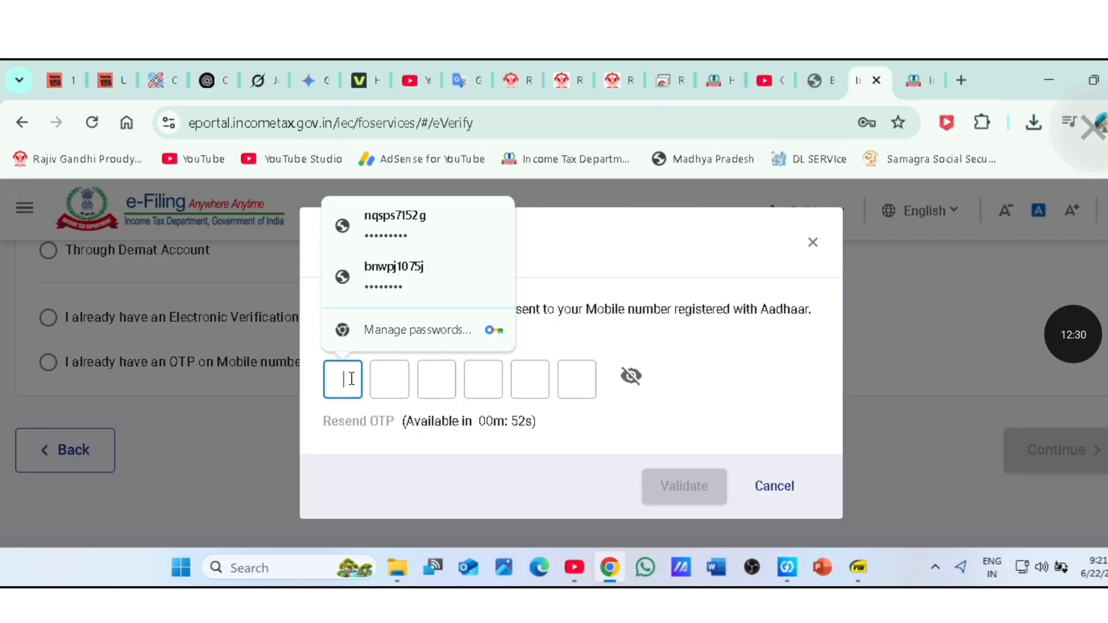
{"action": "key", "text": "ctrl+v"}
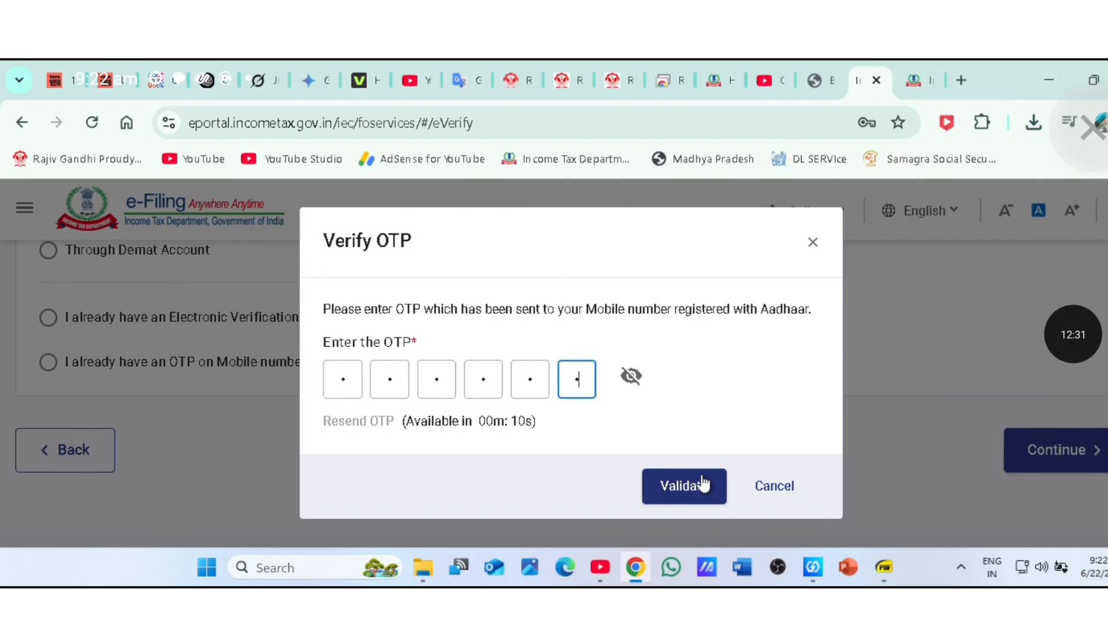
{"action": "left_click", "coordinate": [692, 483]}
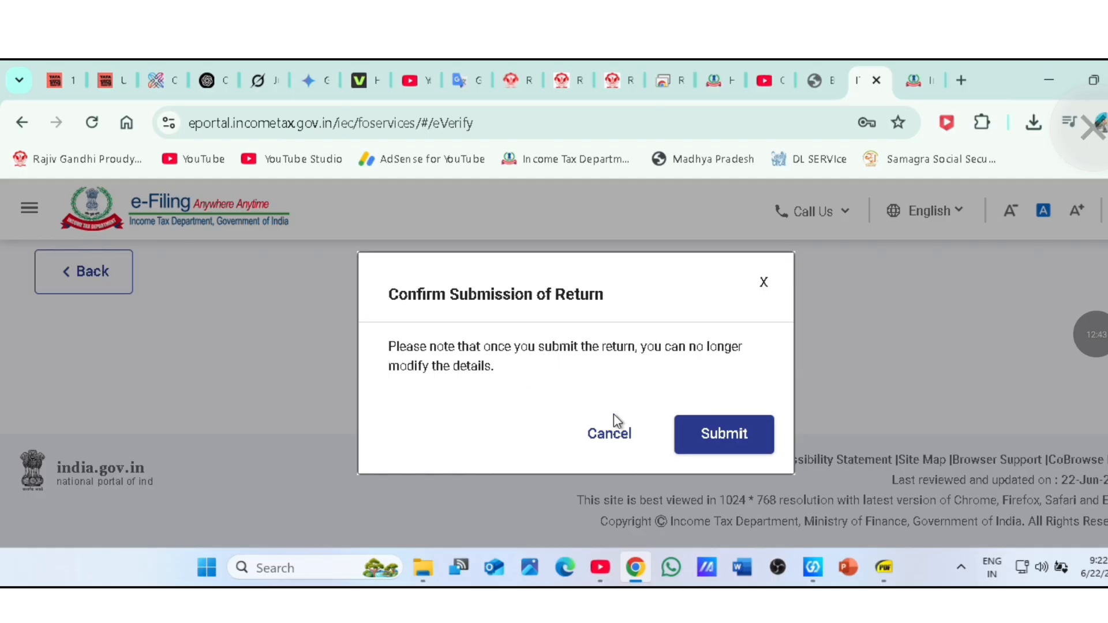
Step: Confirm submission of the return, check the submit level validation, and proceed to the e-verification result page
{"action": "left_click", "coordinate": [722, 454]}
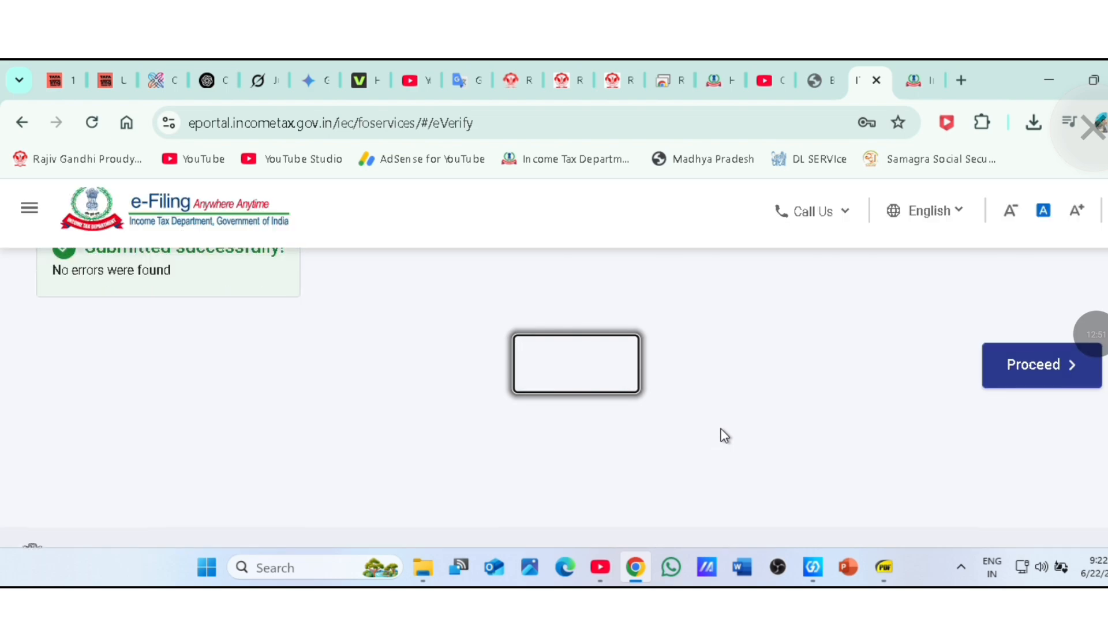
{"action": "scroll", "coordinate": [577, 416], "scroll_direction": "up", "scroll_amount": 4}
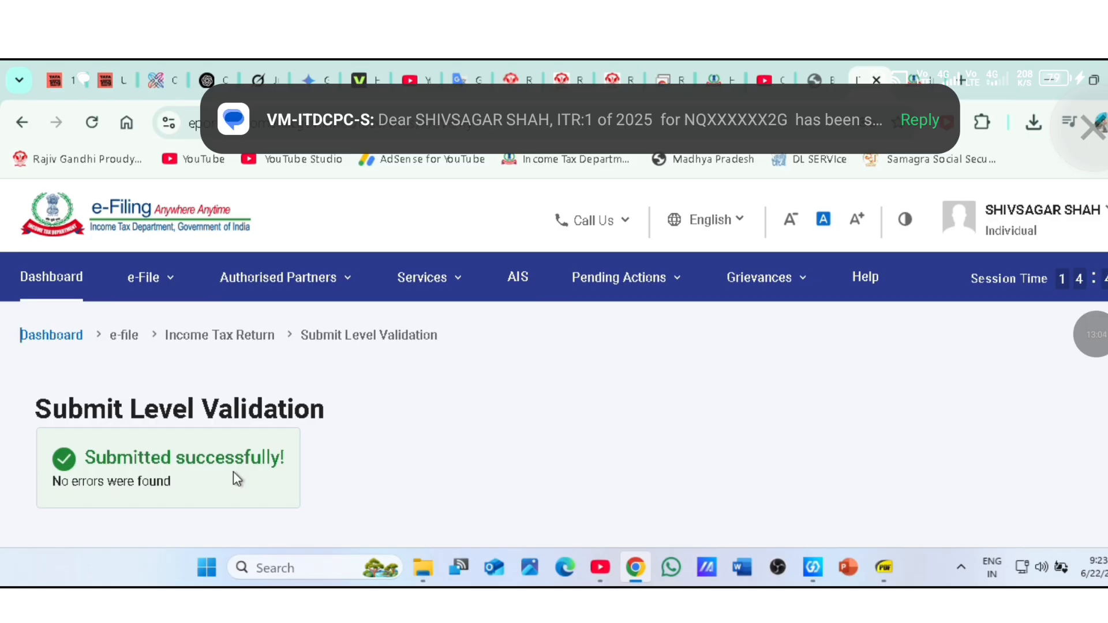
{"action": "left_click", "coordinate": [328, 122]}
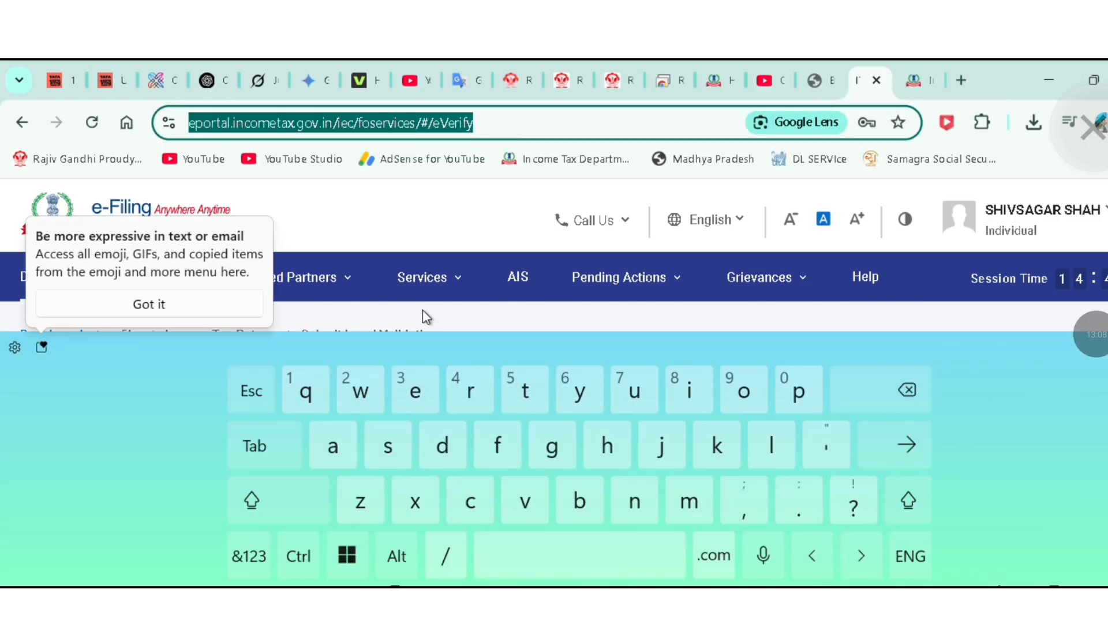
{"action": "left_click", "coordinate": [428, 285]}
{"action": "scroll", "coordinate": [522, 507], "scroll_direction": "down", "scroll_amount": 5}
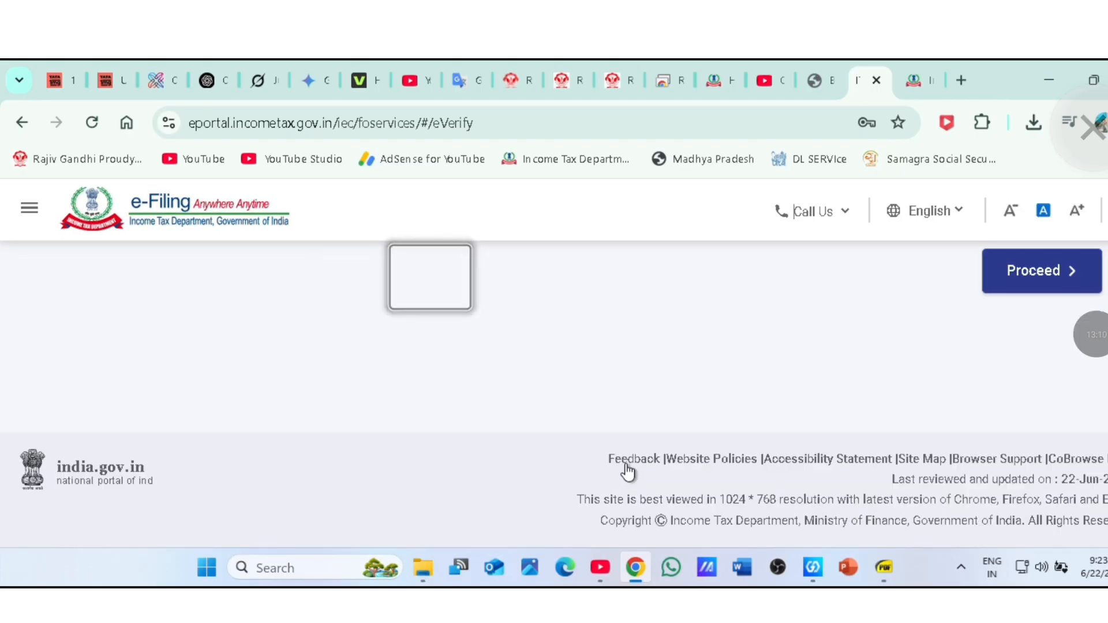
{"action": "left_click", "coordinate": [1037, 272]}
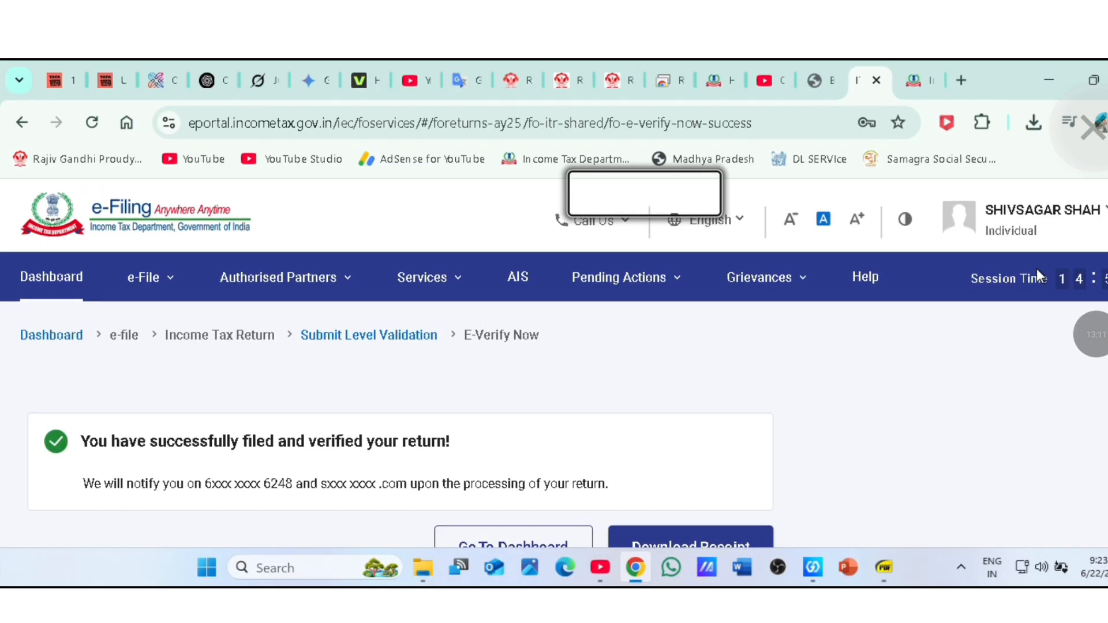
Step: Review the filing and verification notice and download the receipt of the return
{"action": "scroll", "coordinate": [214, 402], "scroll_direction": "down", "scroll_amount": 5}
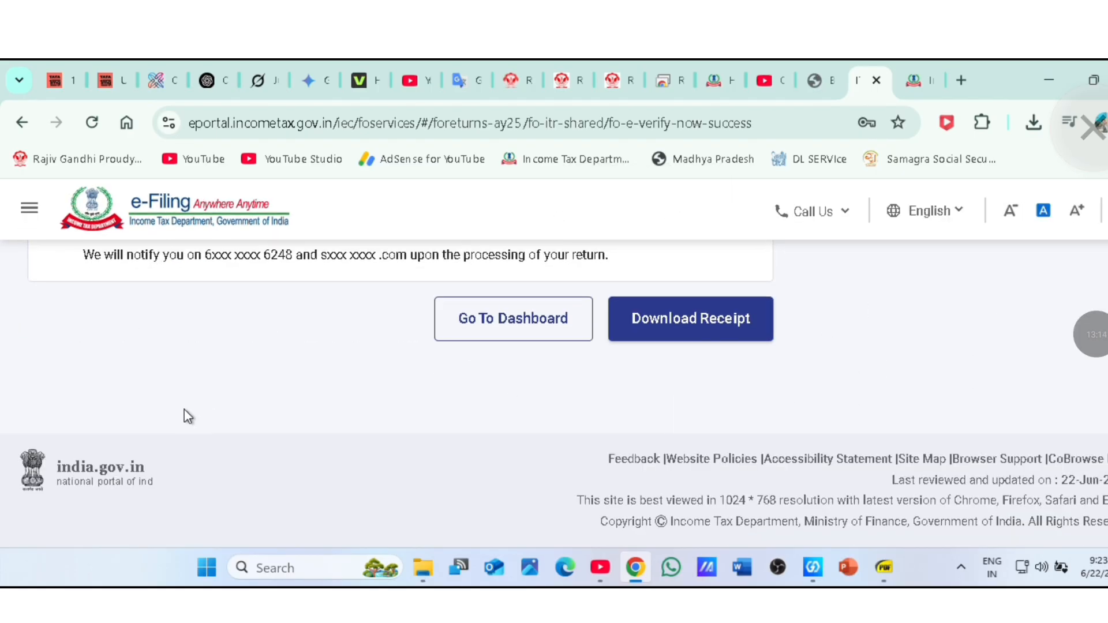
{"action": "scroll", "coordinate": [183, 415], "scroll_direction": "up", "scroll_amount": 5}
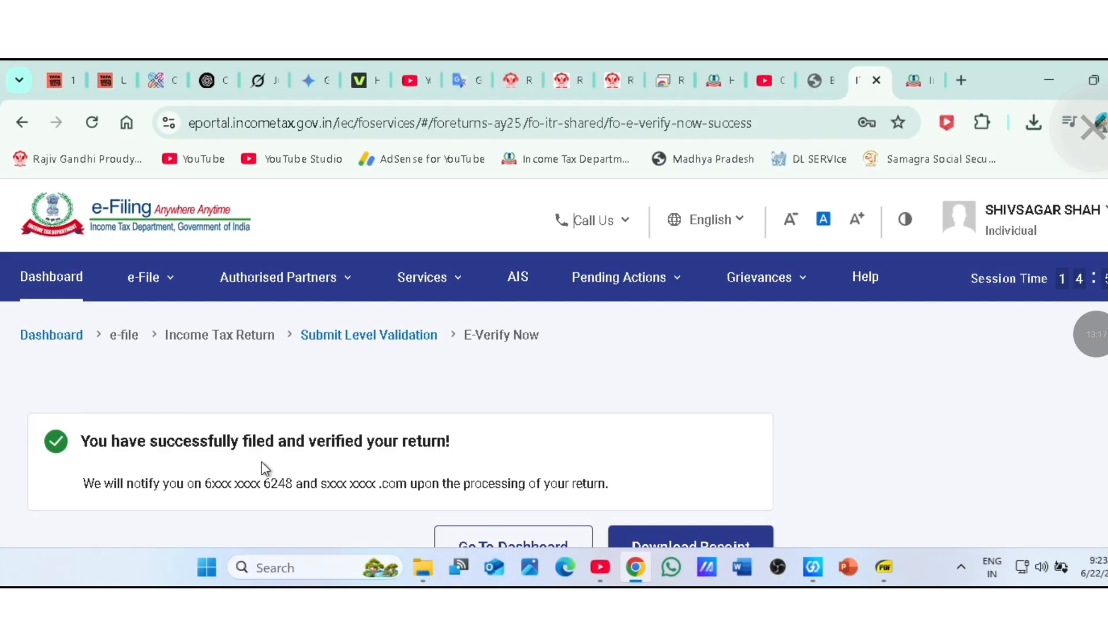
{"action": "scroll", "coordinate": [168, 445], "scroll_direction": "down", "scroll_amount": 4}
{"action": "scroll", "coordinate": [146, 420], "scroll_direction": "up", "scroll_amount": 4}
{"action": "scroll", "coordinate": [545, 492], "scroll_direction": "down", "scroll_amount": 4}
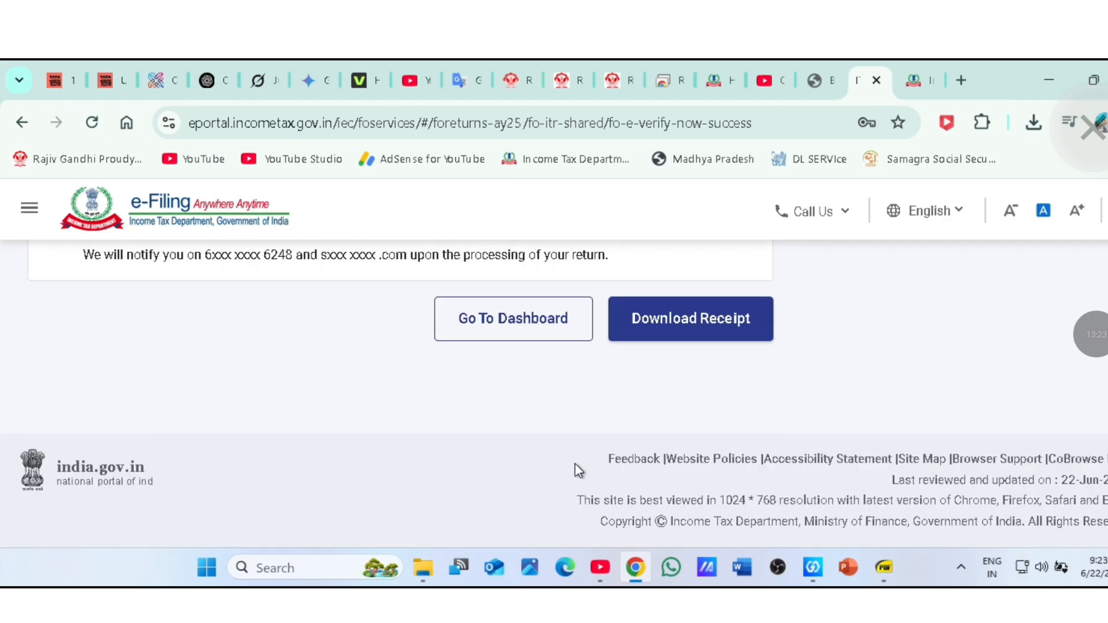
{"action": "left_click", "coordinate": [691, 332]}
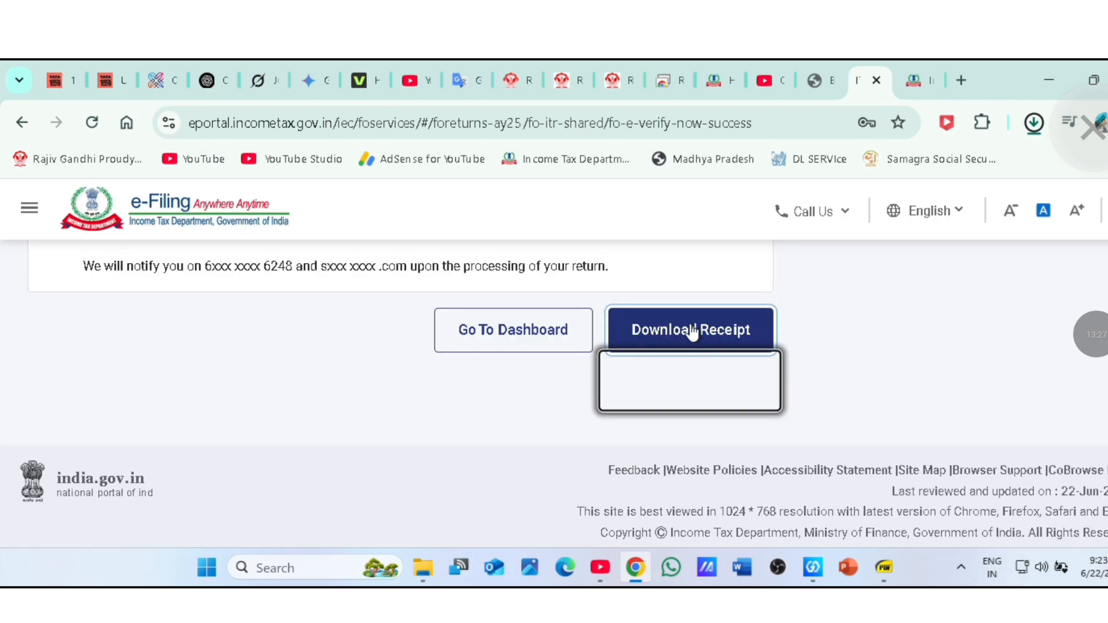
Step: Open the downloaded acknowledgement PDF and examine it from the header down to the verification details and barcode
{"action": "left_click", "coordinate": [1034, 122]}
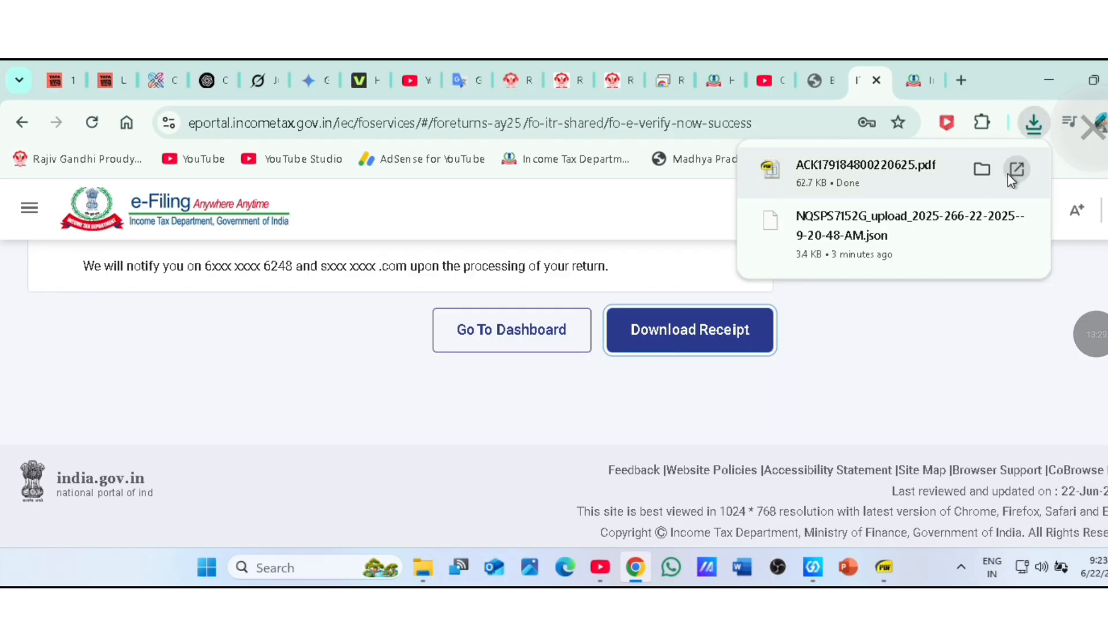
{"action": "left_click", "coordinate": [1010, 173]}
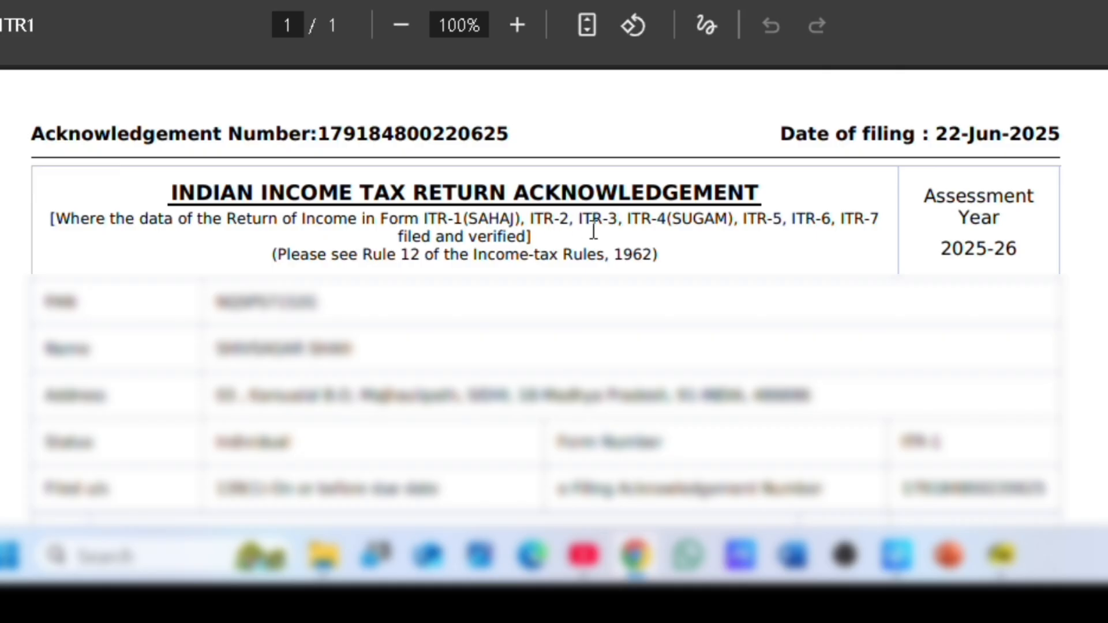
{"action": "scroll", "coordinate": [648, 241], "scroll_direction": "down", "scroll_amount": 10}
{"action": "scroll", "coordinate": [648, 242], "scroll_direction": "down", "scroll_amount": 10}
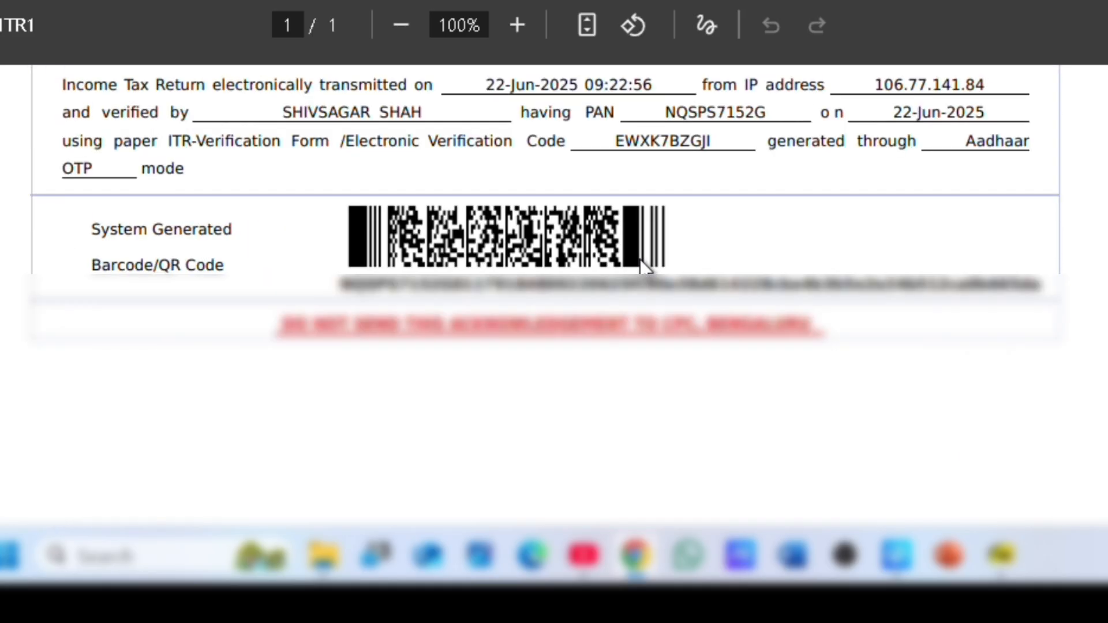
{"action": "scroll", "coordinate": [641, 259], "scroll_direction": "up", "scroll_amount": 20}
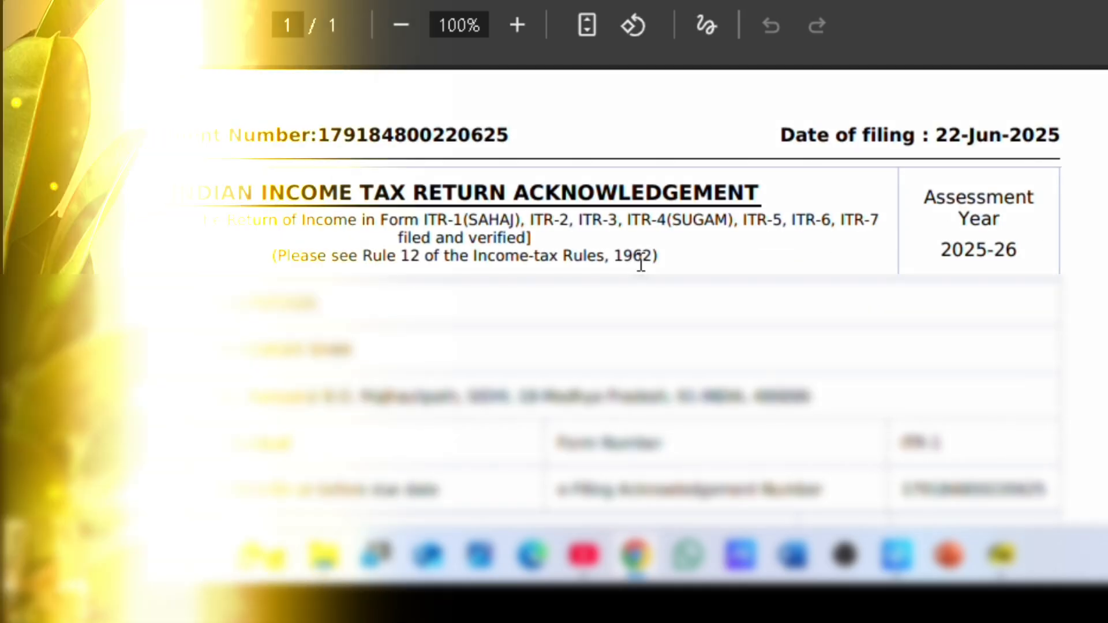